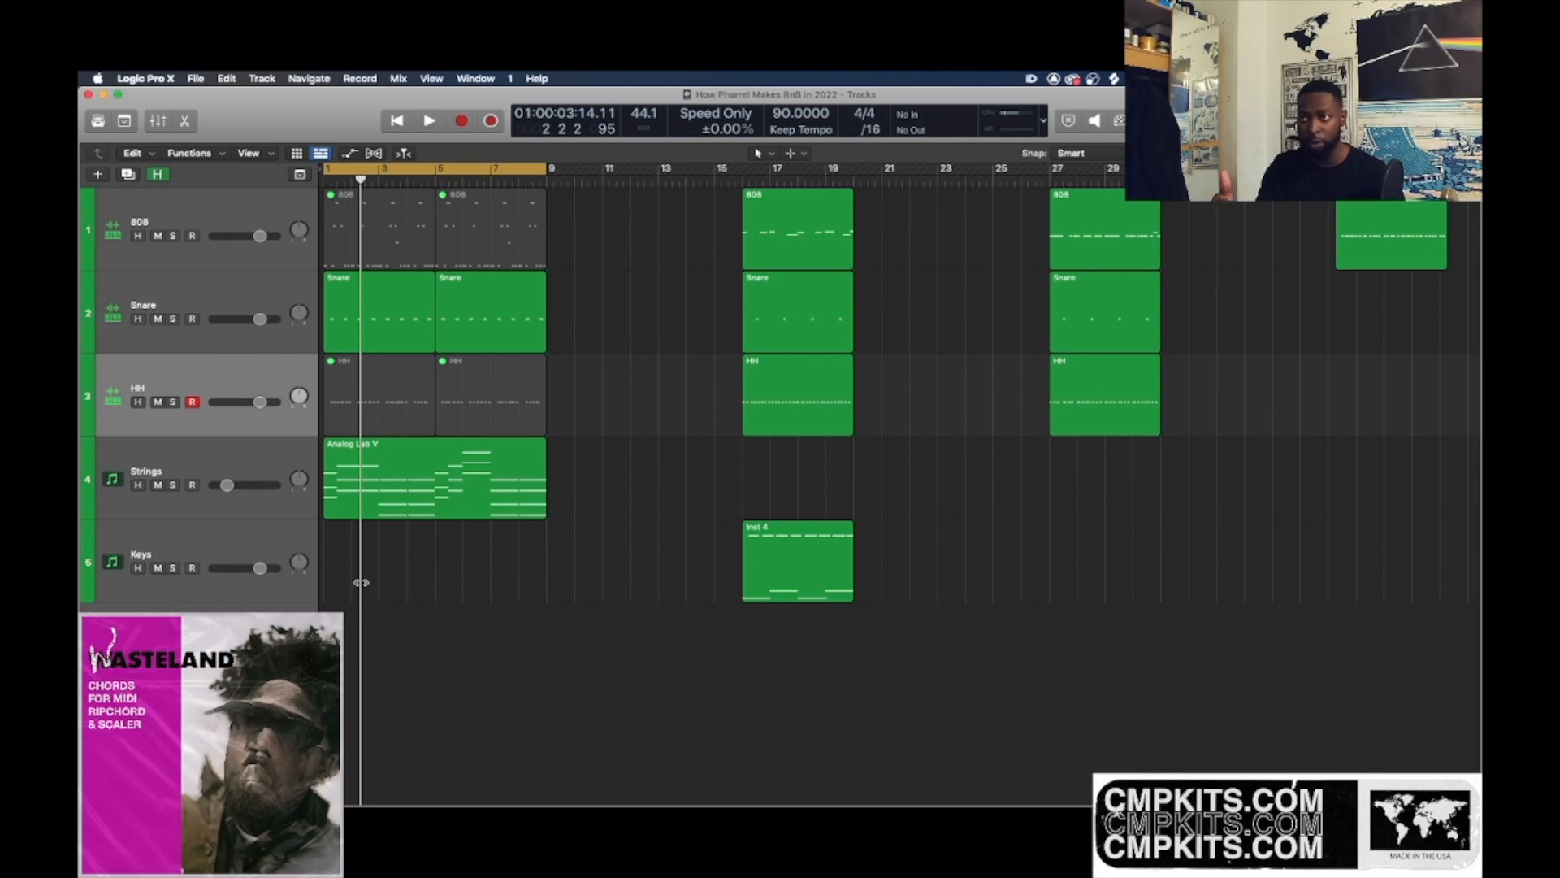
- Play the arrangement from the beginning through bar 8 with the Strings region's chords open in the Piano Roll
key(Return)
key(space)
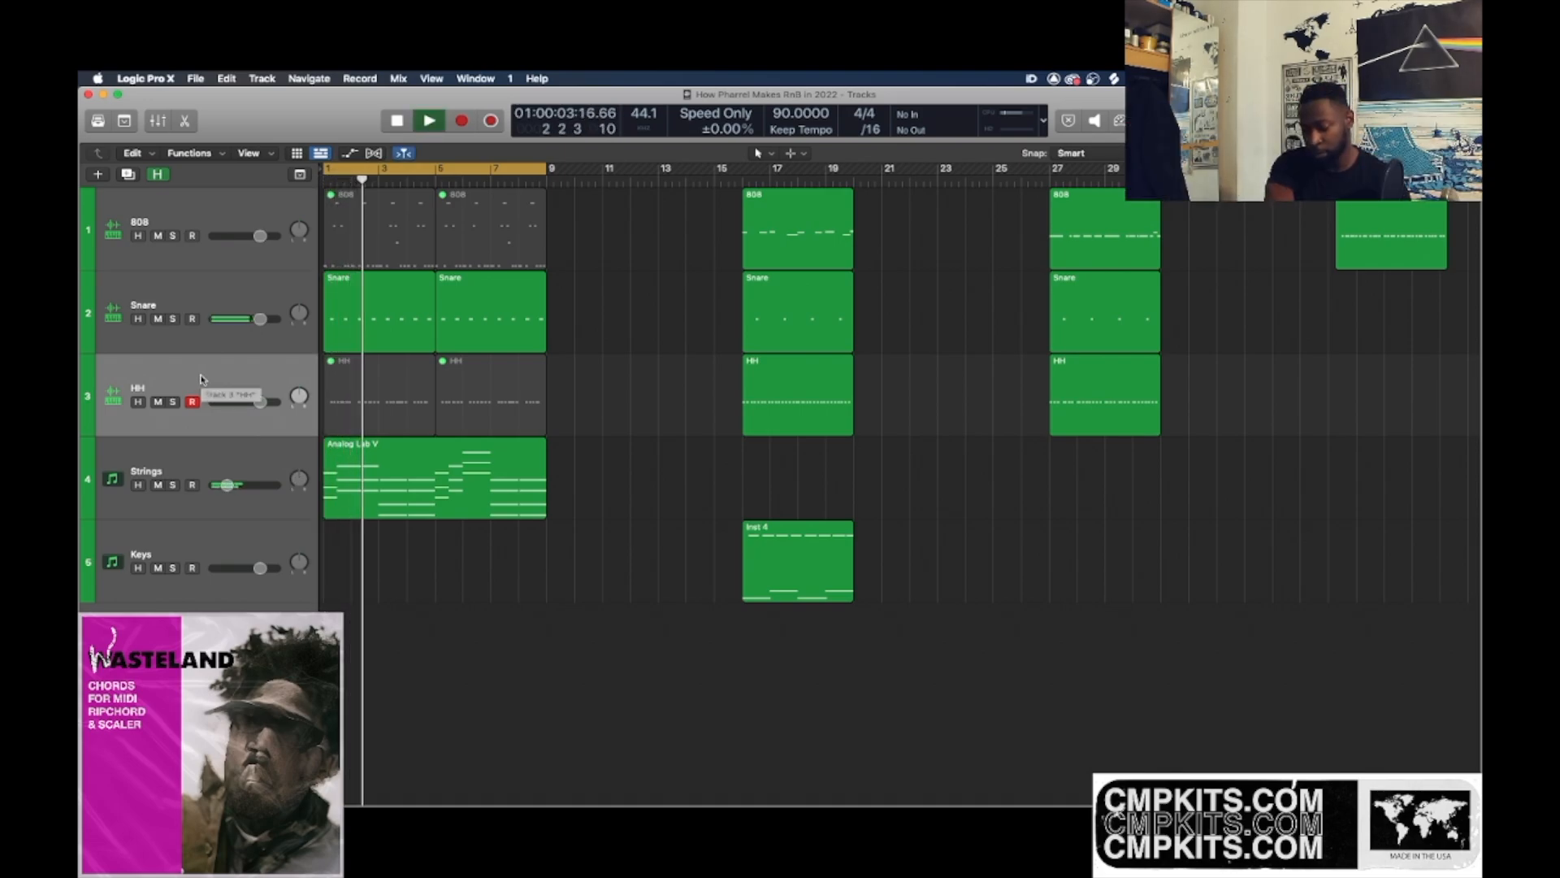
double_click(357, 486)
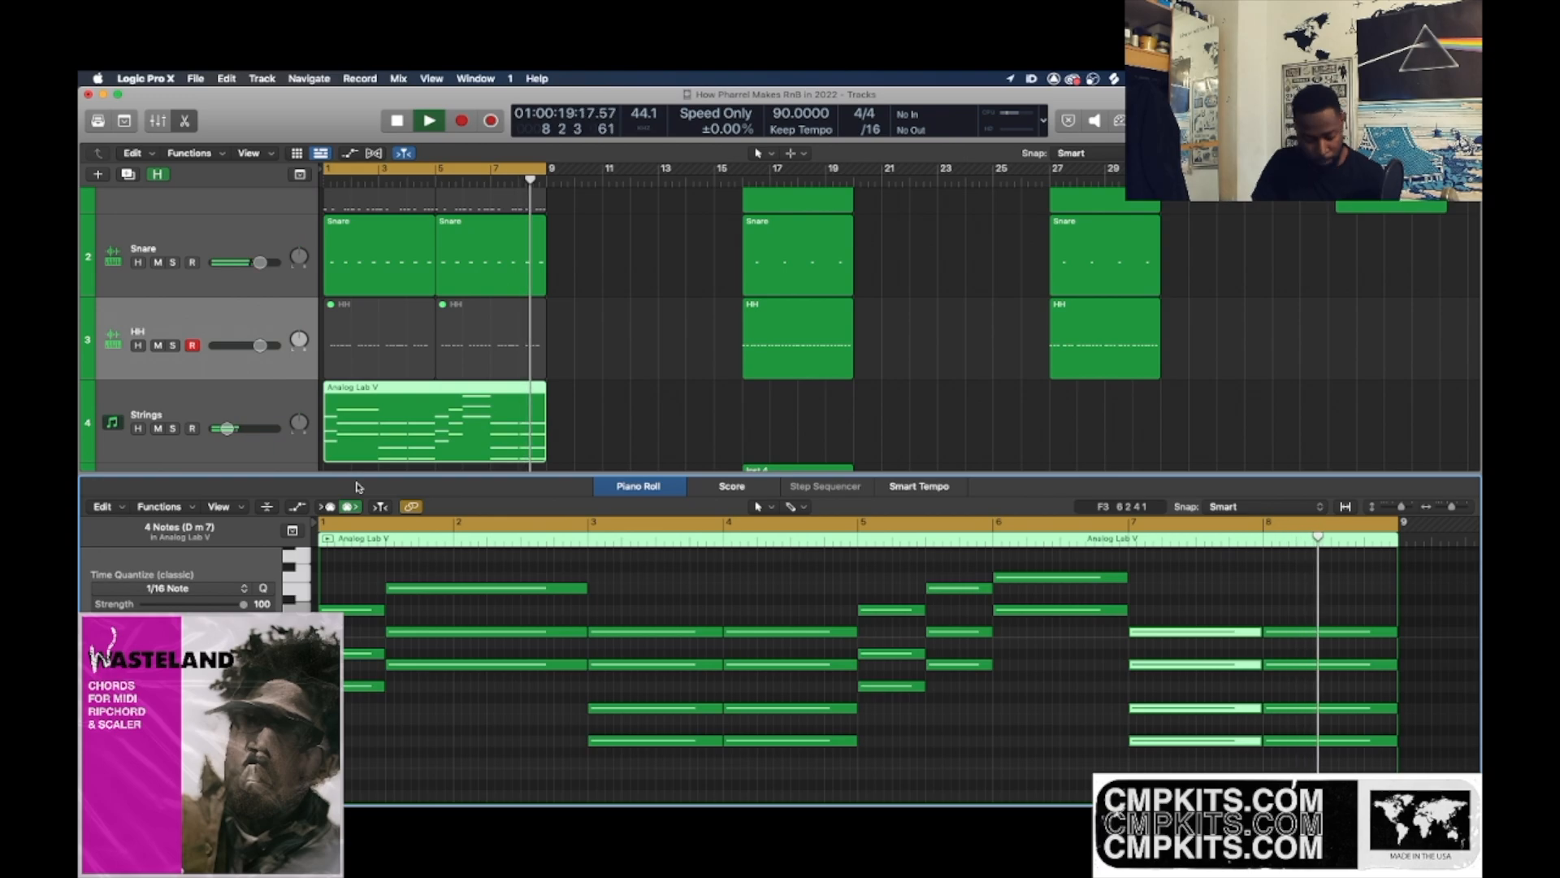
key(space)
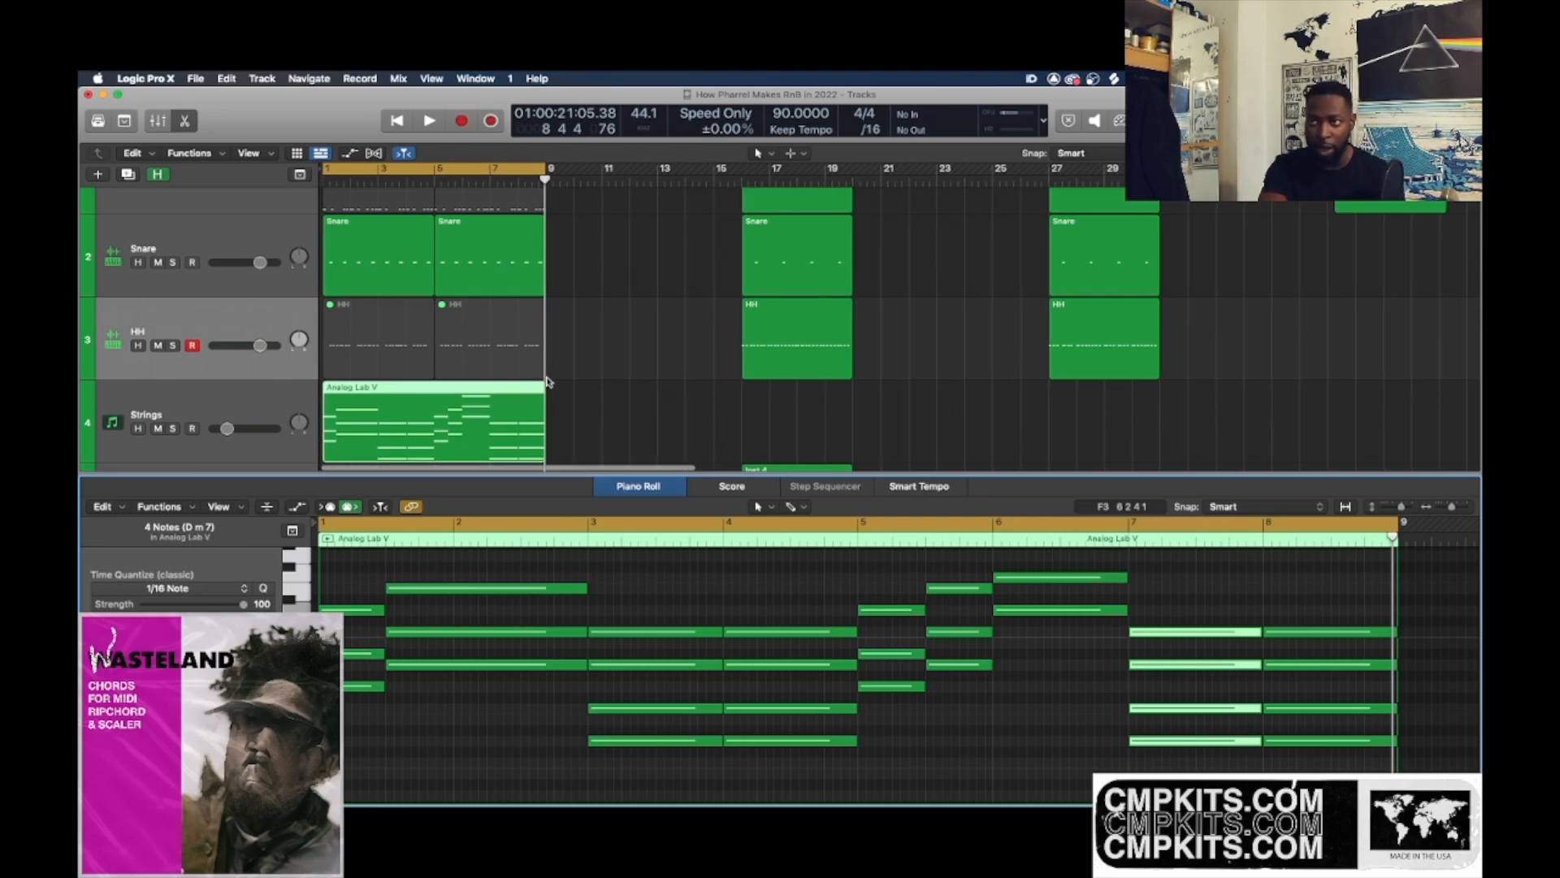
- Unmute both HH regions in bars 1 to 8 on the hi-hat track
click(400, 358)
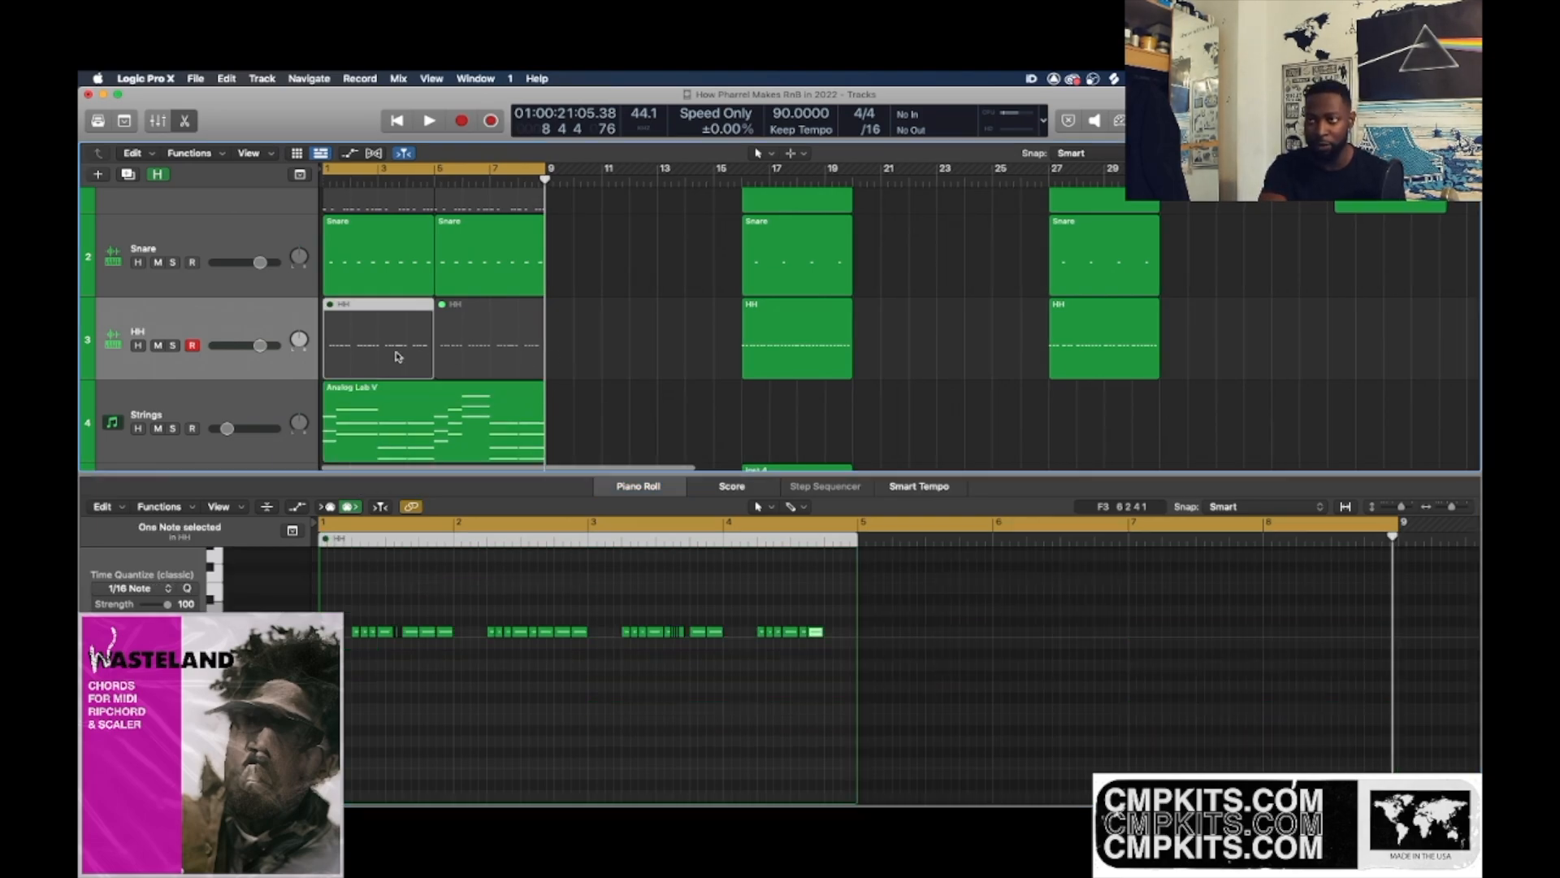
click(468, 361)
key(ctrl+m)
double_click(376, 356)
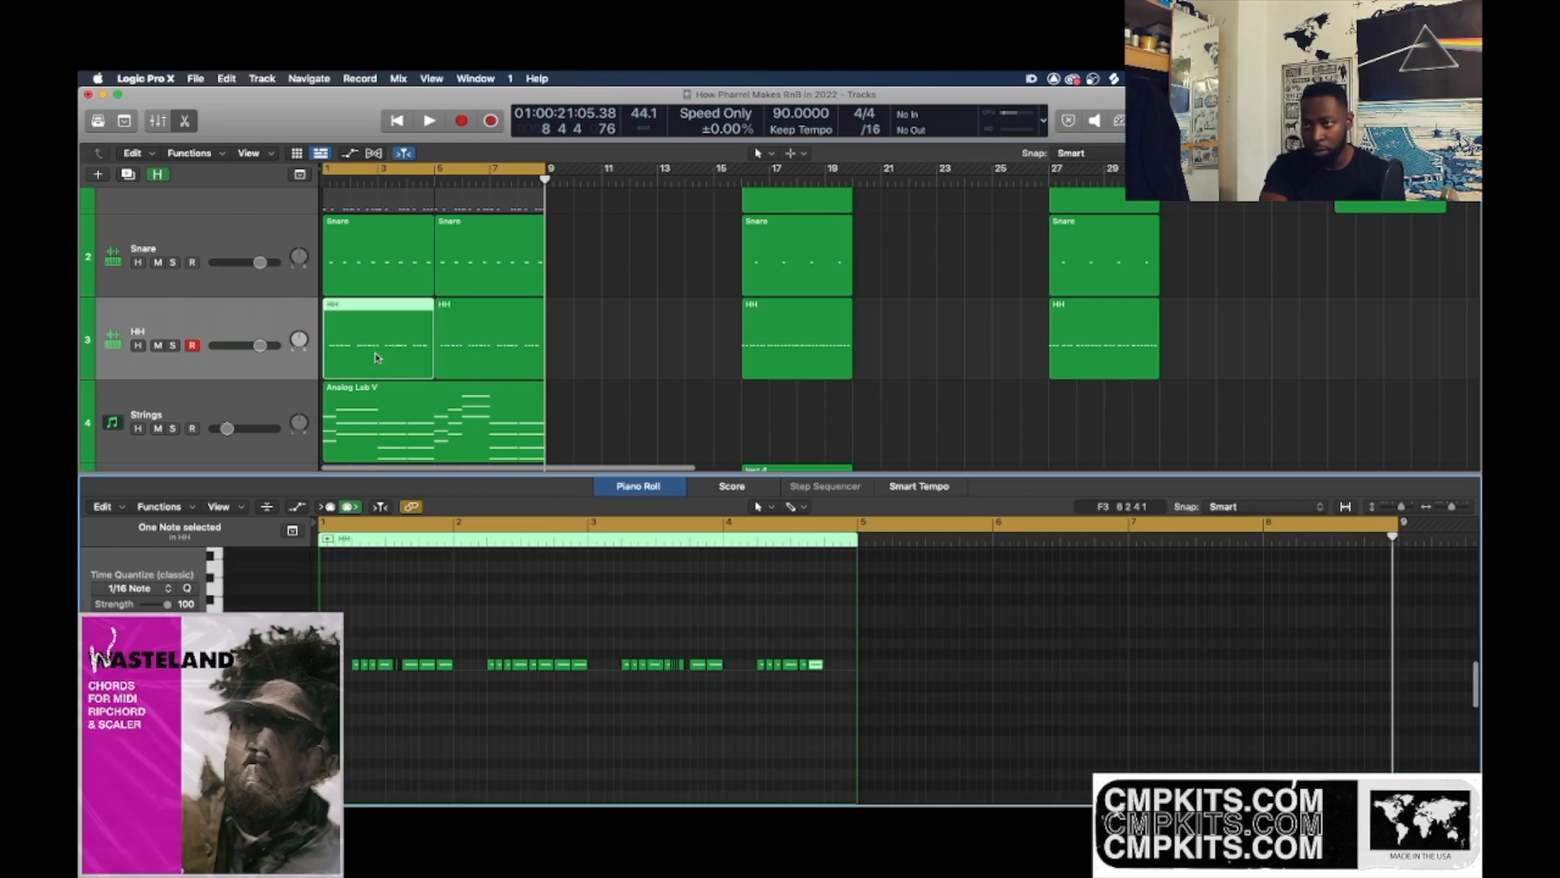
- Raise the HH track's volume during playback and inspect the second HH region's notes in the Piano Roll
key(space)
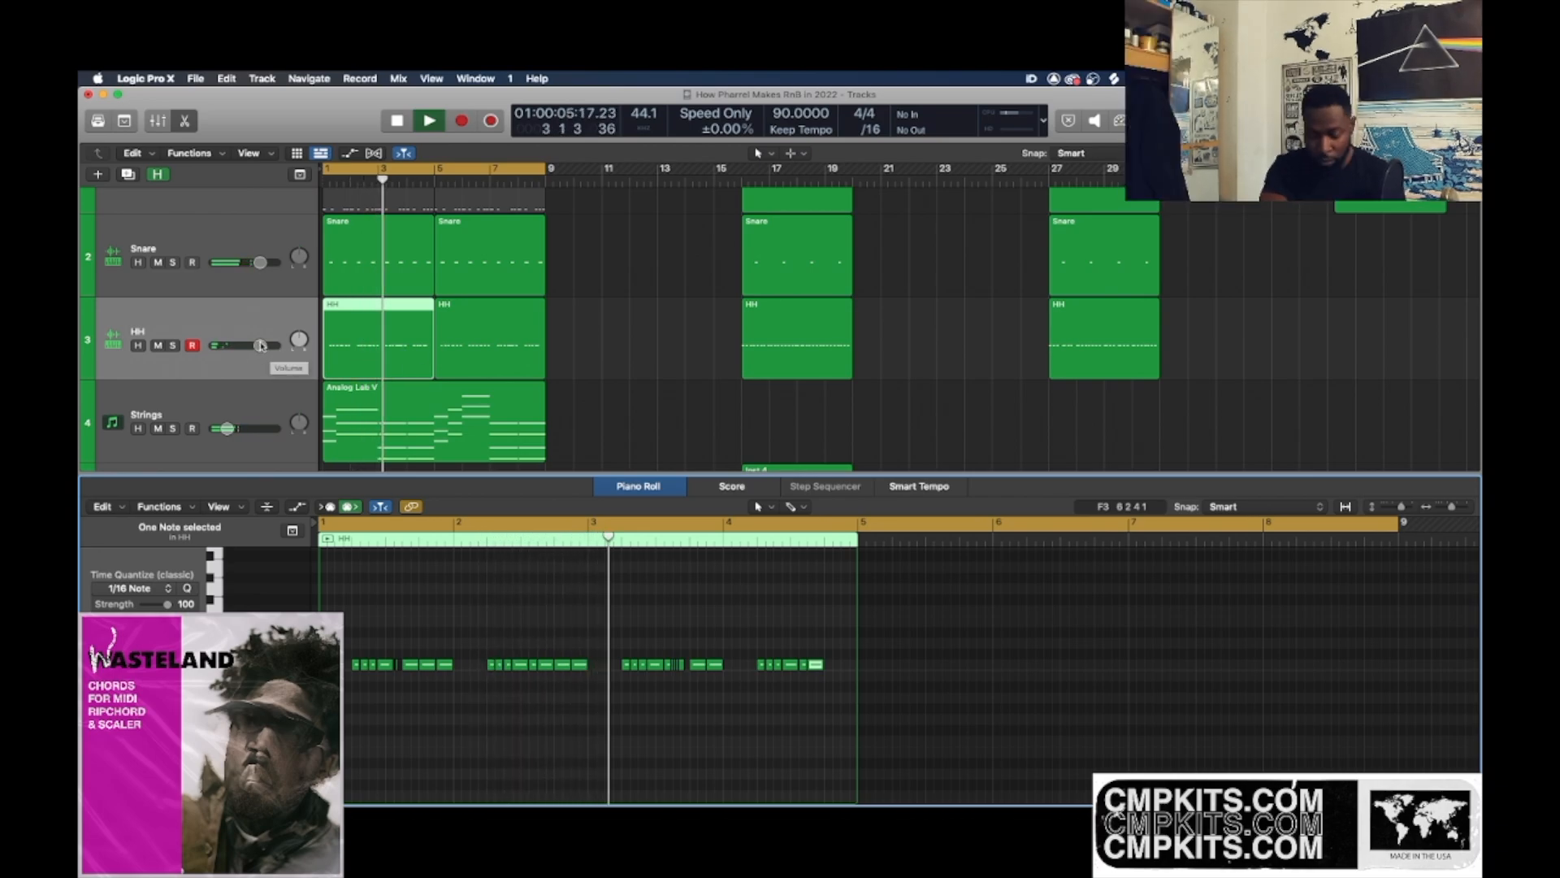
drag(260, 344, 308, 343)
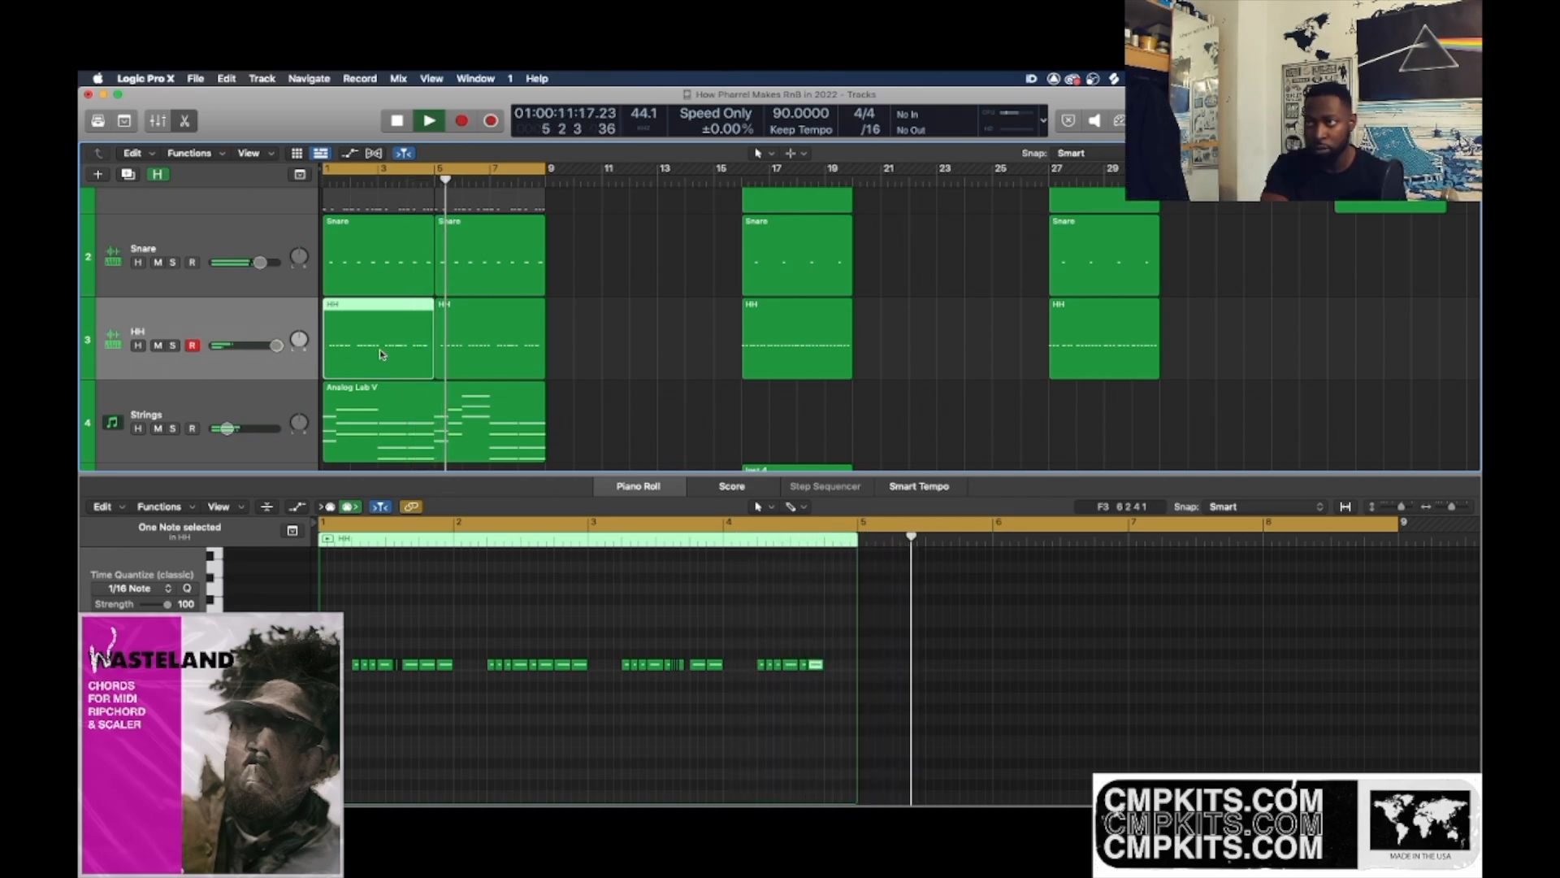
click(523, 349)
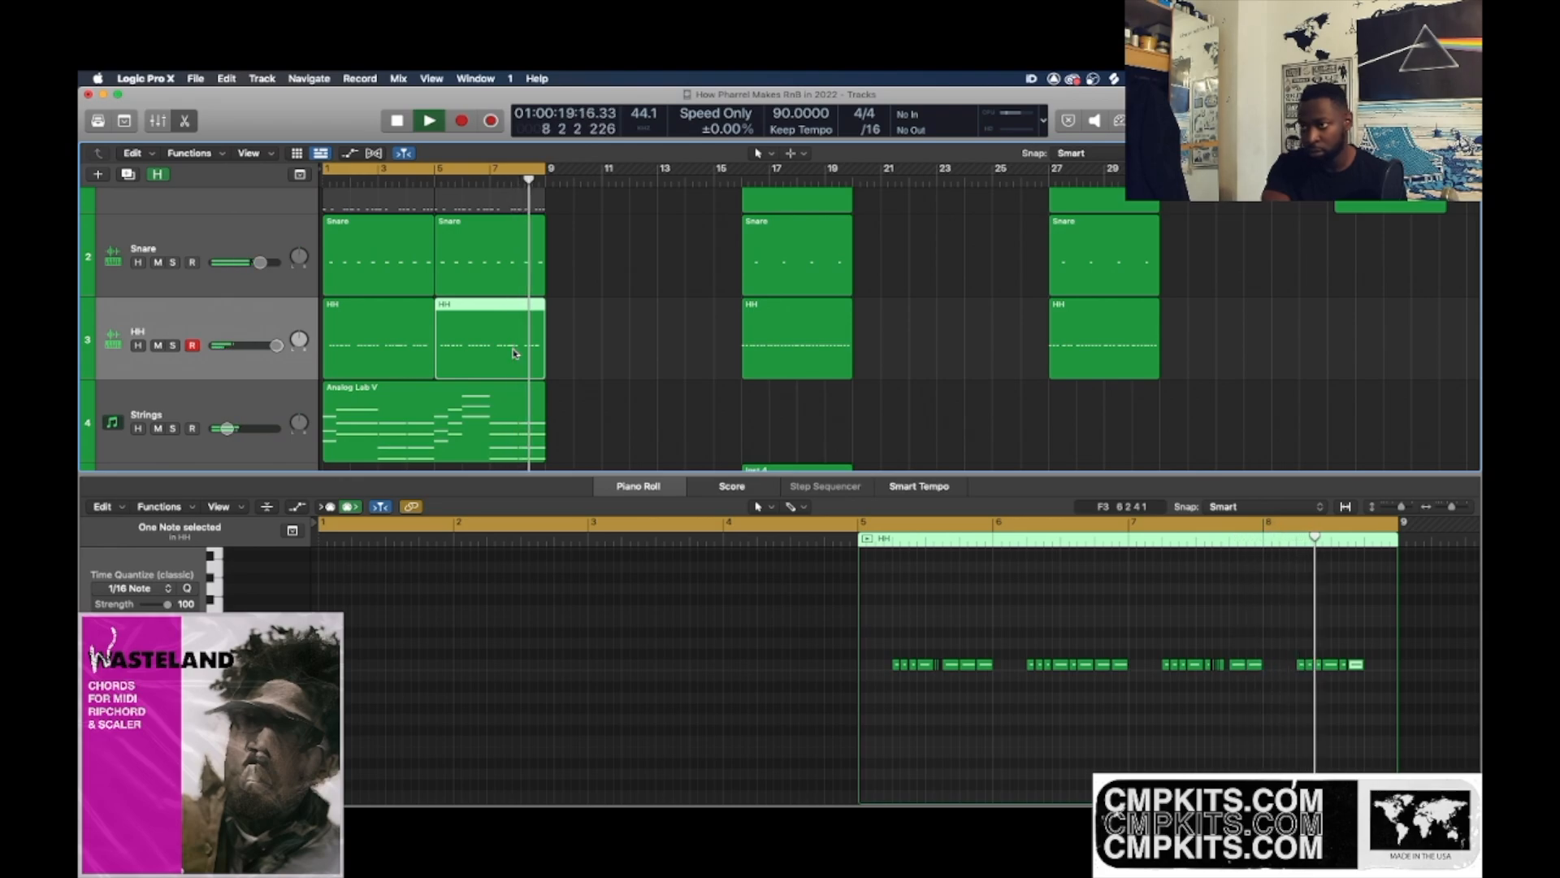
key(space)
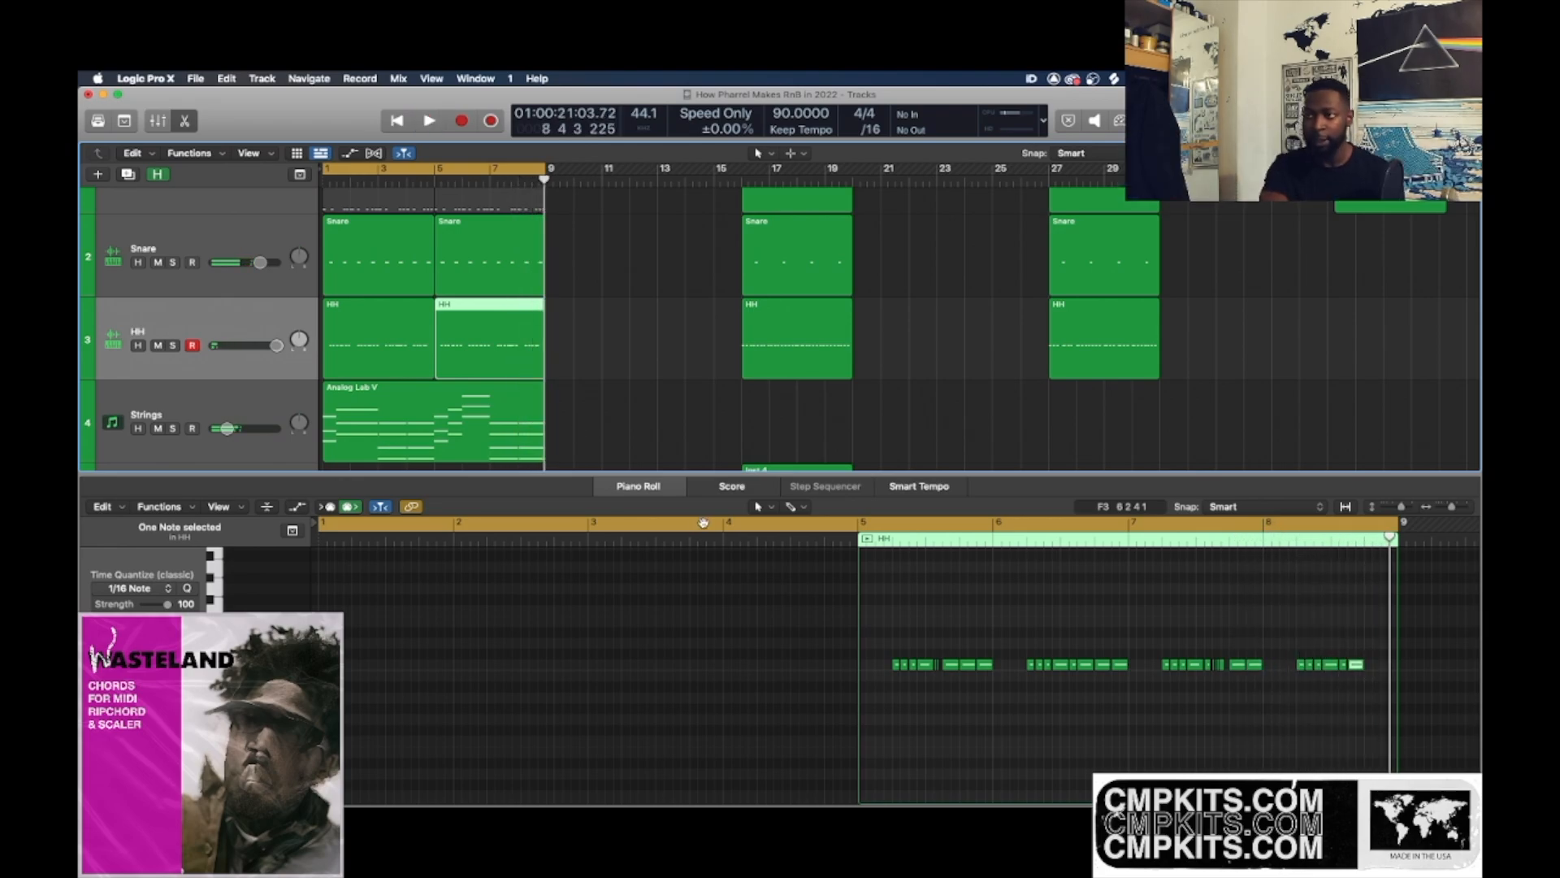
ctrl+alt+click(865, 613)
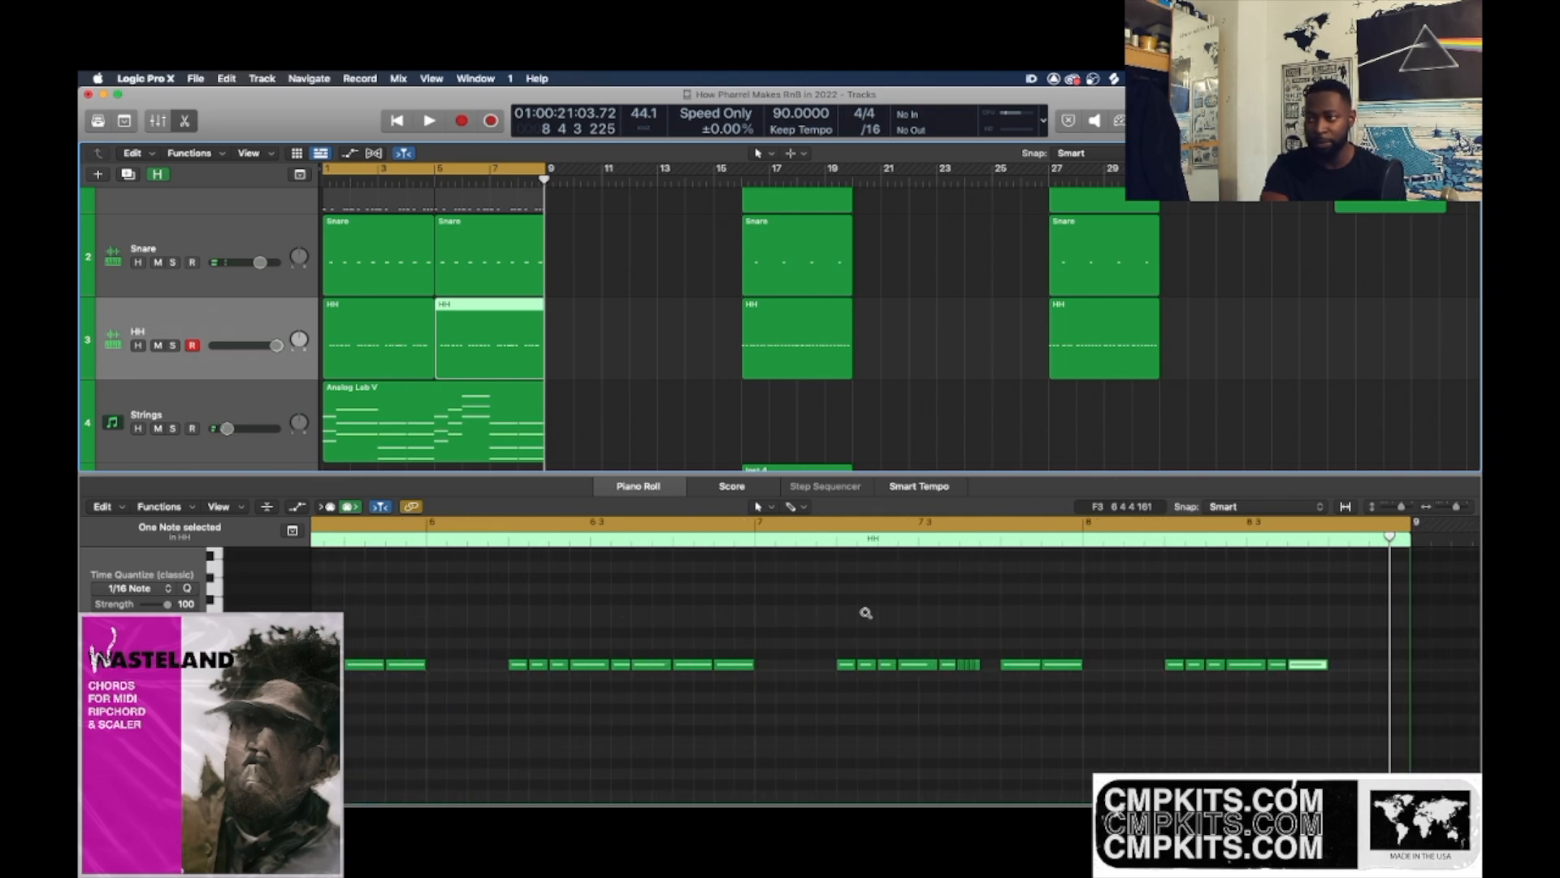
scroll(865, 612, left, 5)
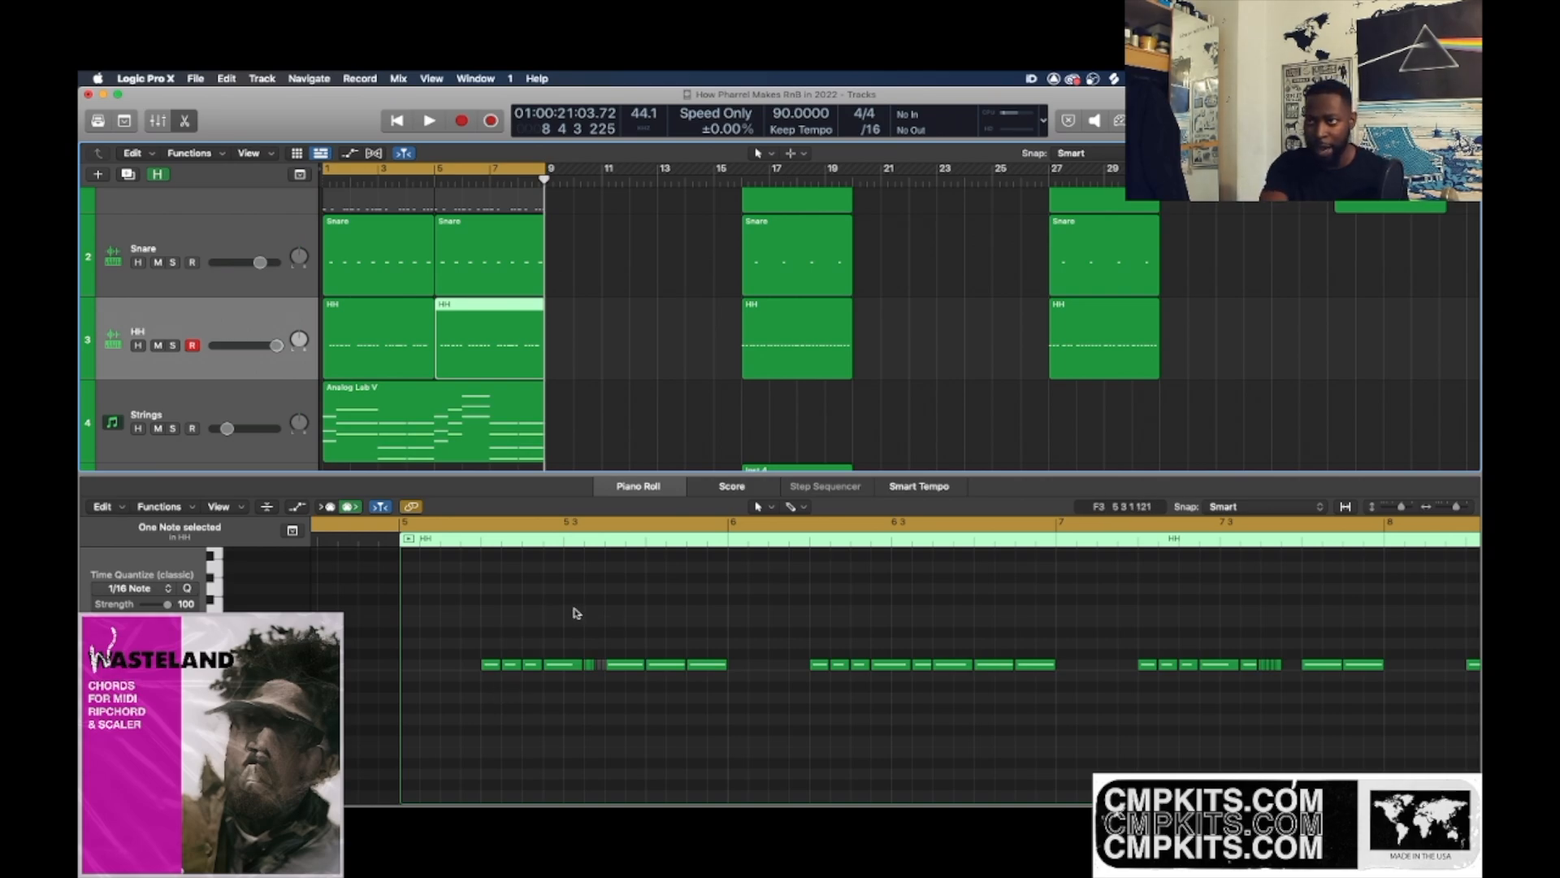
- Select the 808 track, close the Piano Roll, and play the loop to try out 808 notes live over it
scroll(235, 264, up, 3)
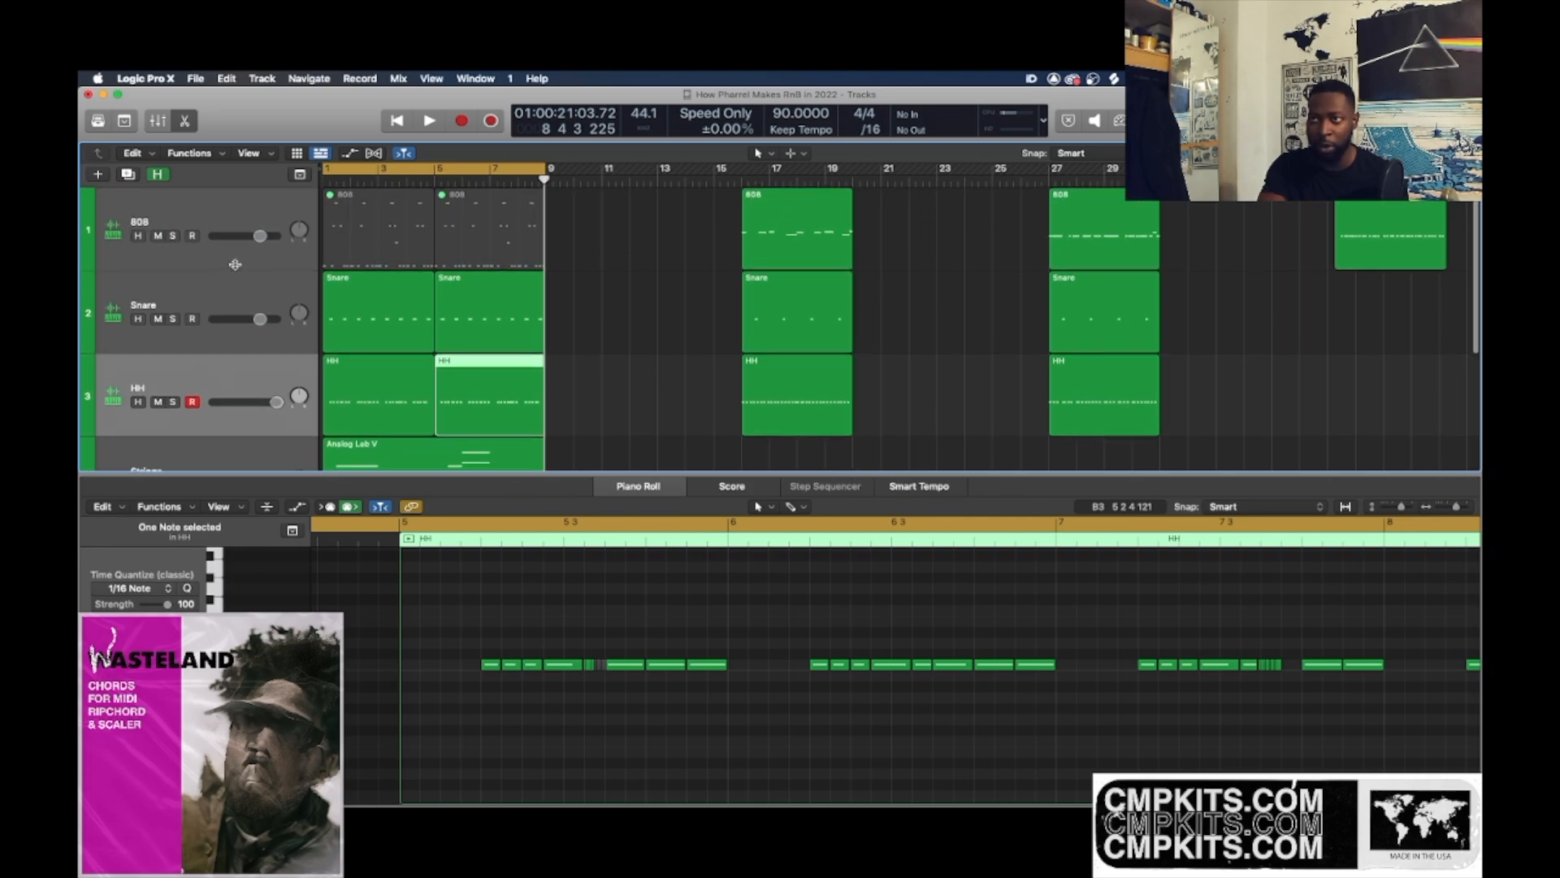
click(235, 264)
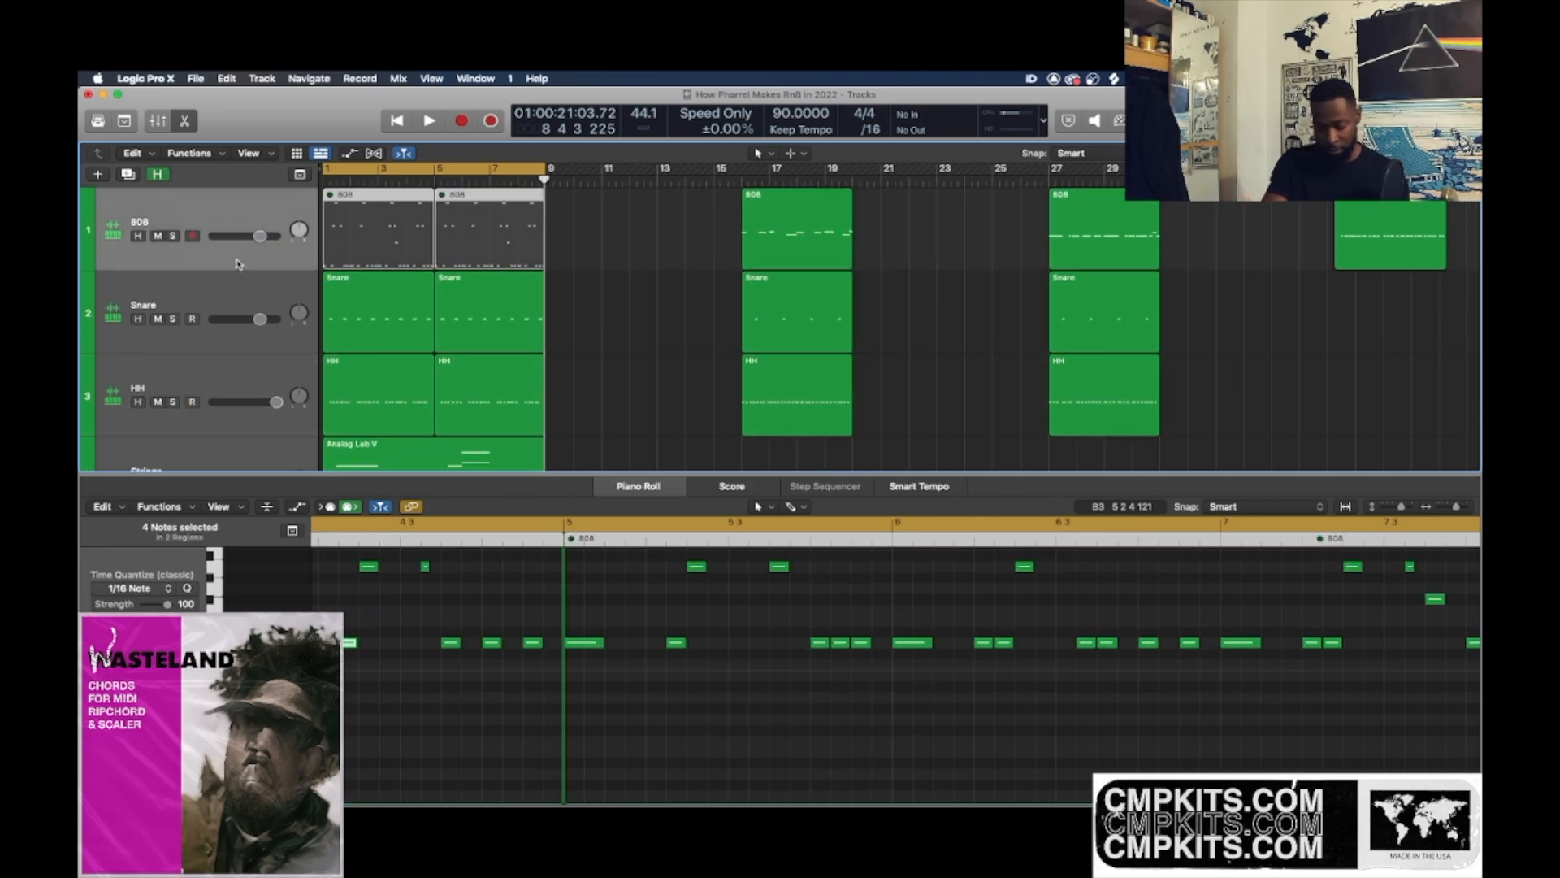
key(e)
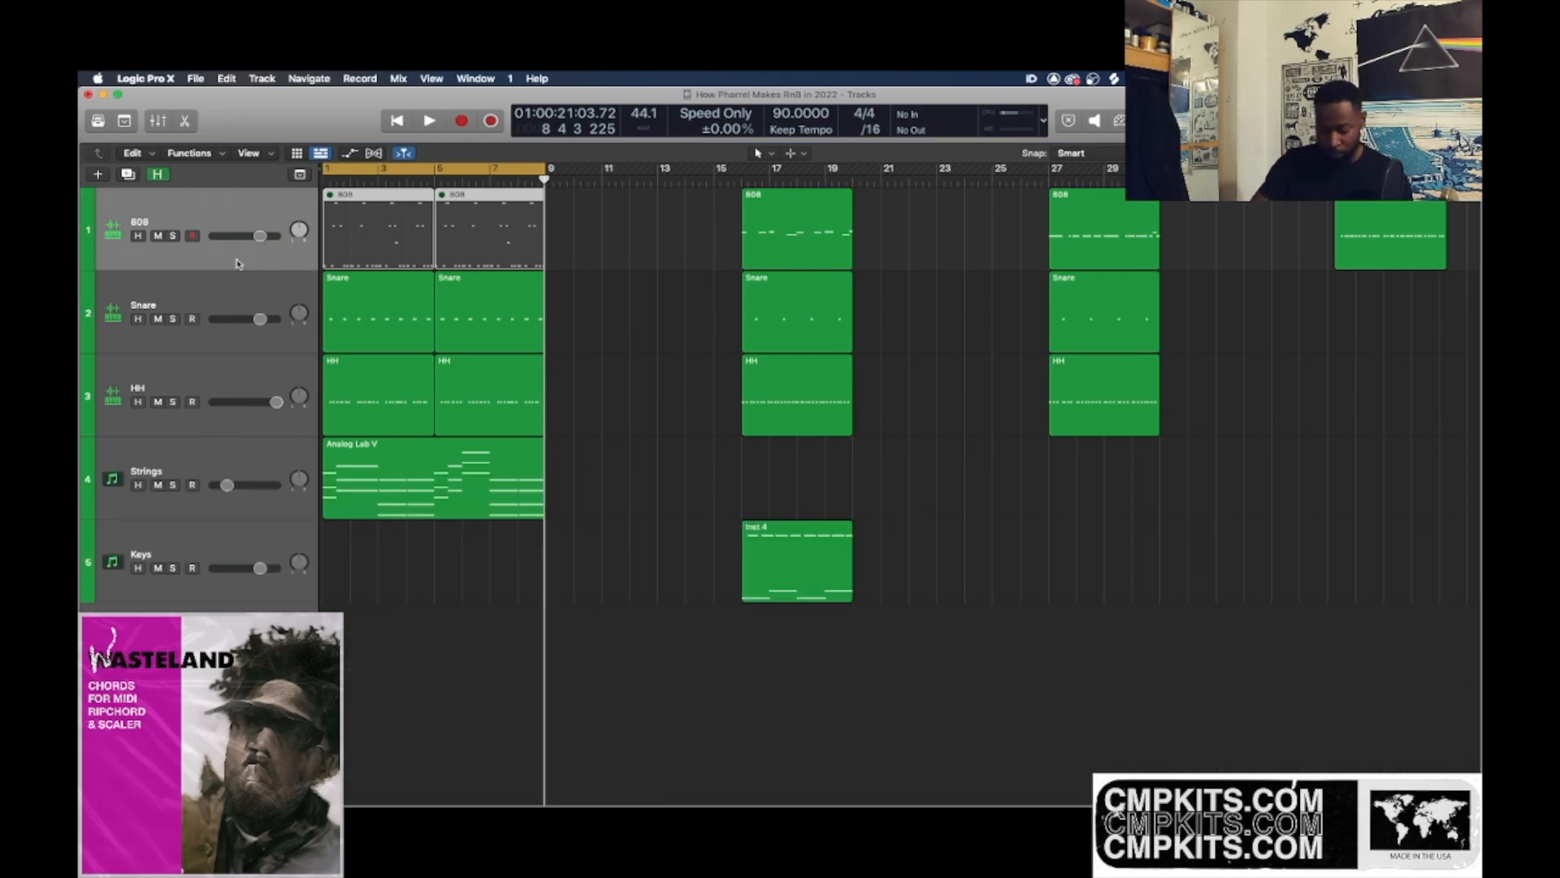
key(space)
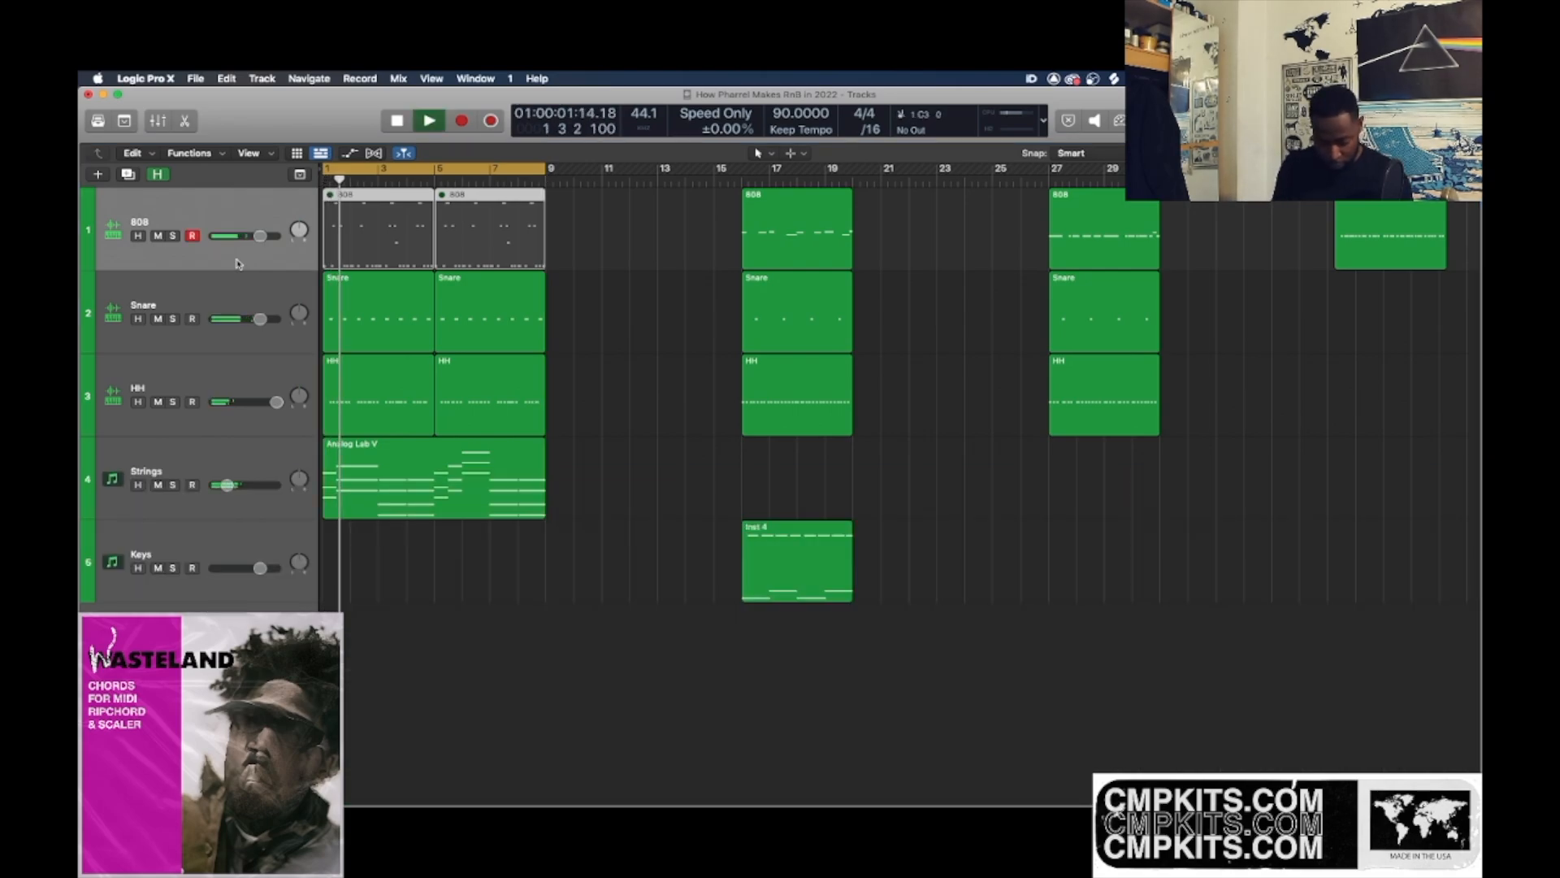
key(space)
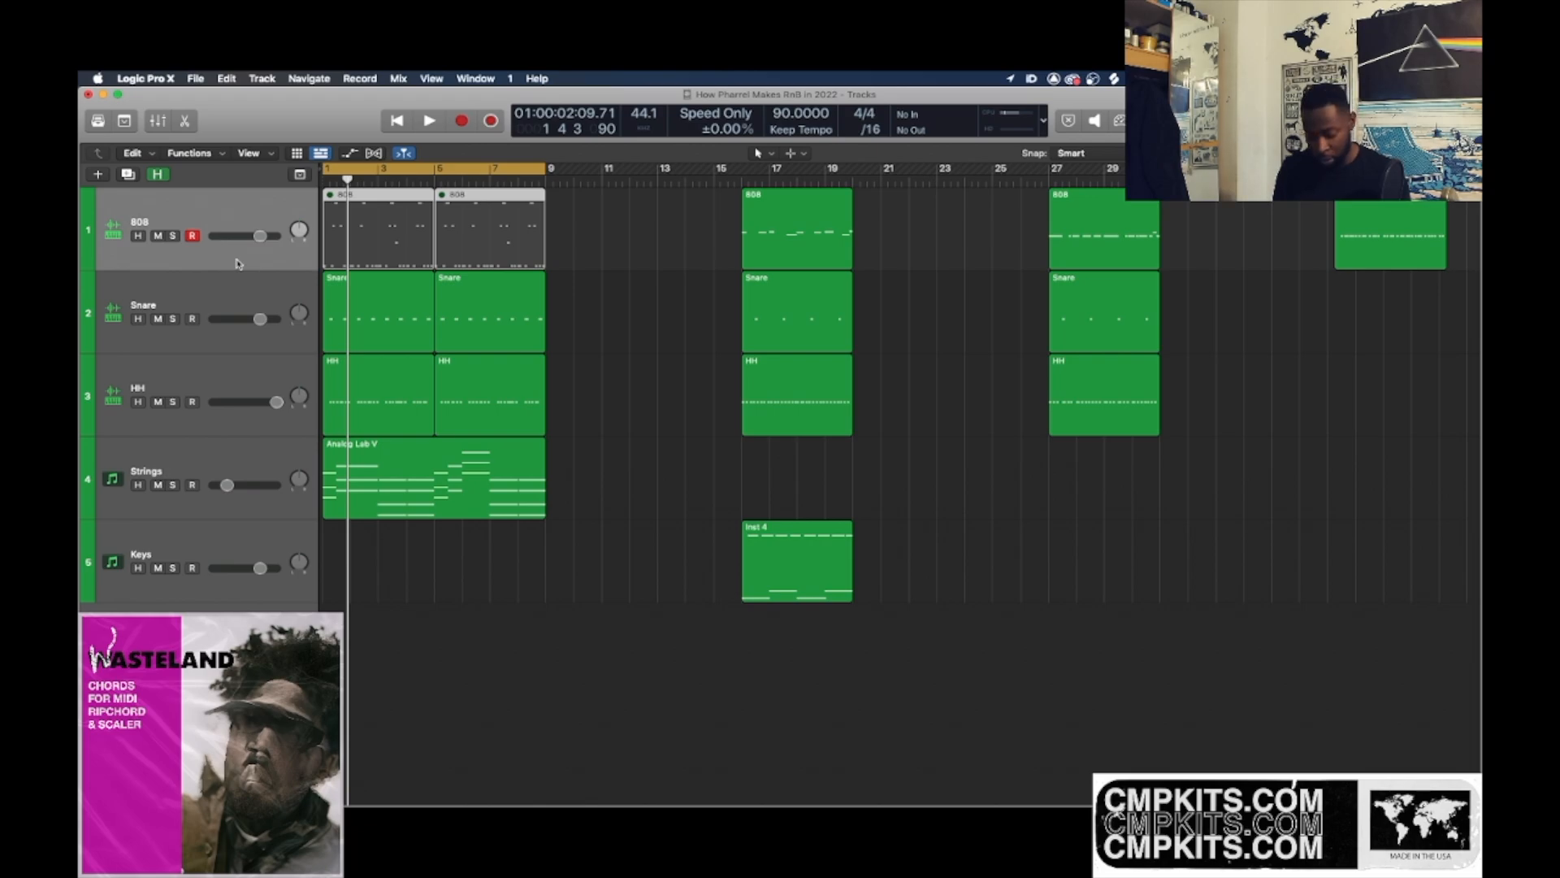
key(space)
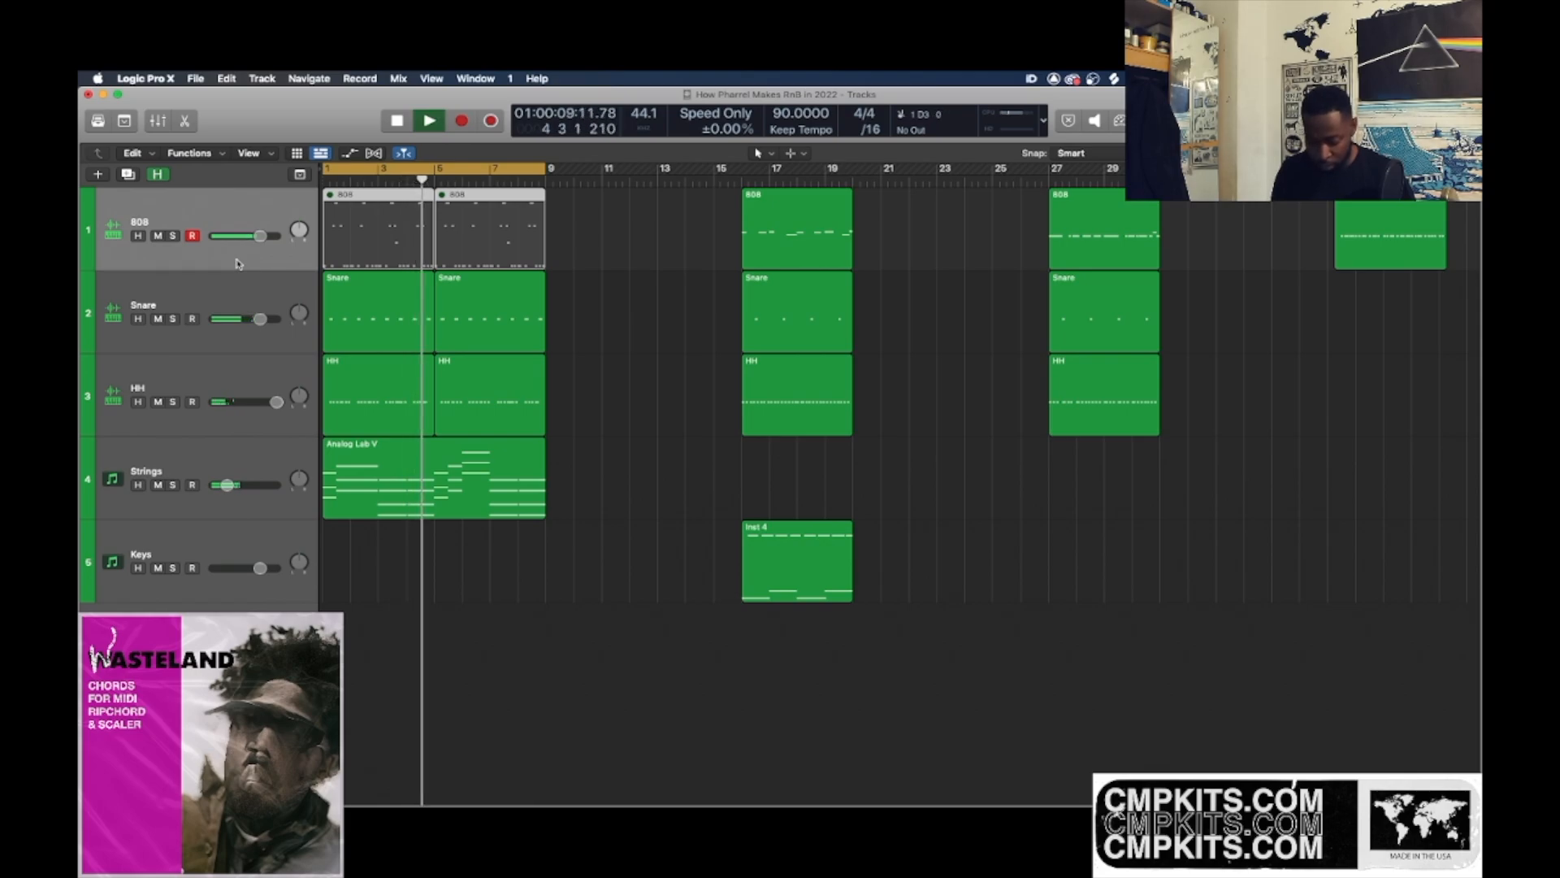
key(space)
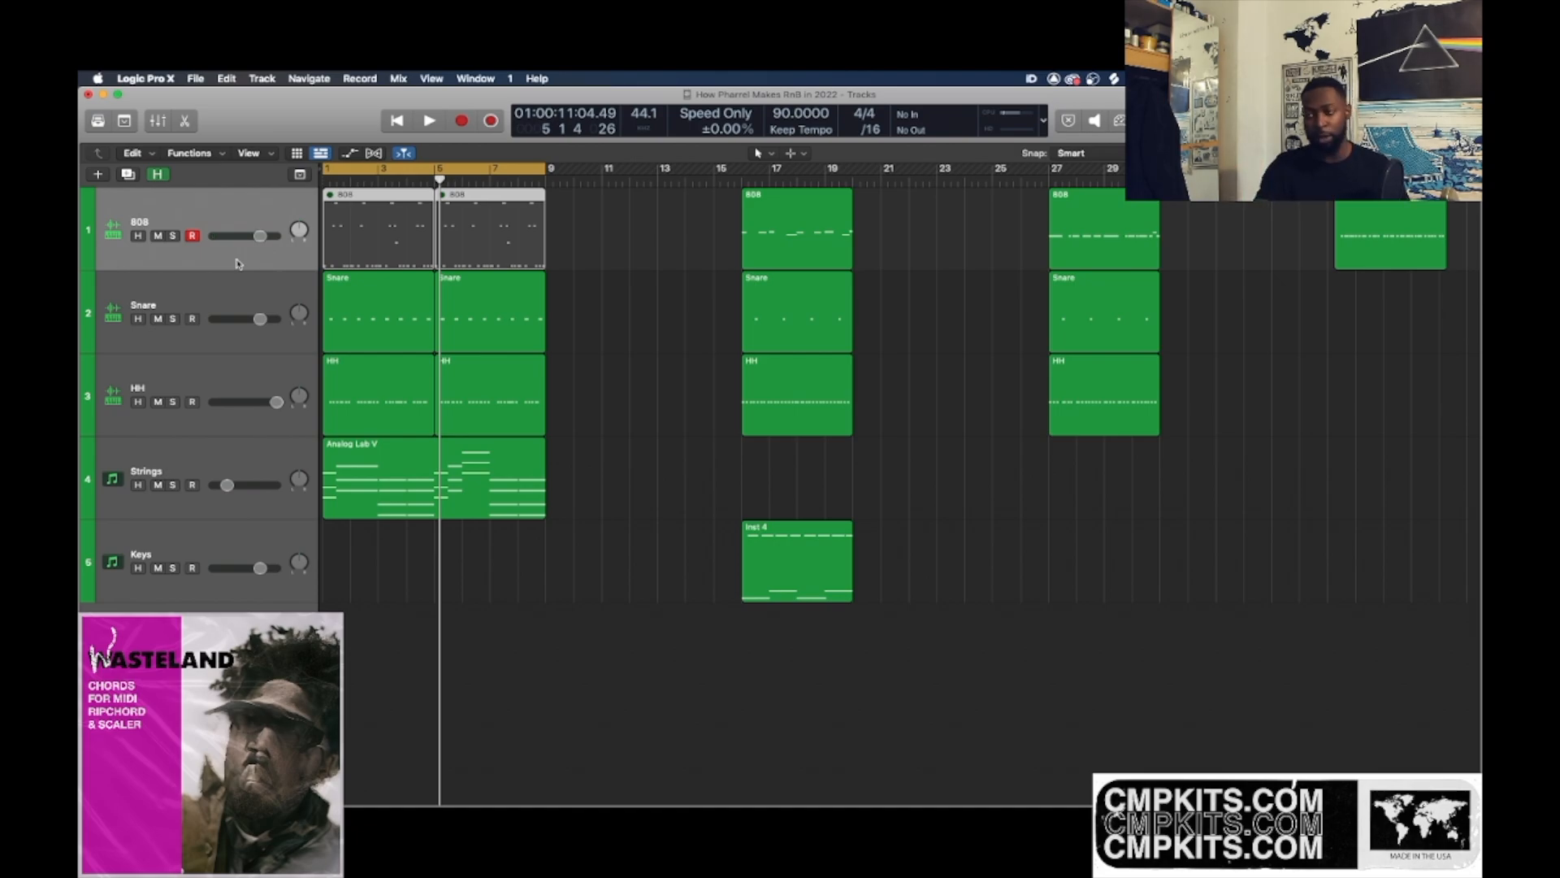
- Open the Strings track's Analog Lab V region in the Piano Roll and examine its chord notes across bars 1 to 8
click(415, 528)
double_click(417, 512)
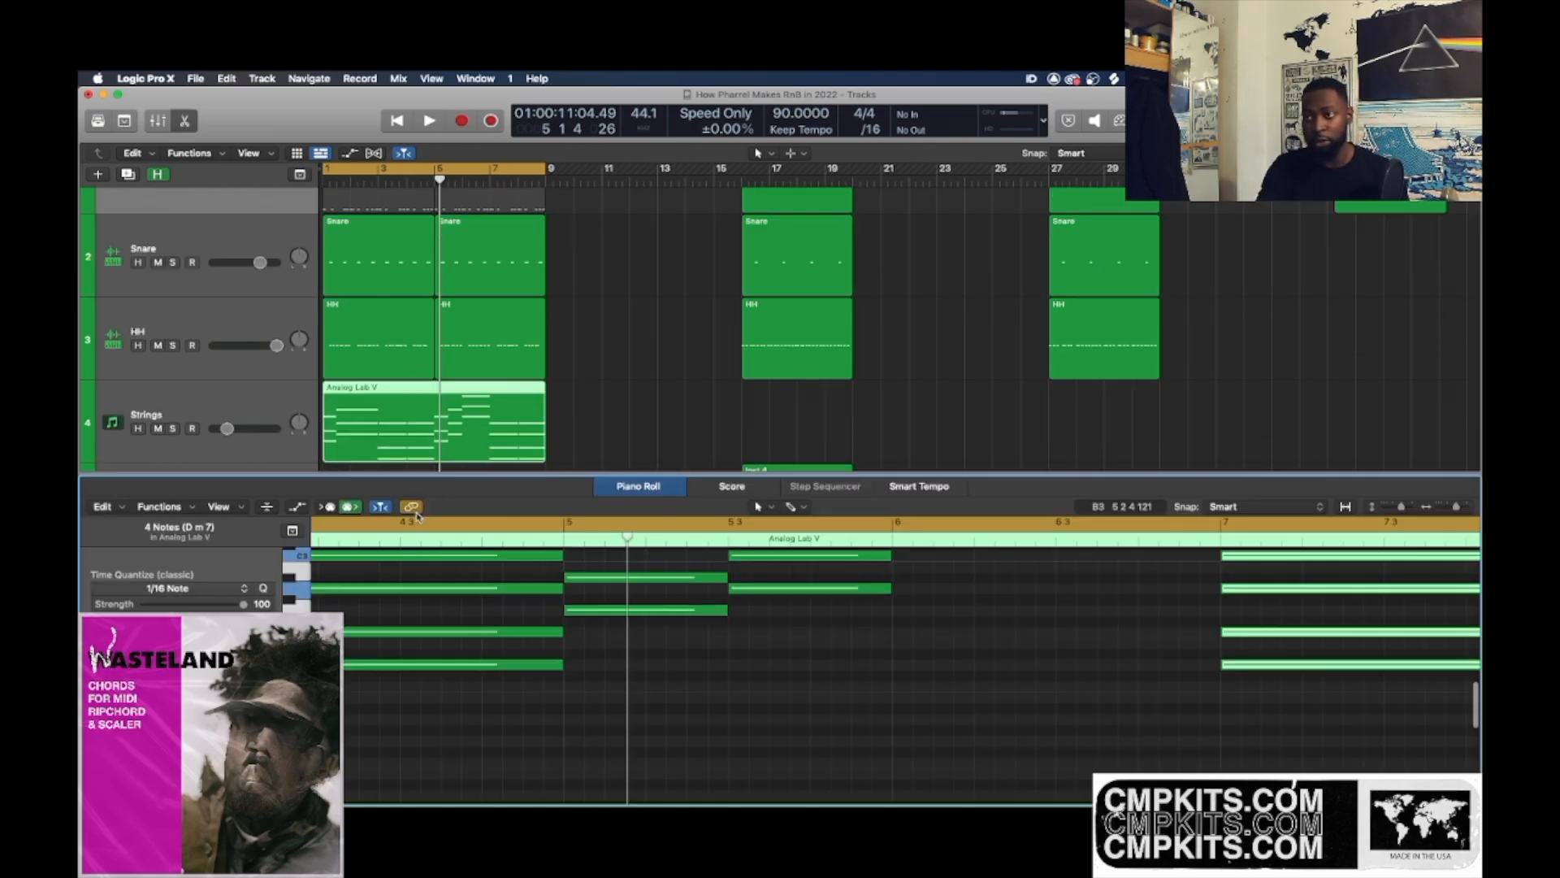
scroll(589, 673, up, 5)
scroll(589, 672, left, 3)
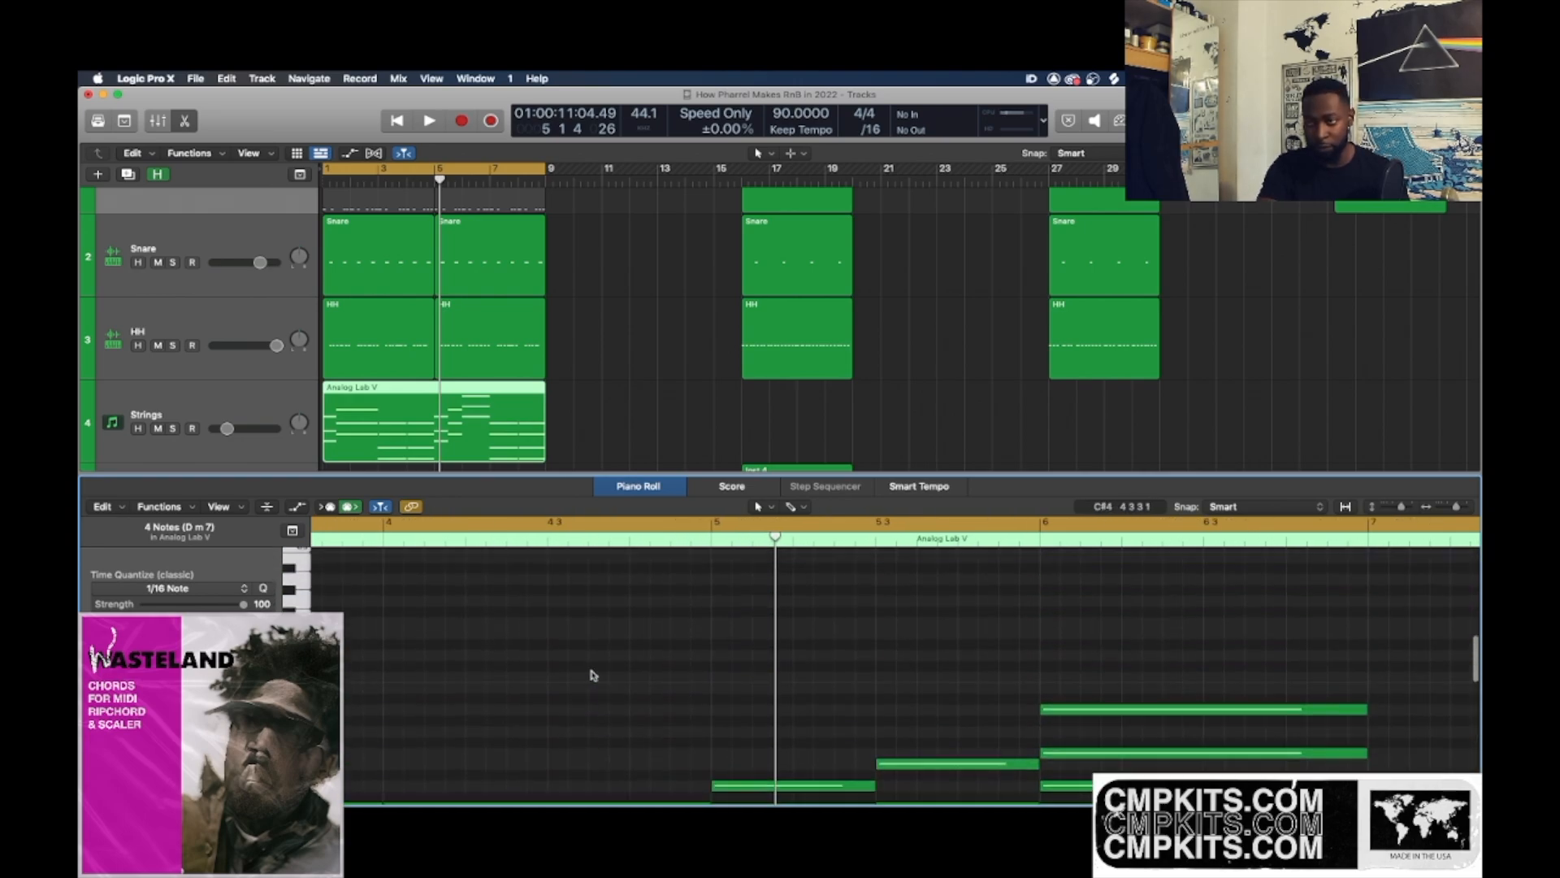
scroll(589, 673, down, 6)
scroll(582, 661, up, 2)
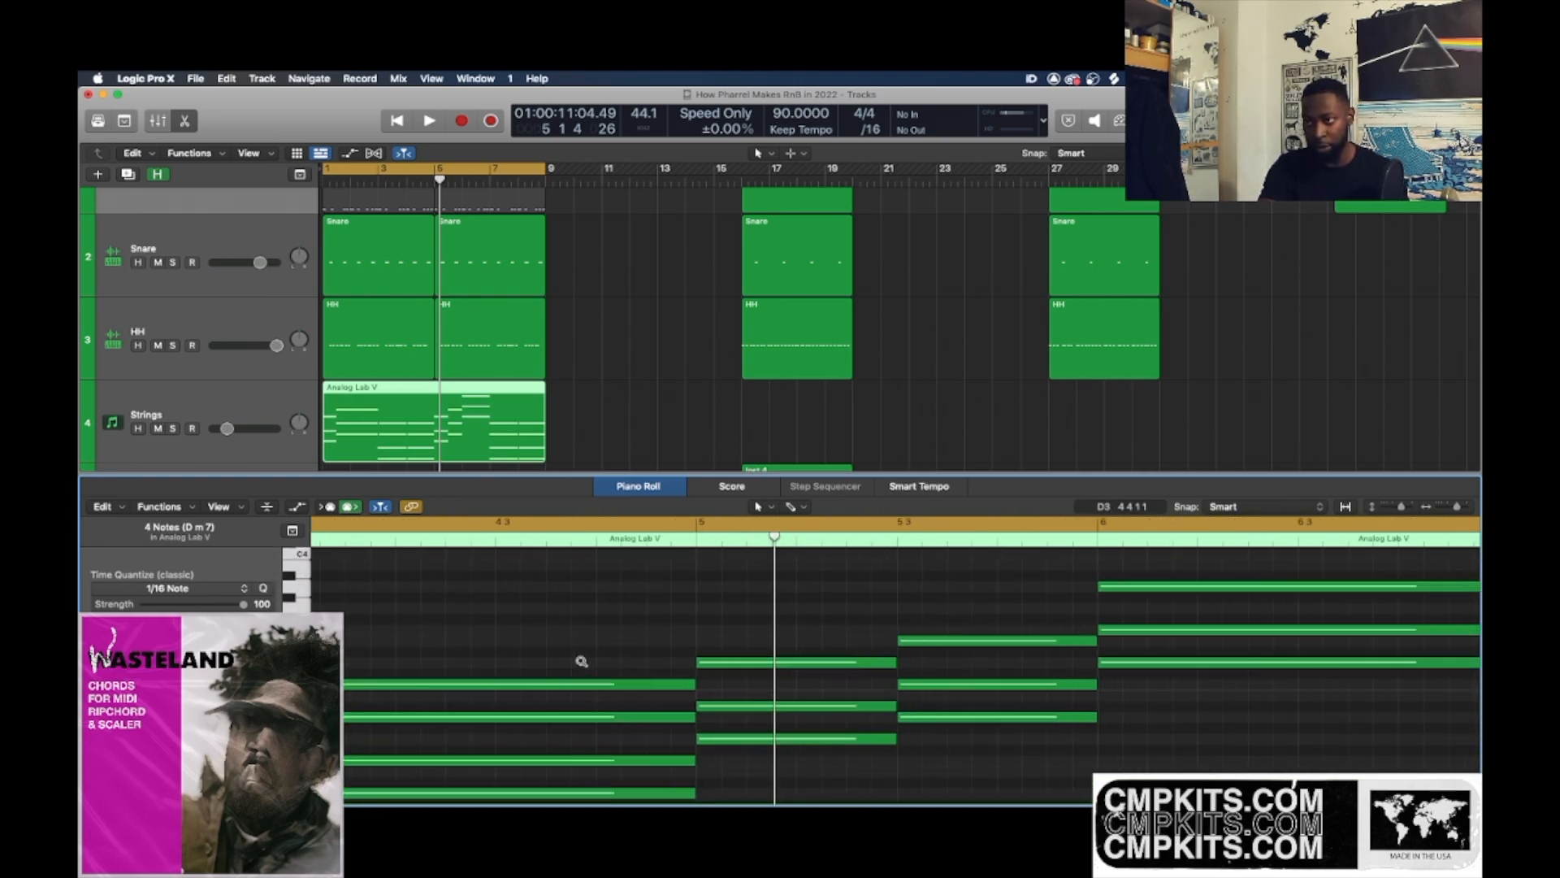
scroll(582, 661, down, 8)
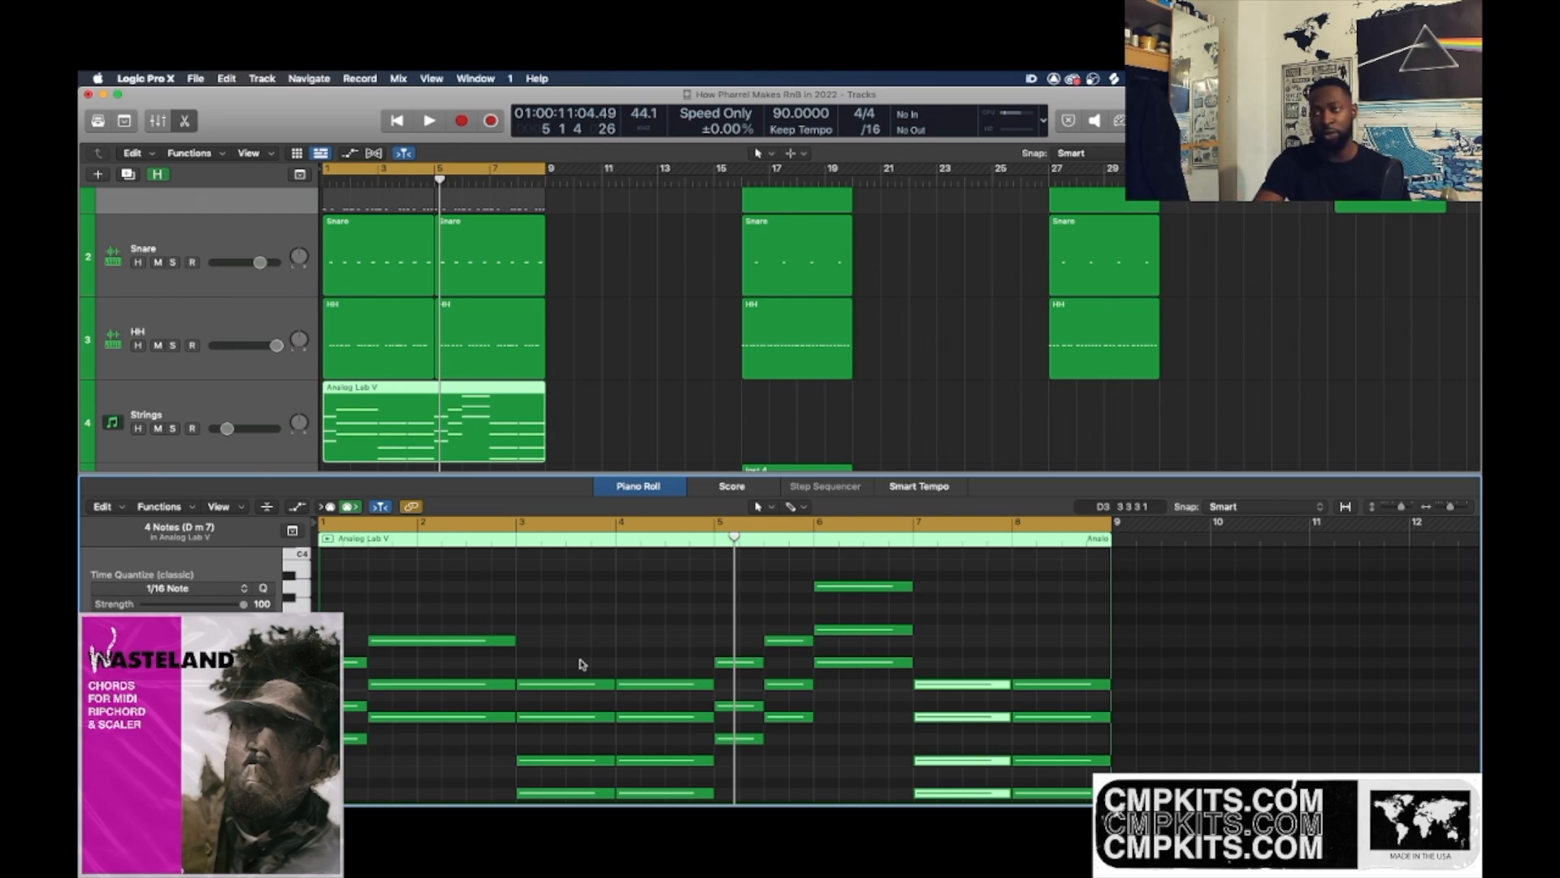
- Unmute both 808 regions in bars 1 to 8 on the 808 track
scroll(455, 372, up, 3)
click(415, 256)
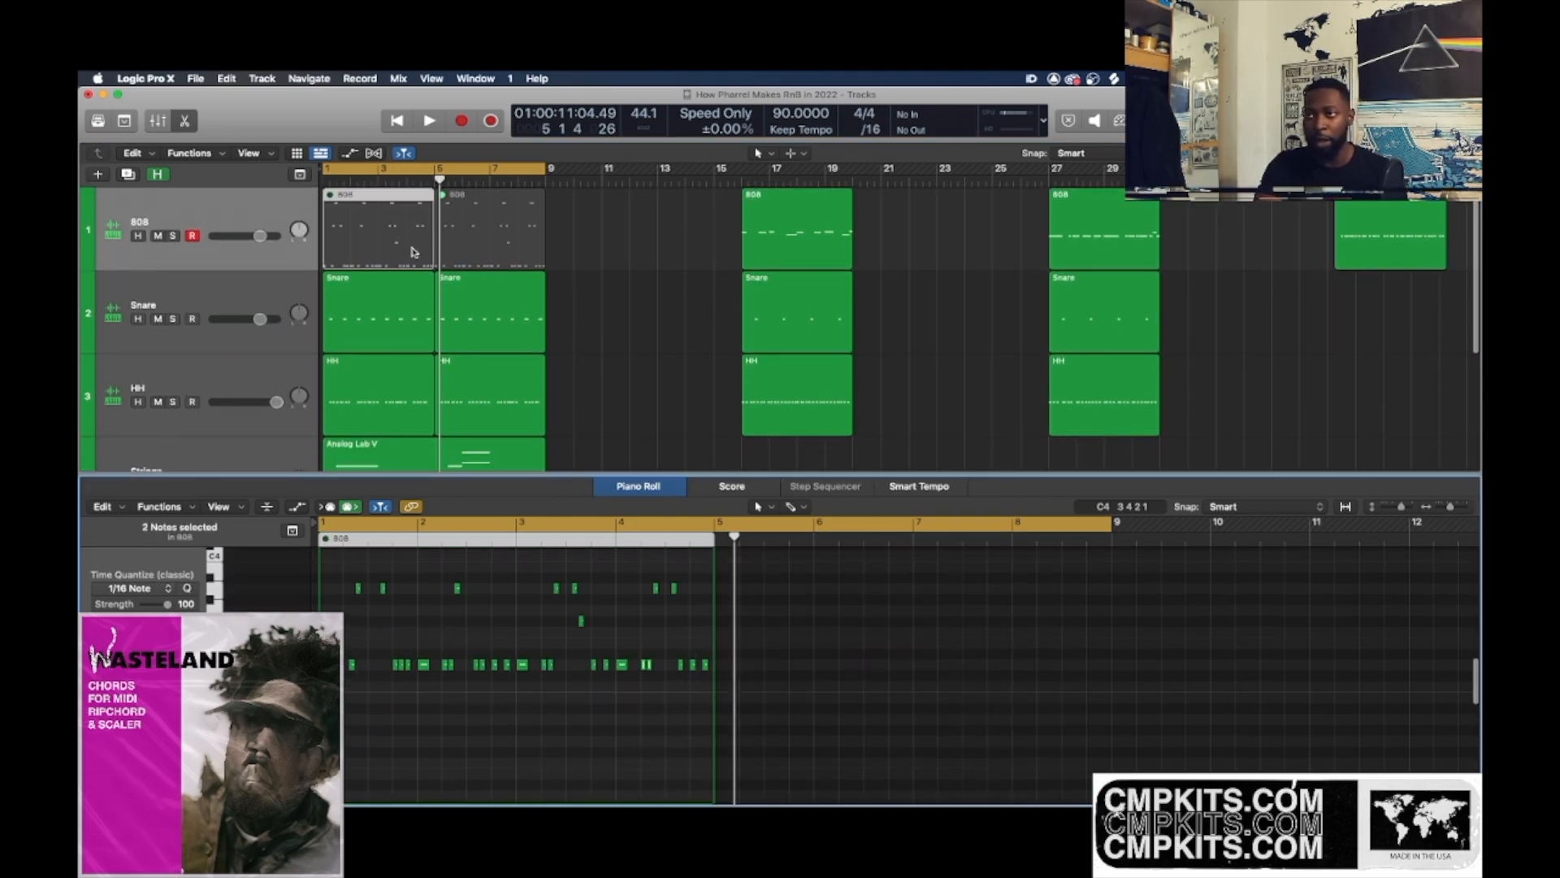
key(ctrl+m)
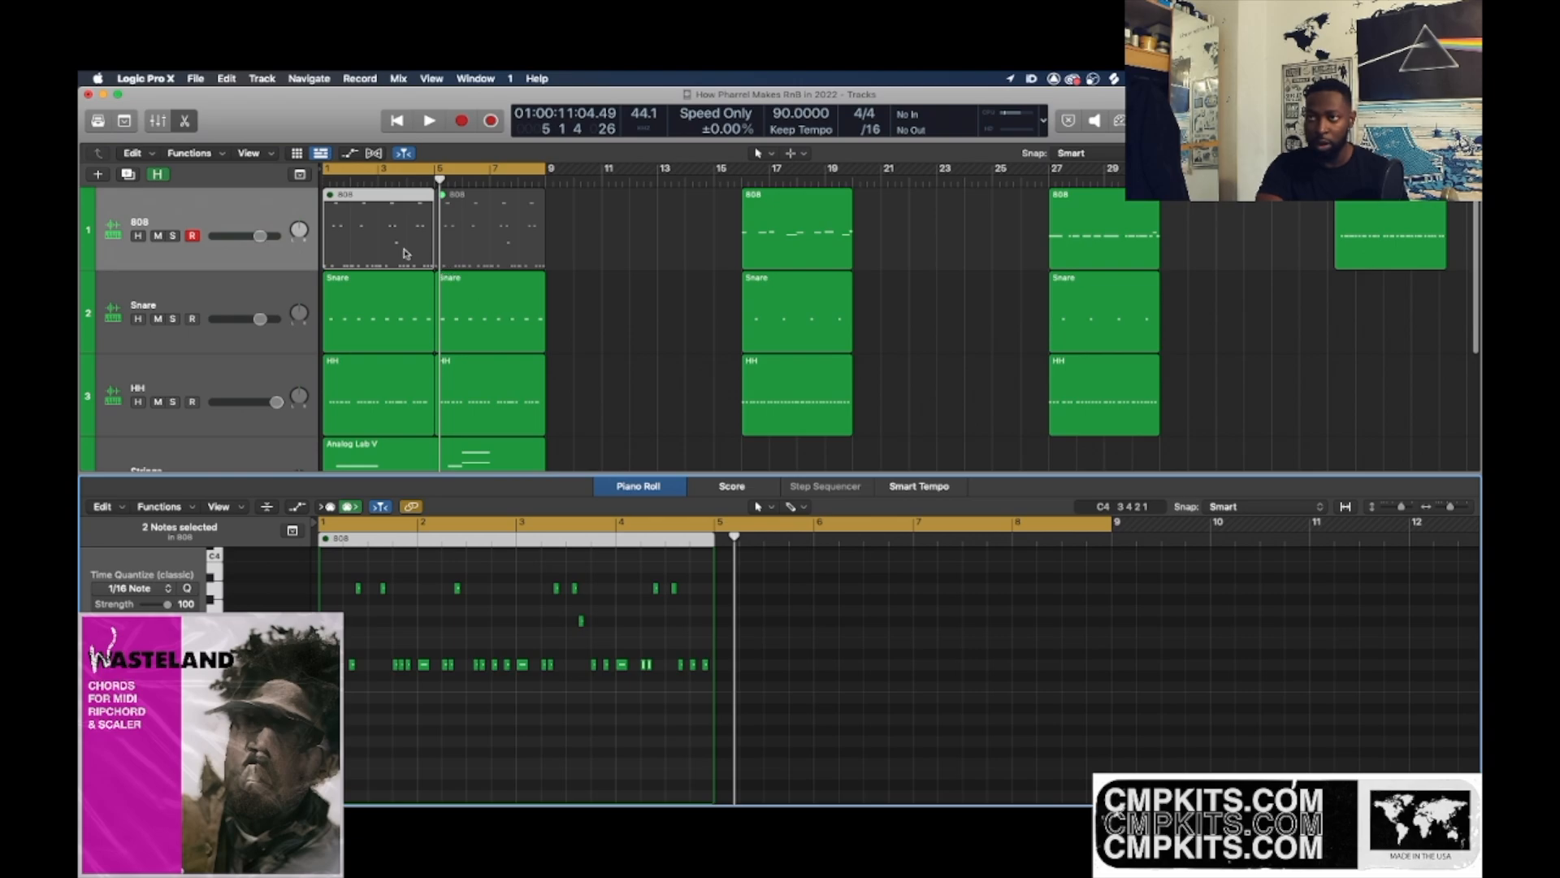
key(p)
key(ctrl+m)
click(471, 249)
key(ctrl+m)
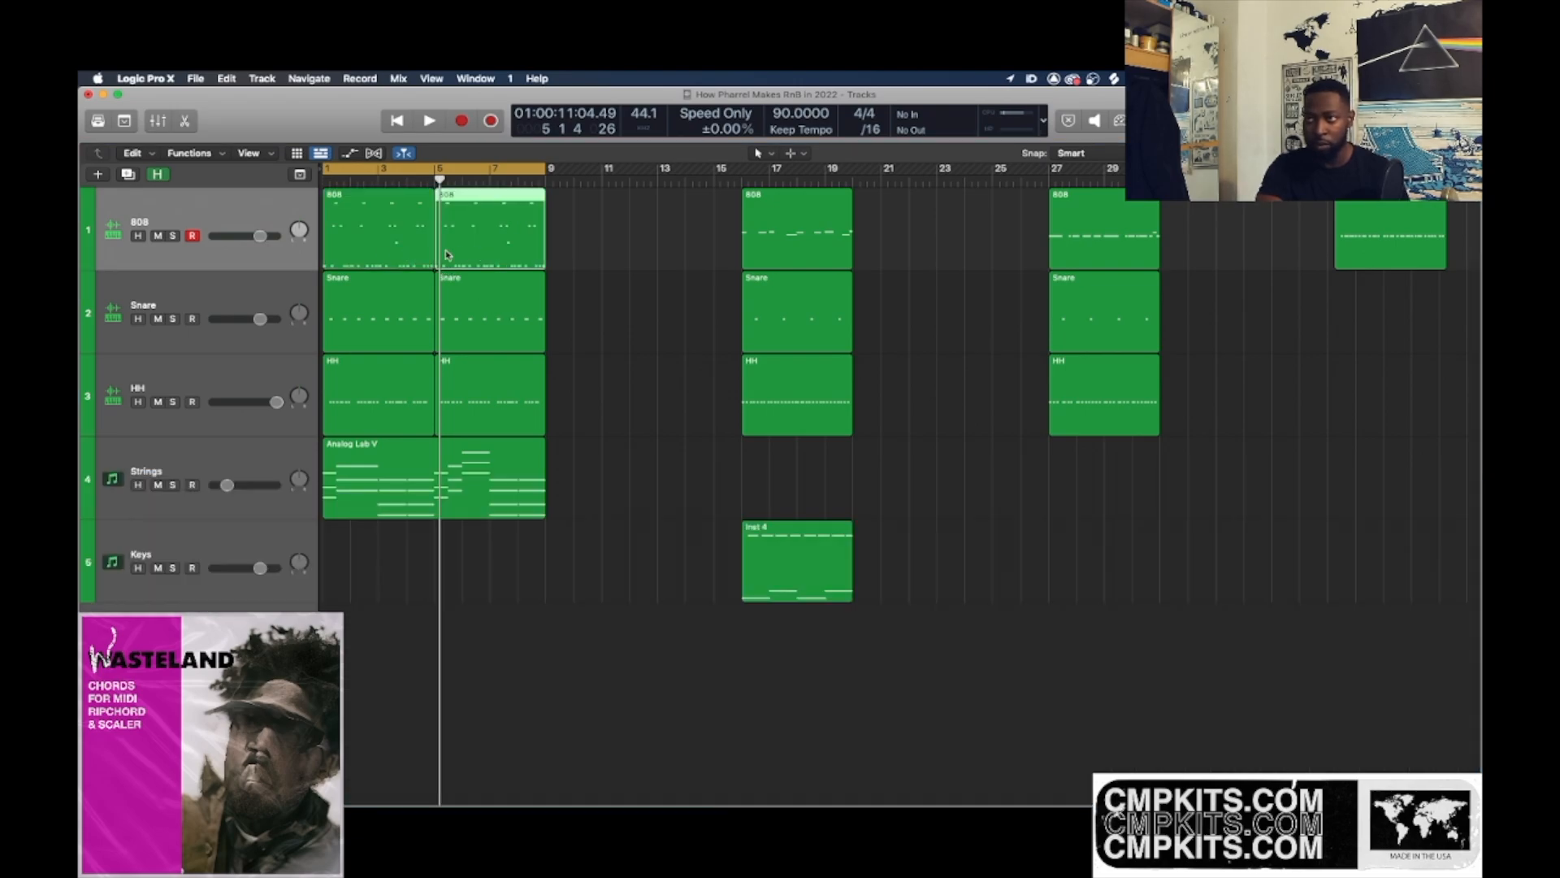
- Open the first 808 region in the Piano Roll, audition one of its higher notes, and examine the pattern from bar 1
click(374, 258)
key(p)
scroll(455, 728, down, 3)
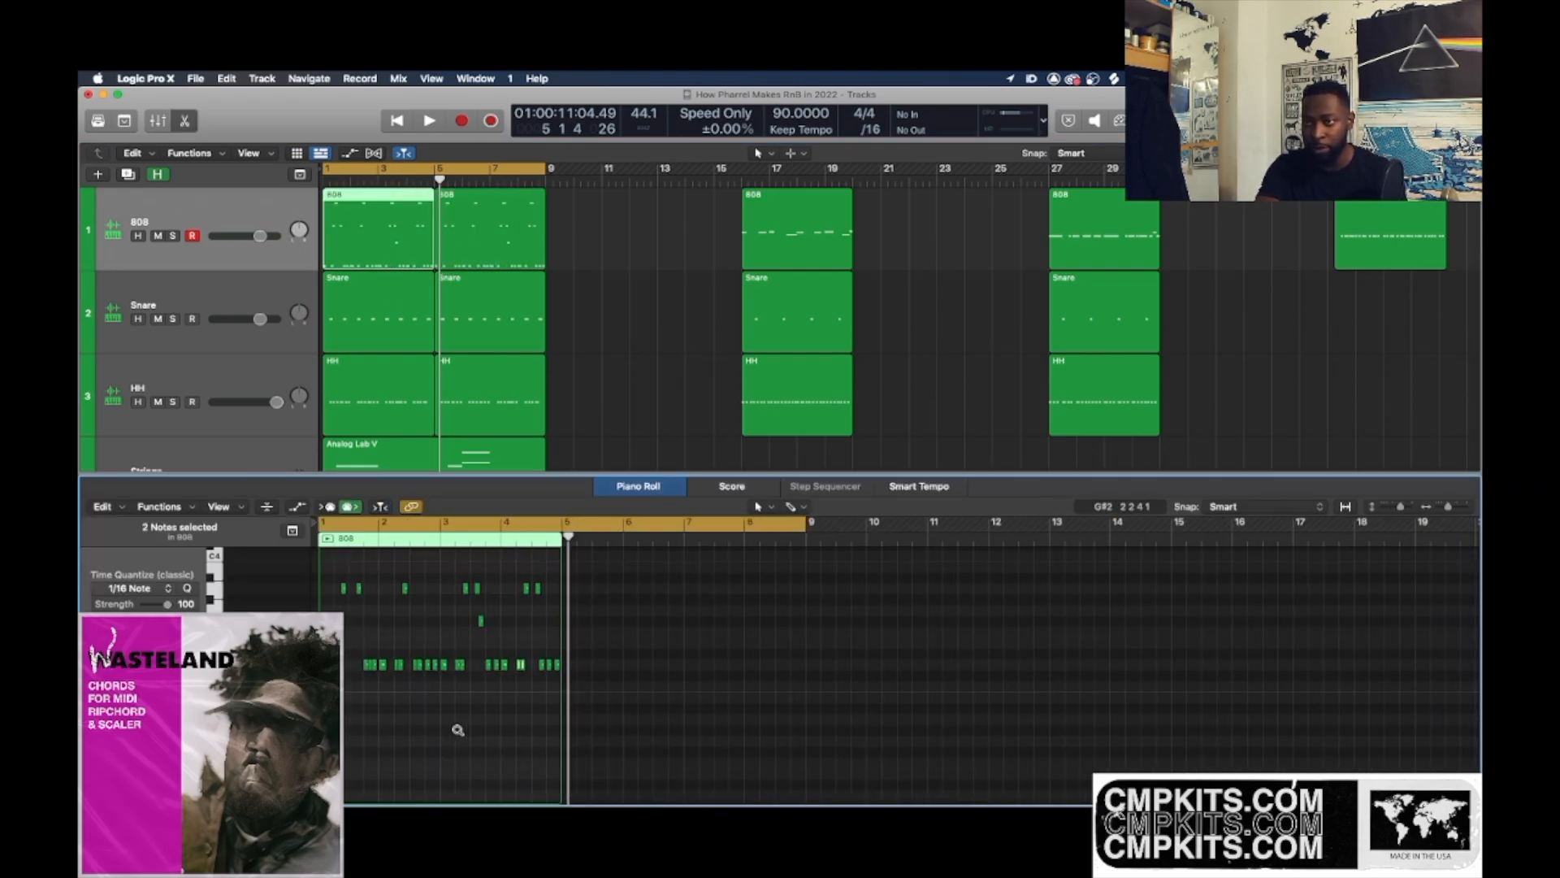
scroll(457, 730, up, 1)
scroll(458, 730, up, 3)
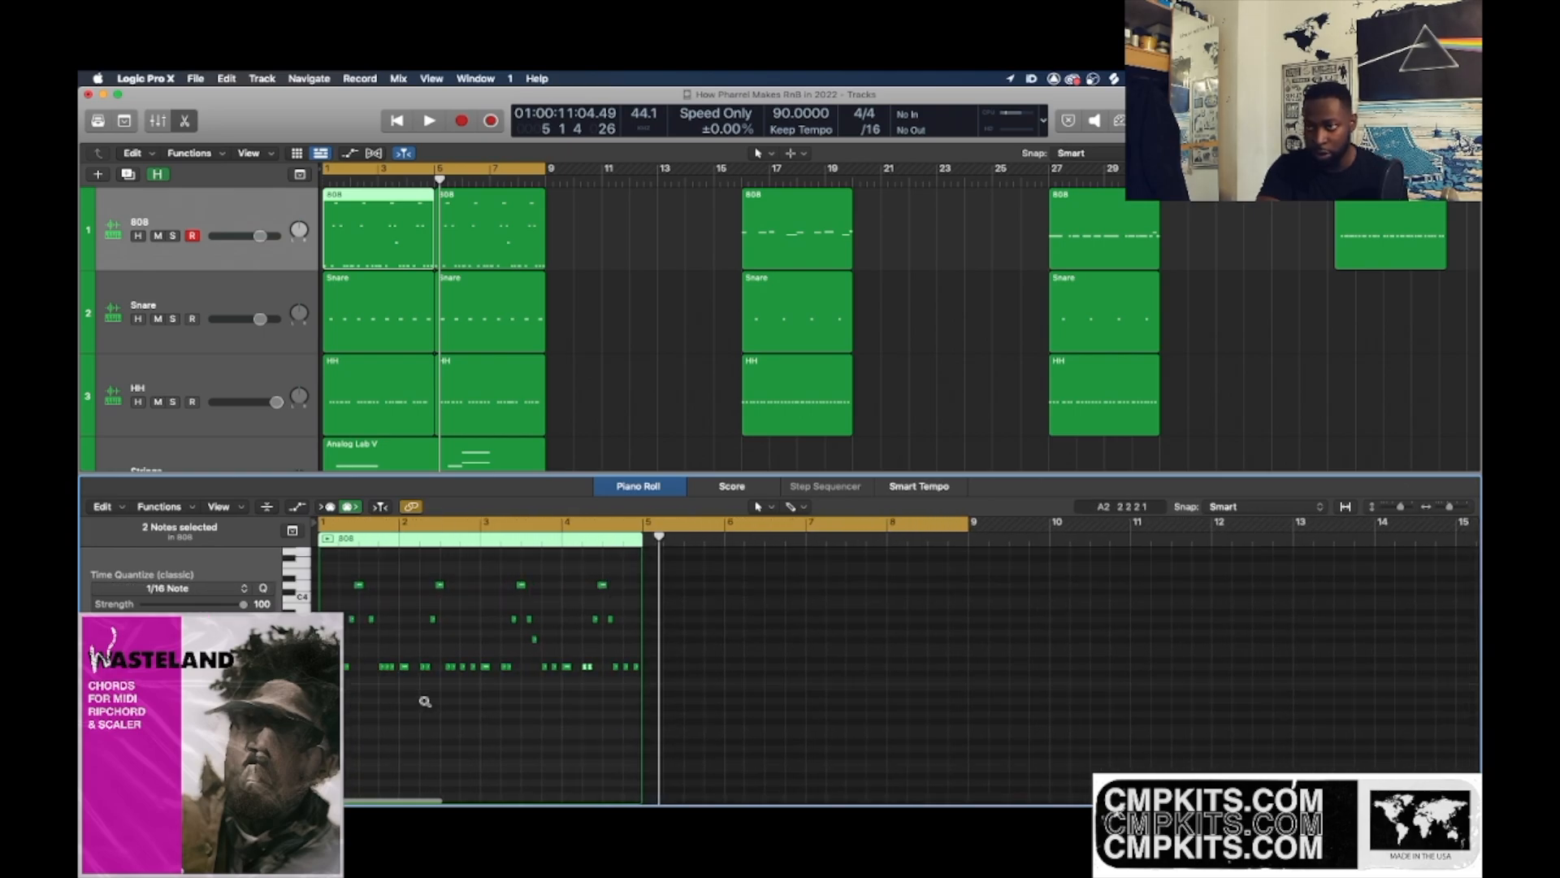
scroll(411, 679, down, 2)
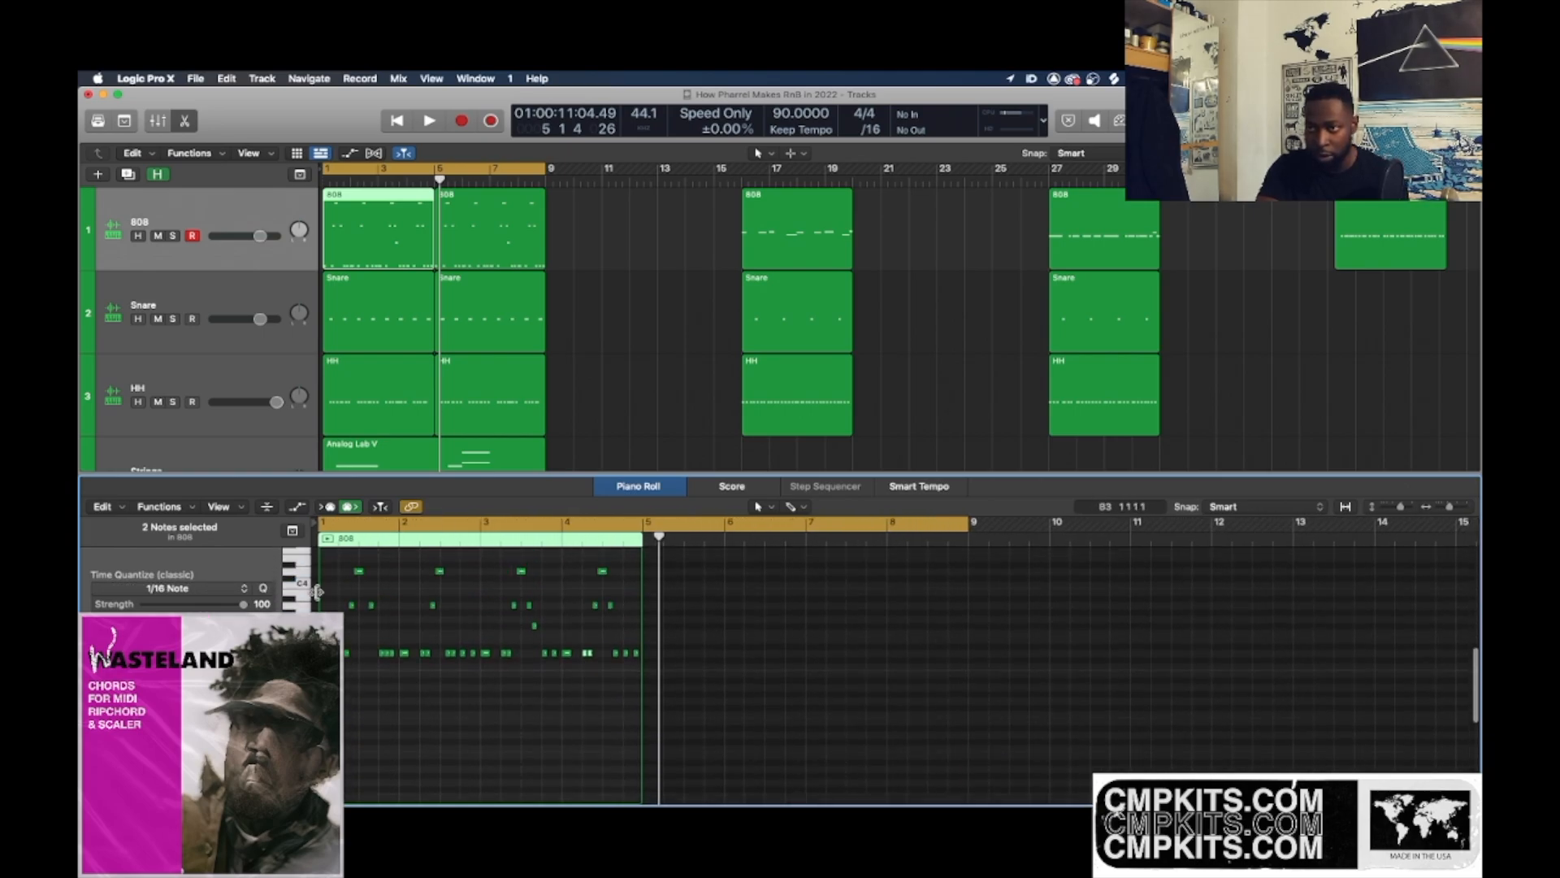
double_click(351, 605)
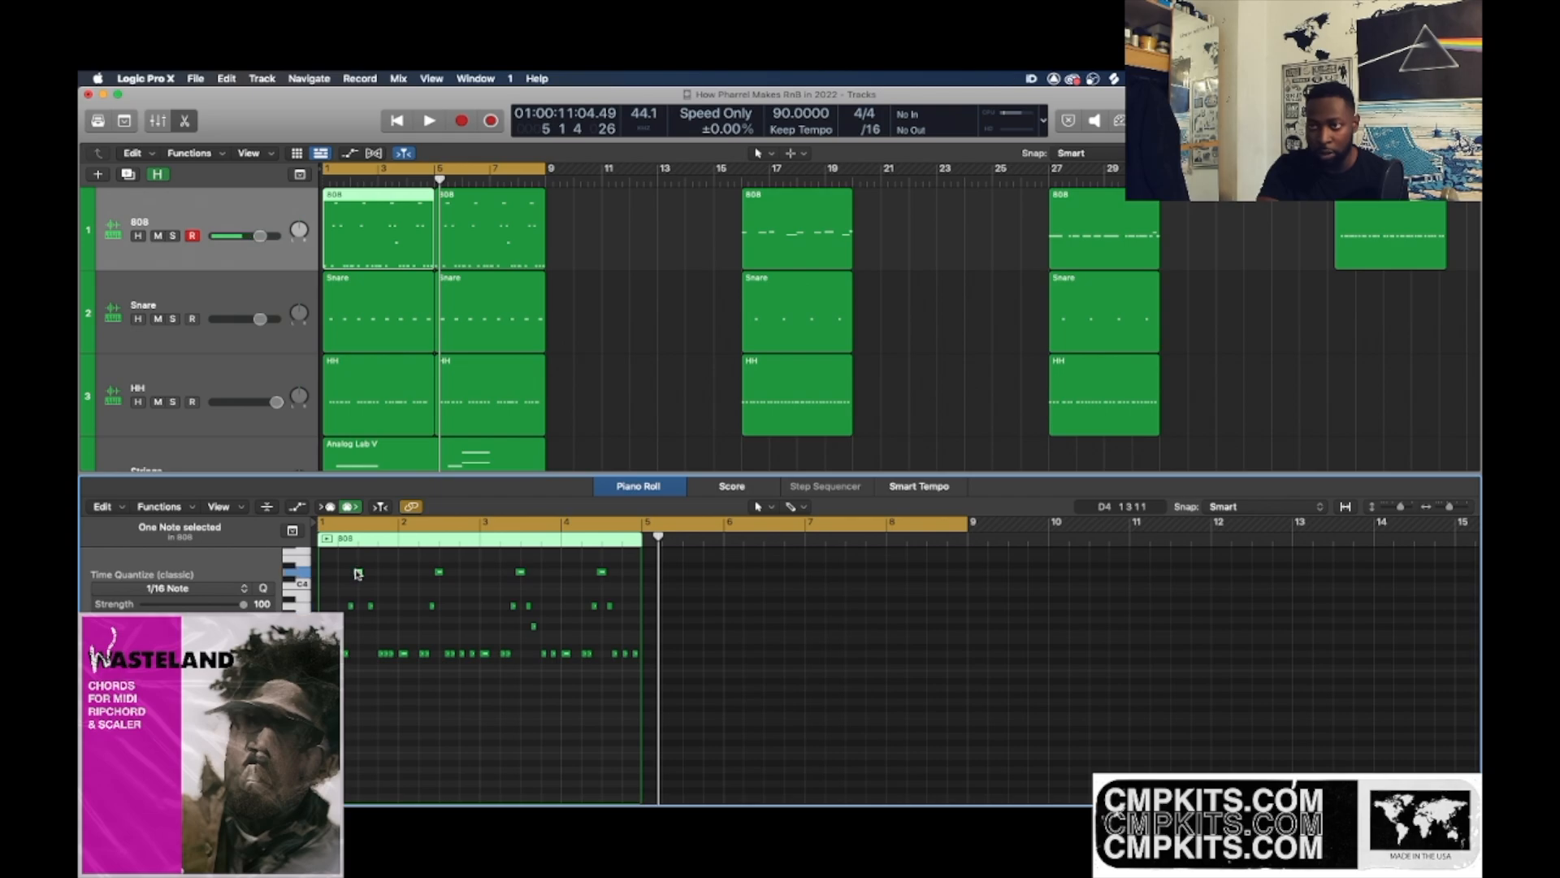
scroll(374, 630, up, 5)
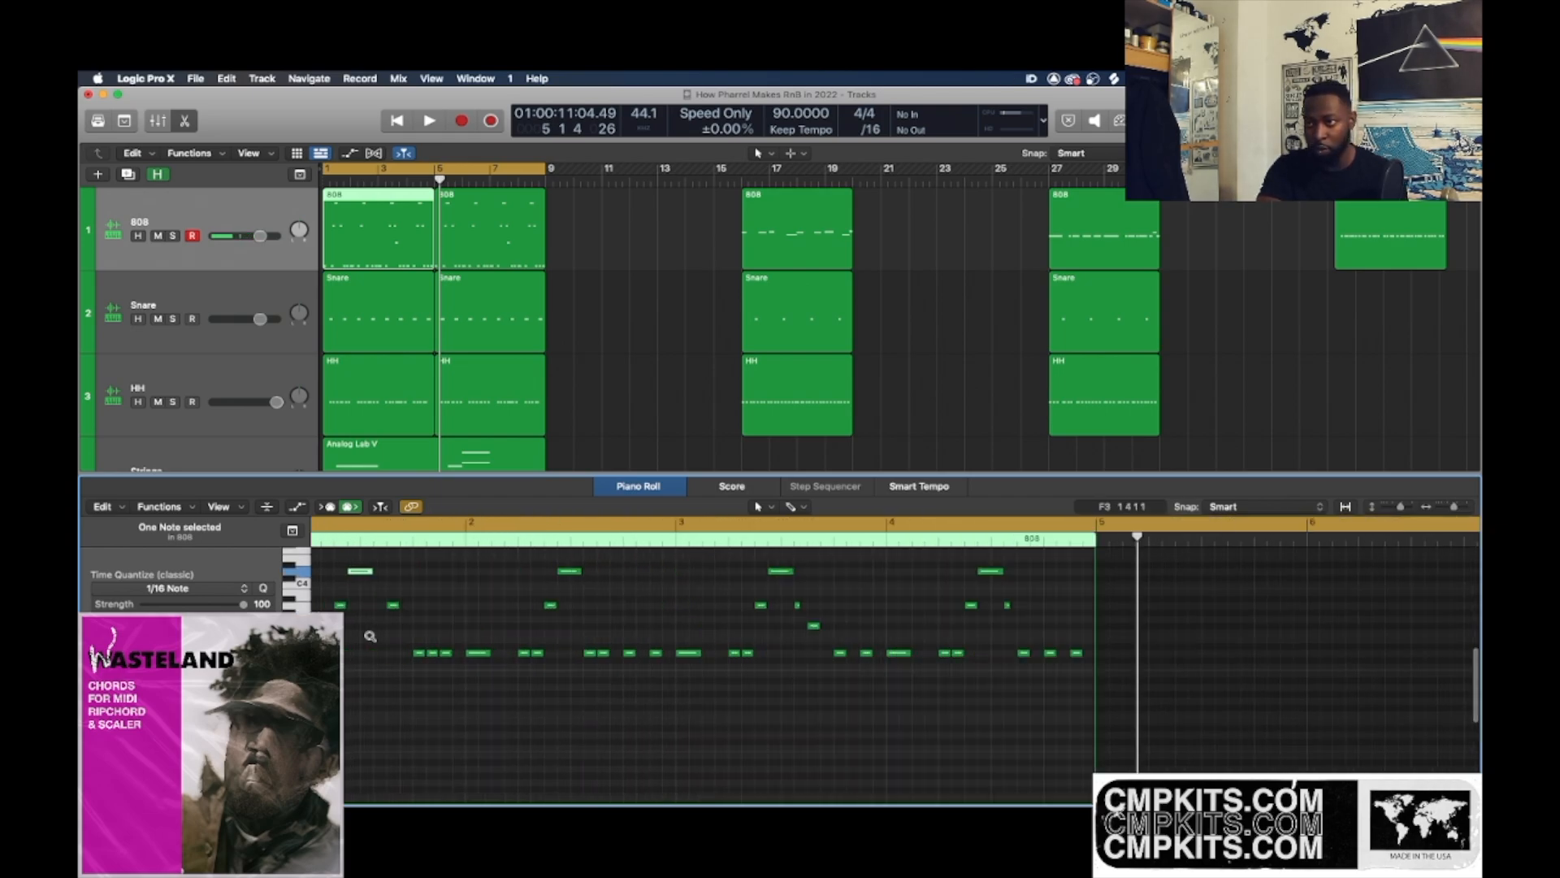
scroll(373, 641, up, 5)
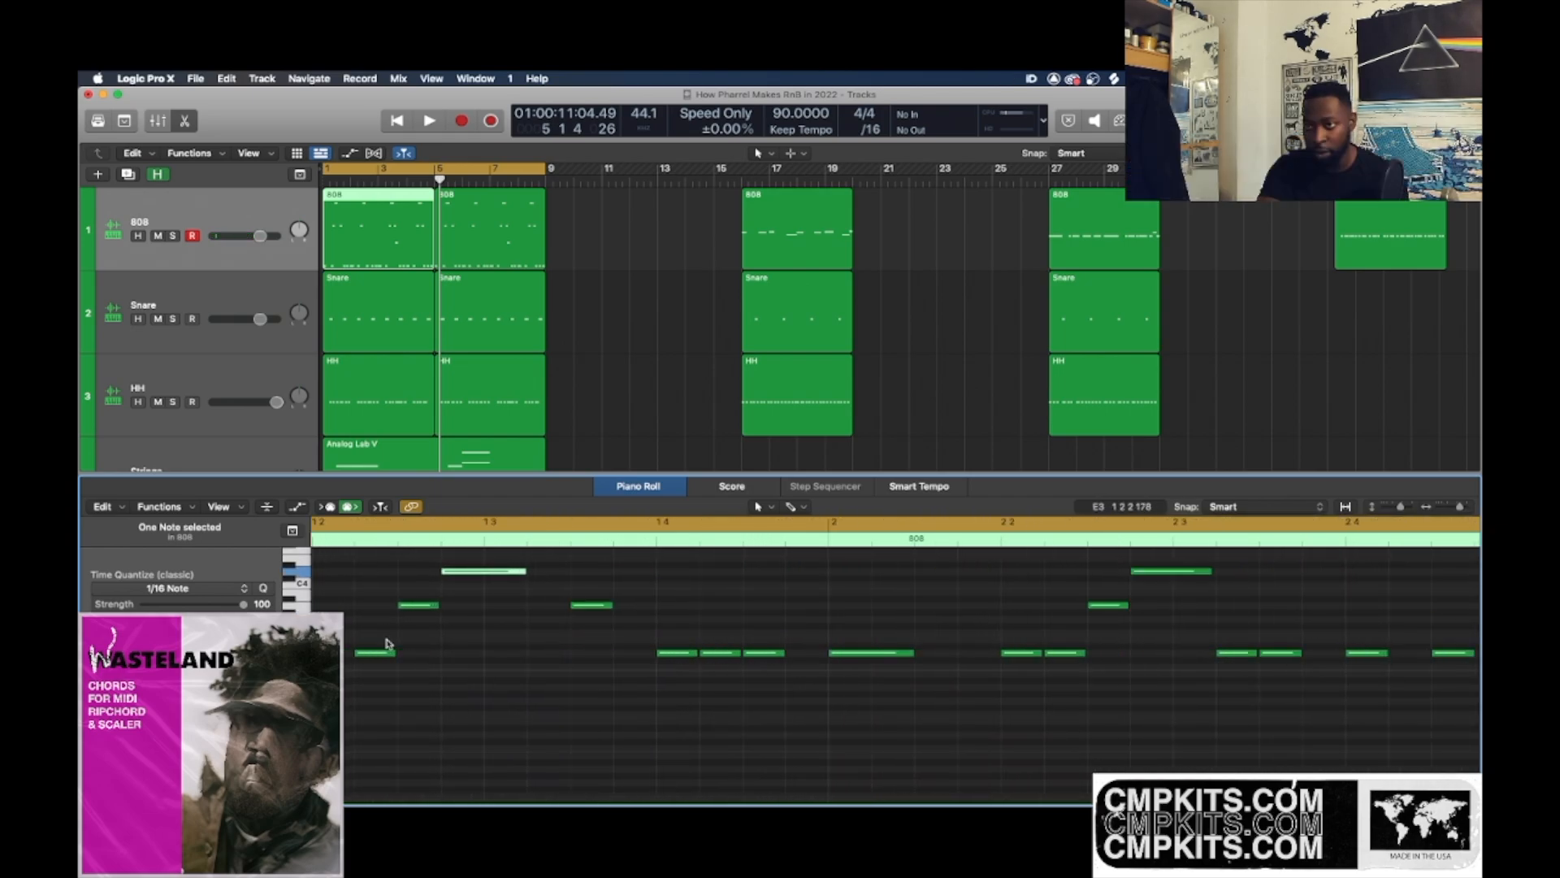
scroll(401, 643, right, 1)
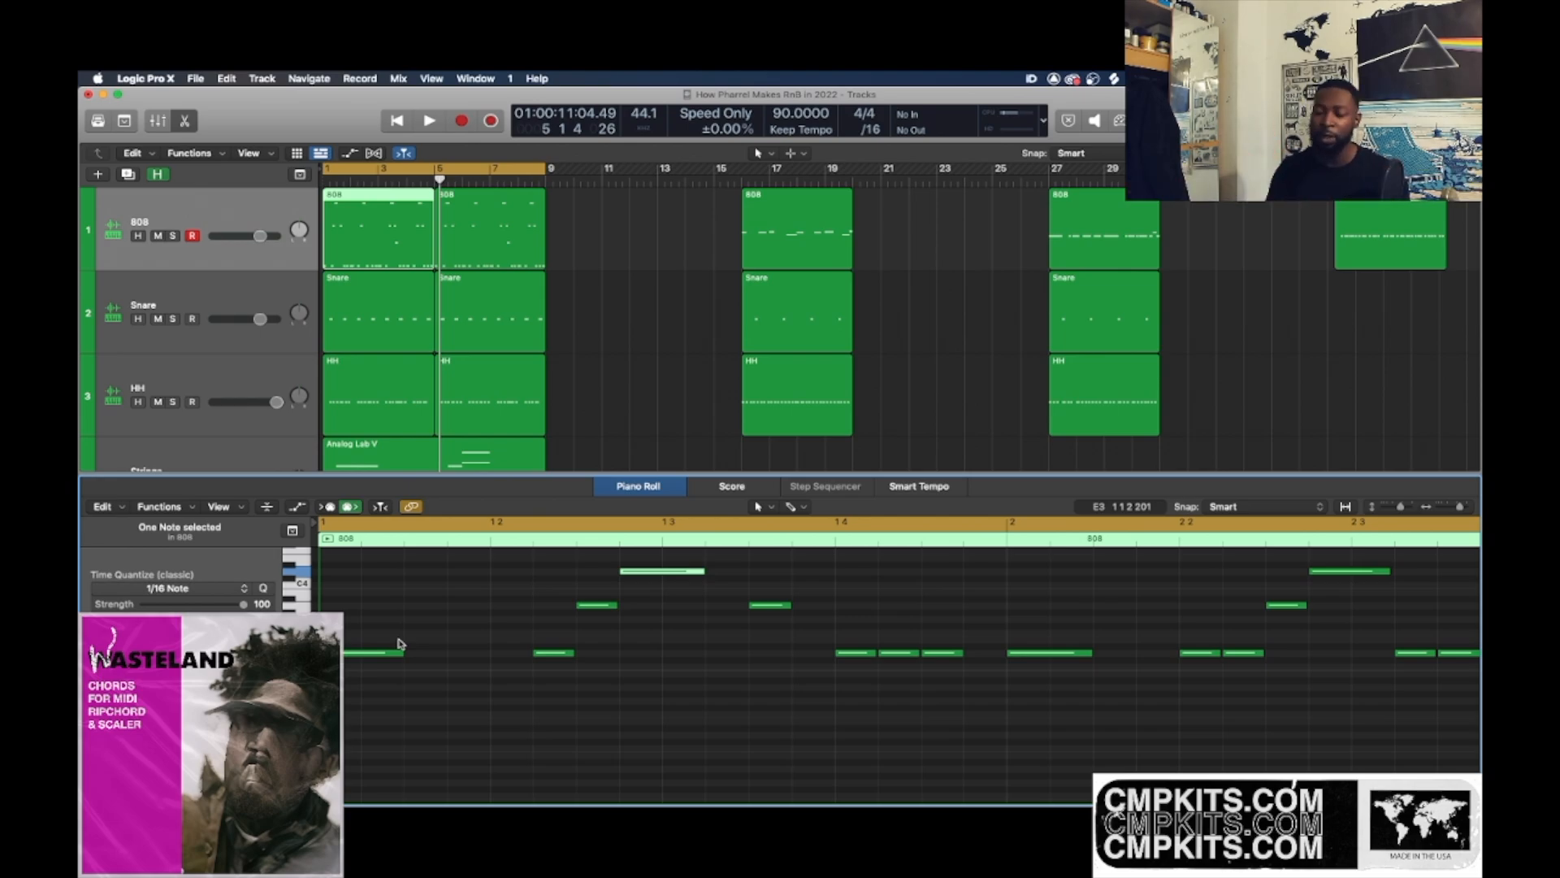
- Play the beat from the beginning while following the first 808 region's notes through bar 4, and stop playback
key(space)
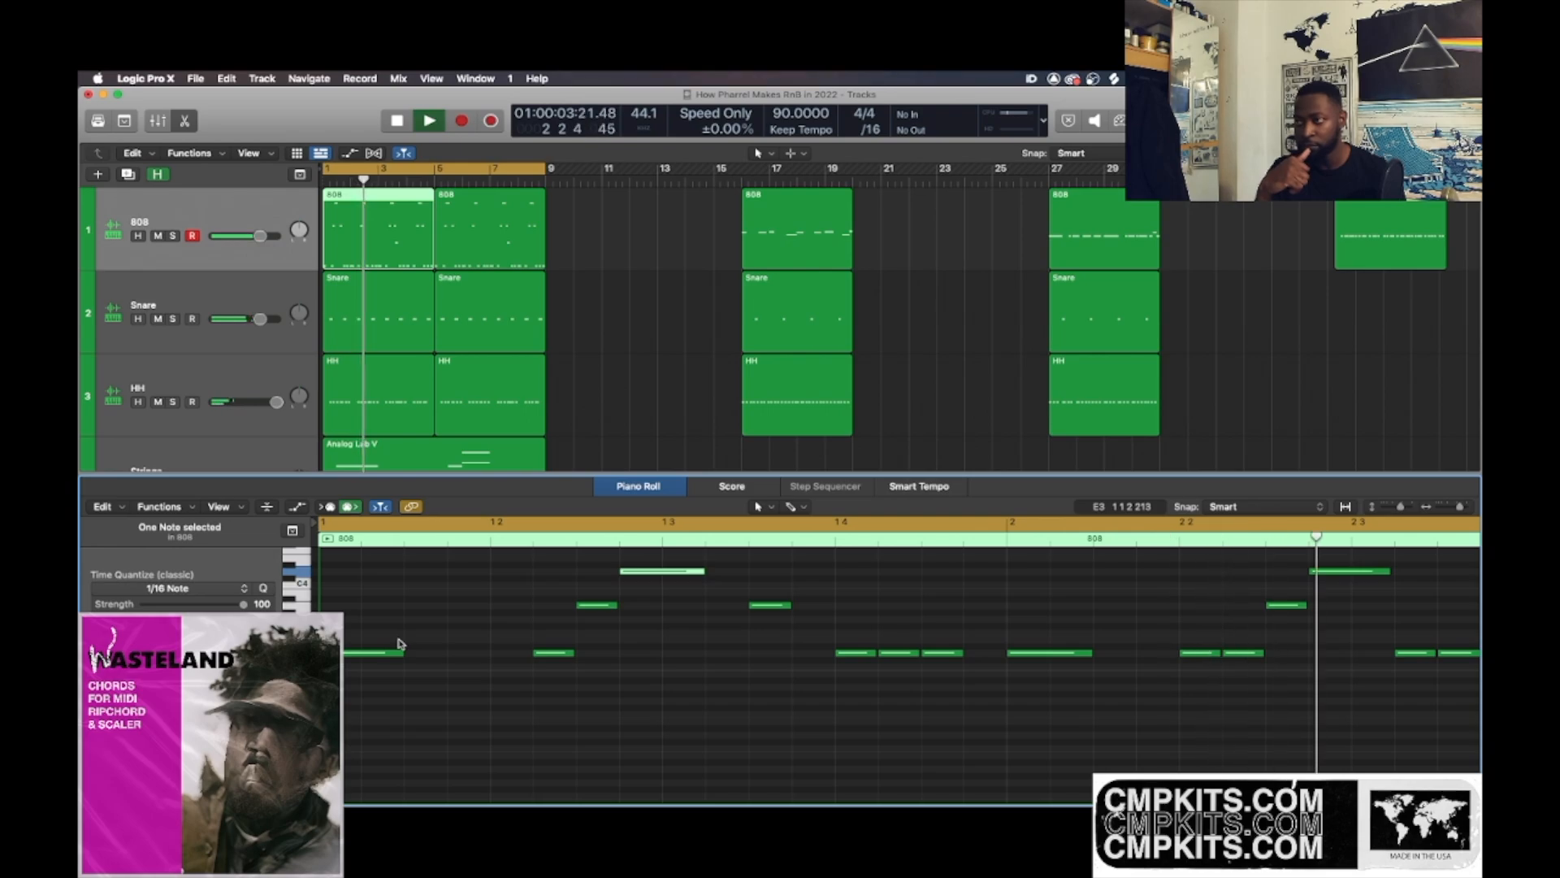
scroll(402, 646, up, 10)
scroll(490, 691, down, 10)
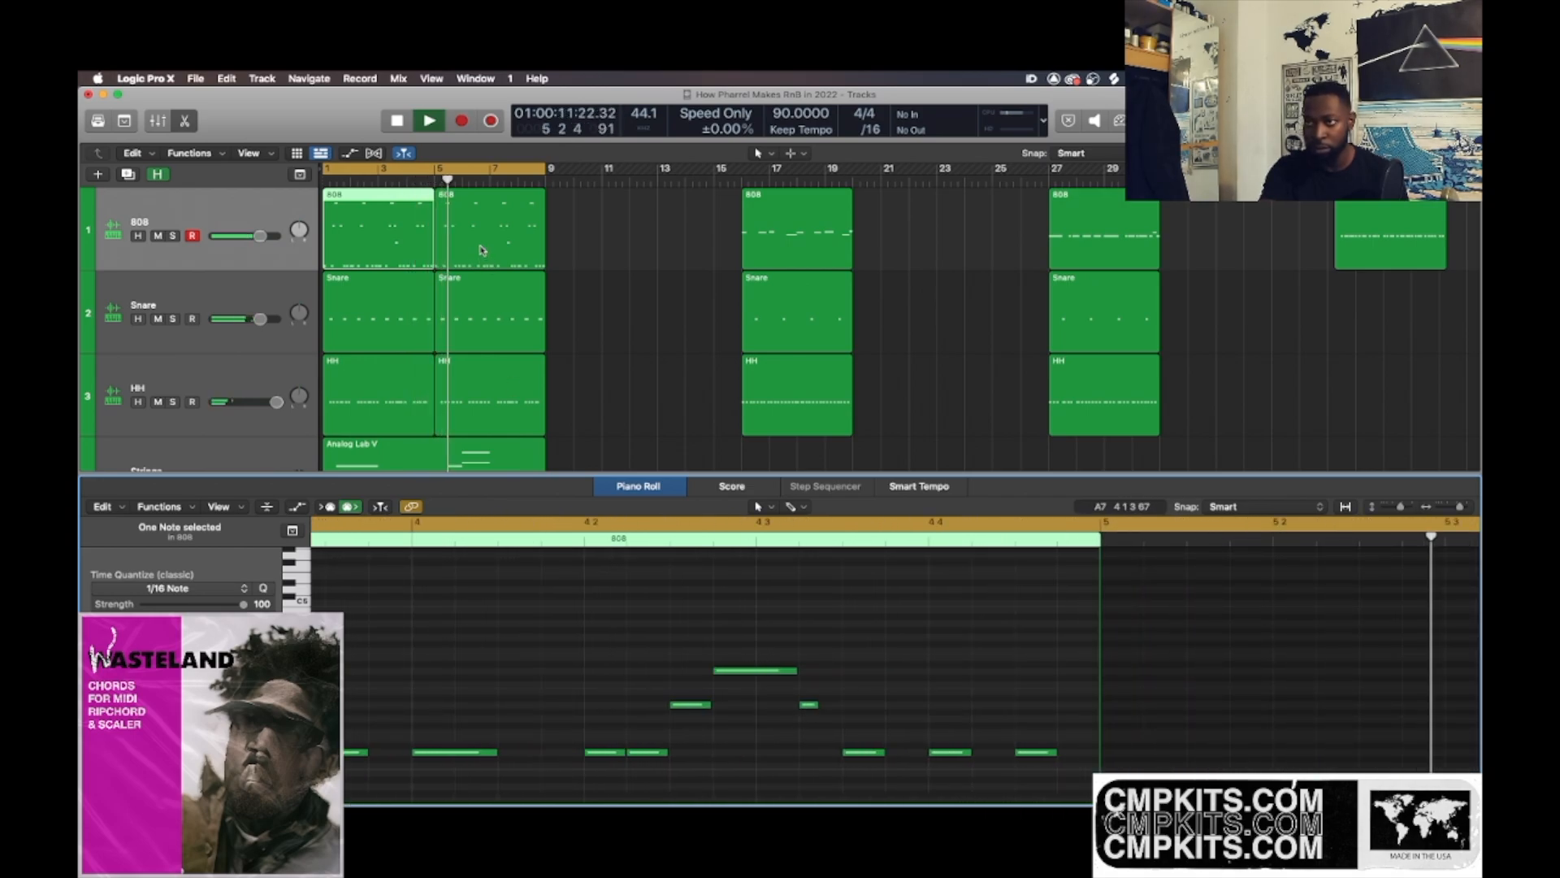
key(space)
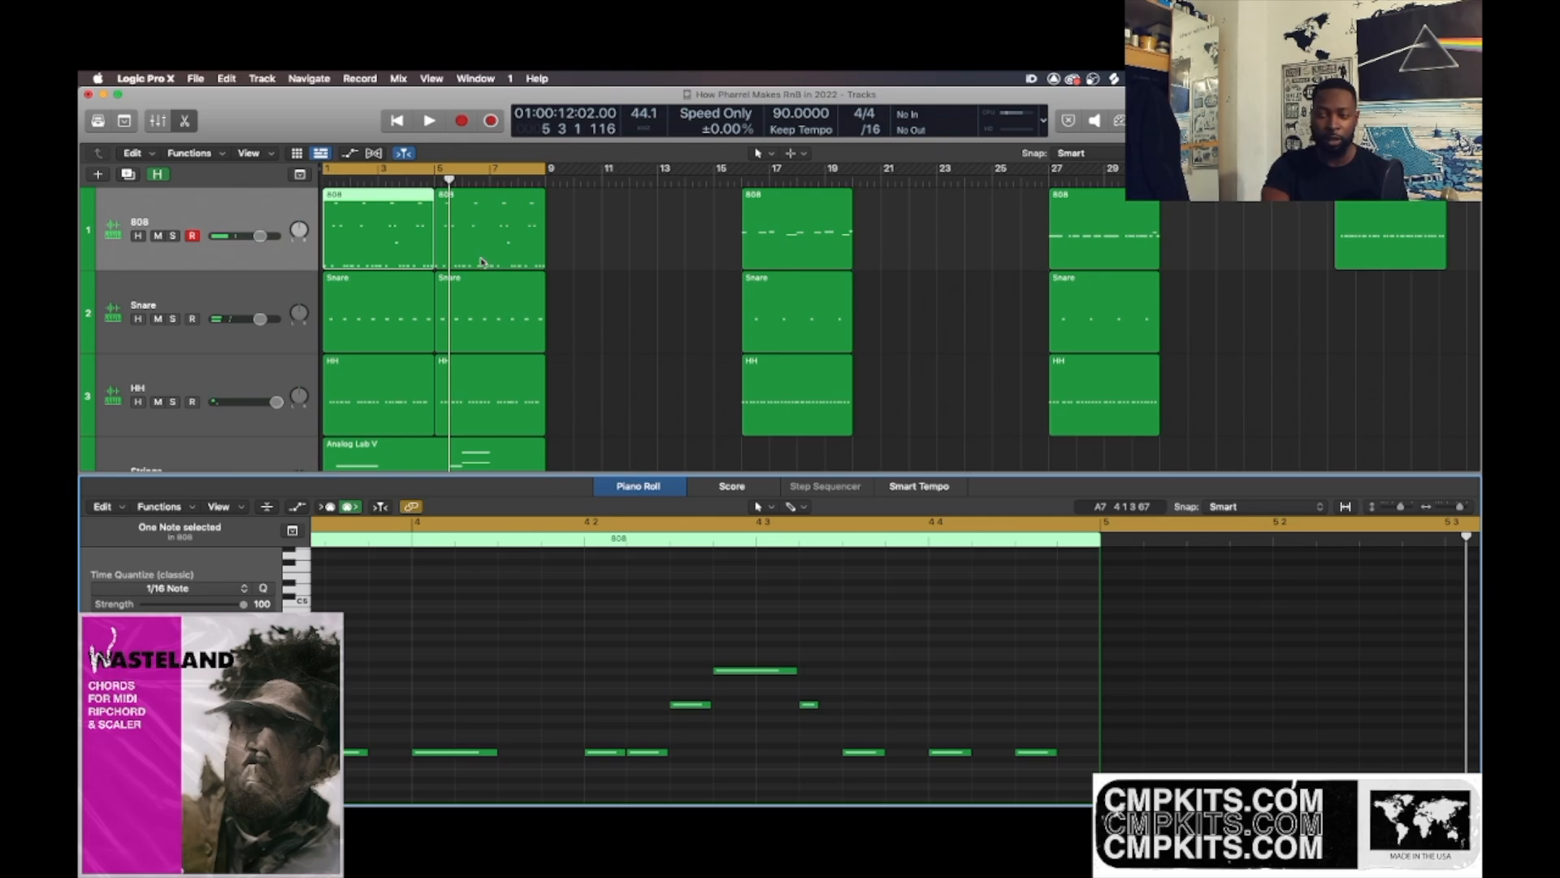
- Join the two 808 regions in bars 1 to 8 on the 808 track into one region
right_click(481, 261)
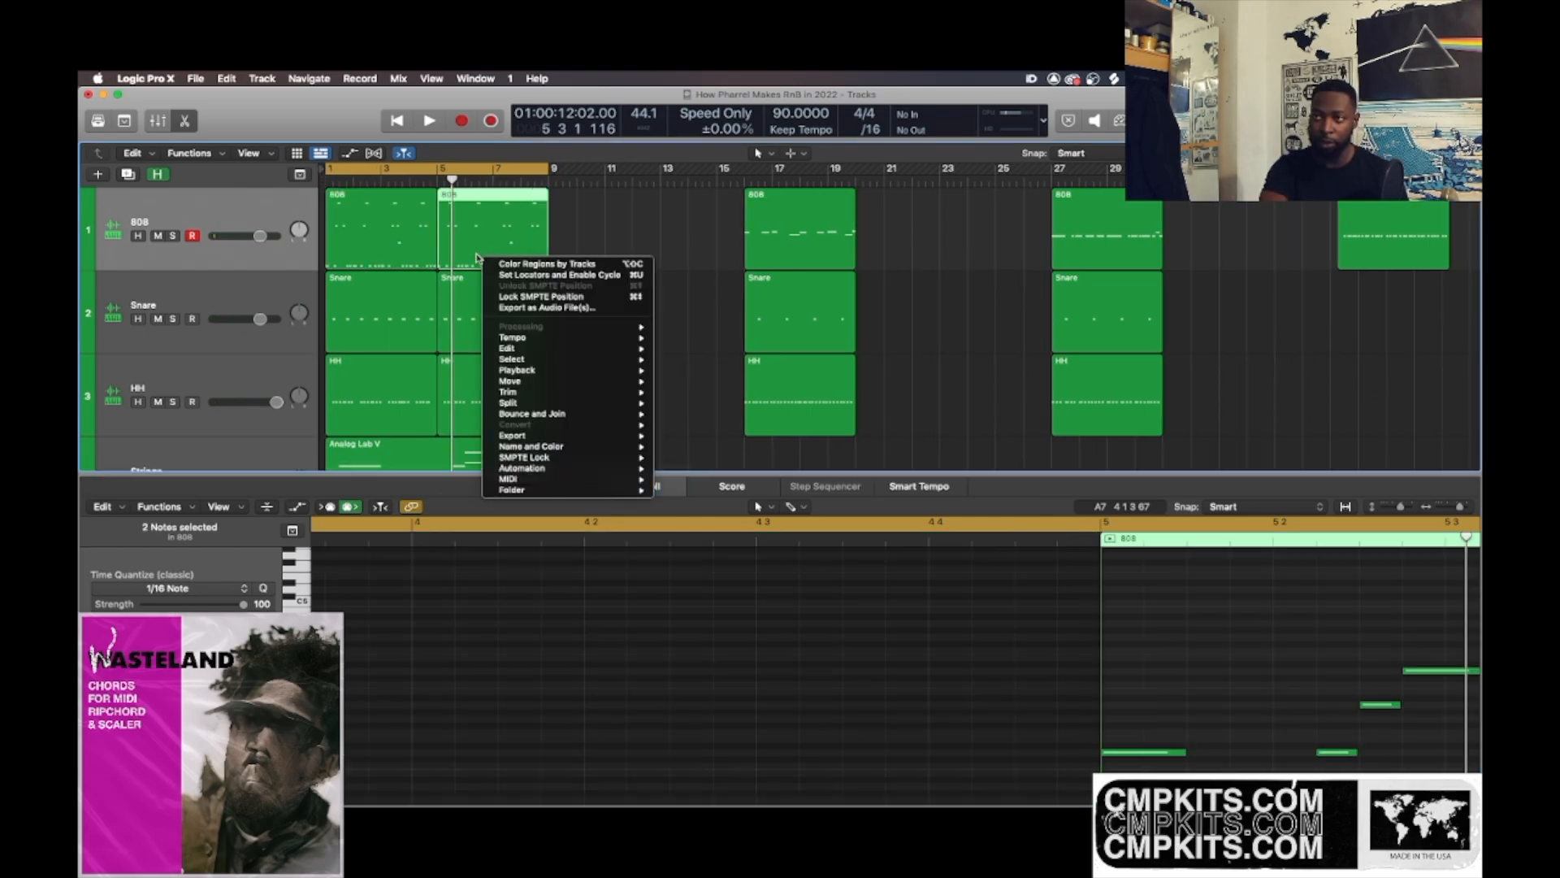
click(423, 237)
shift+click(393, 238)
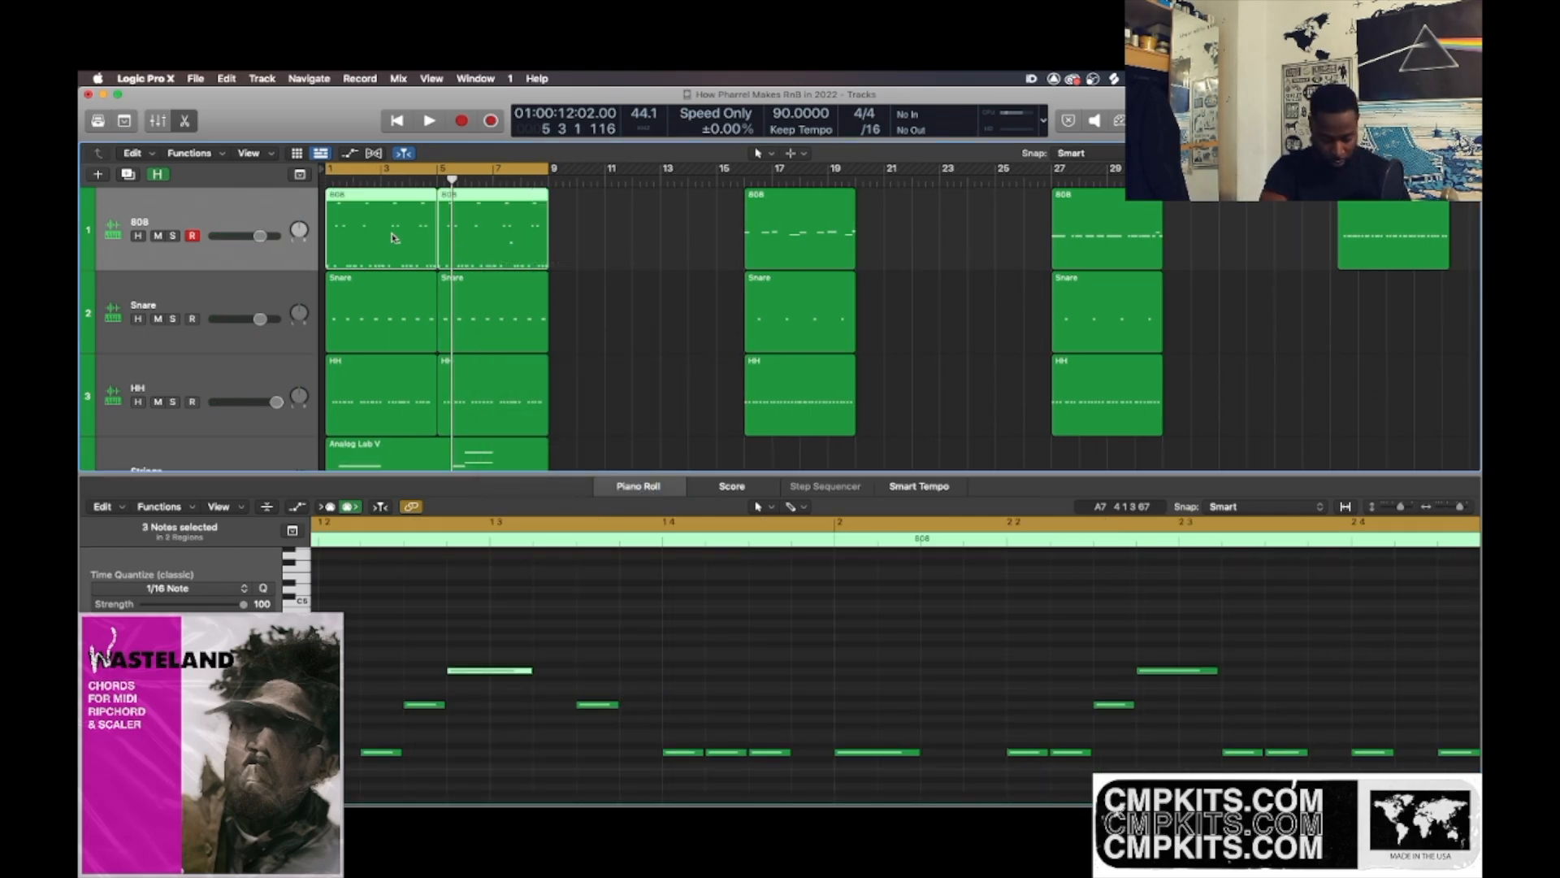
key(super+j)
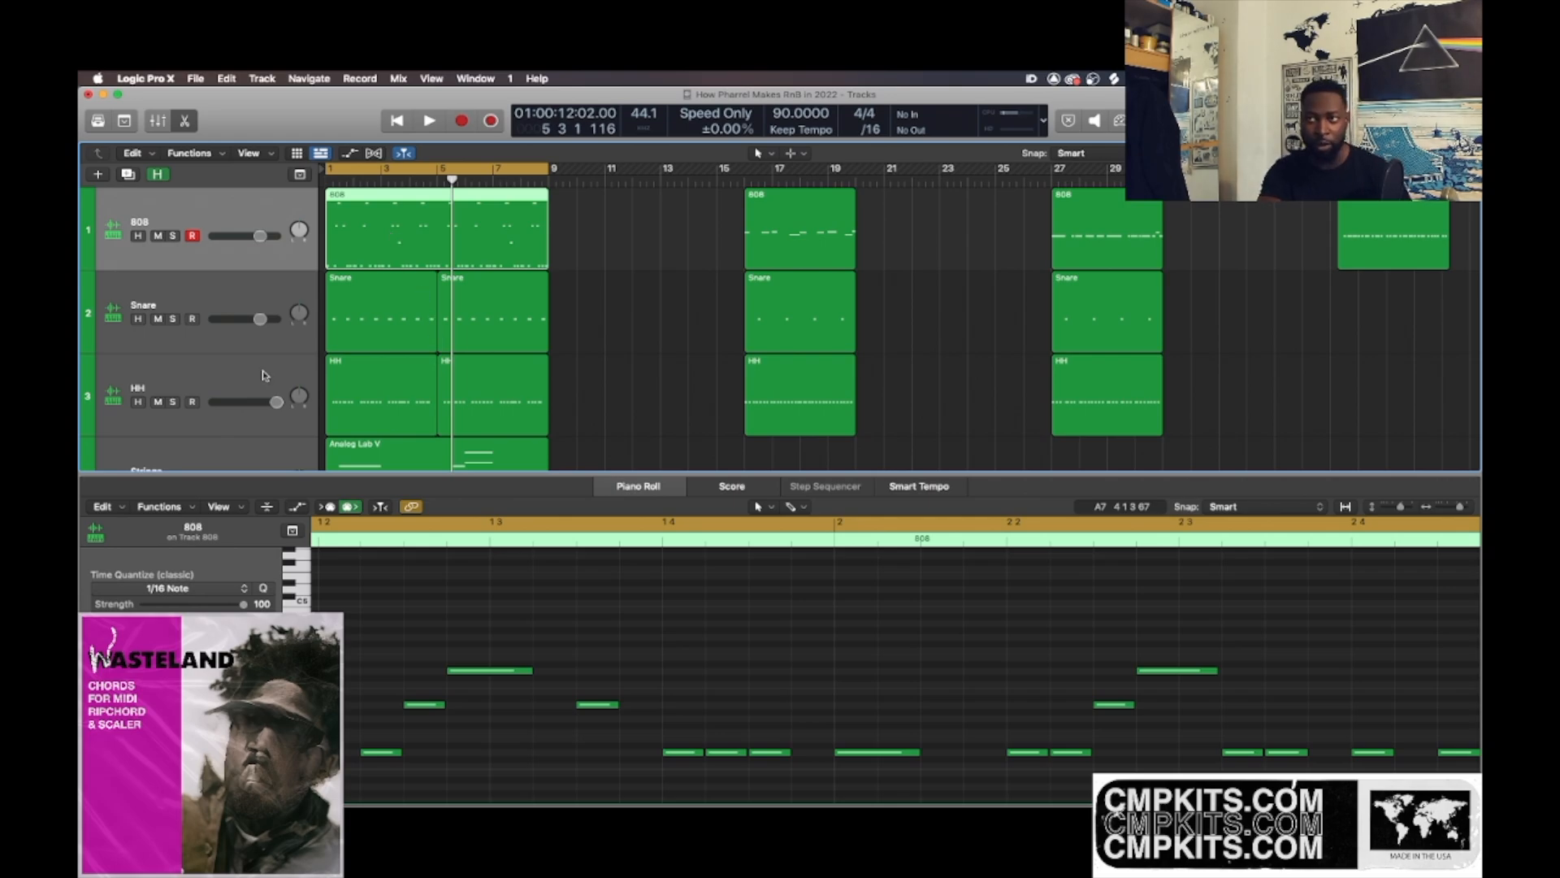
- Mute the Strings track, play the 808, snare and hi-hat parts from the beginning, and stop playback
scroll(325, 373, down, 2)
click(157, 447)
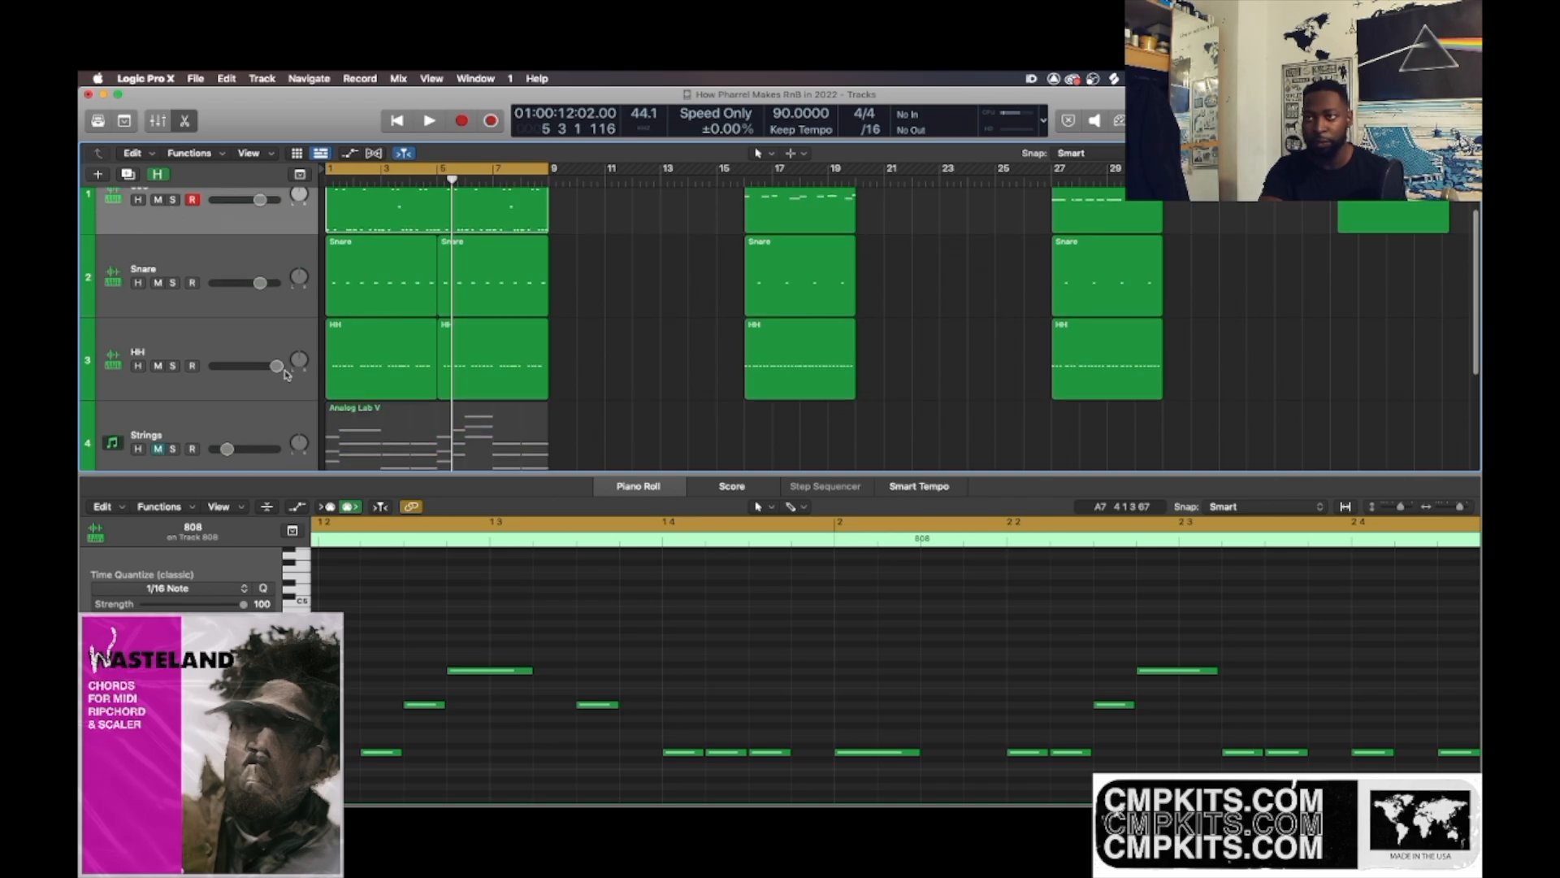
key(Return)
key(space)
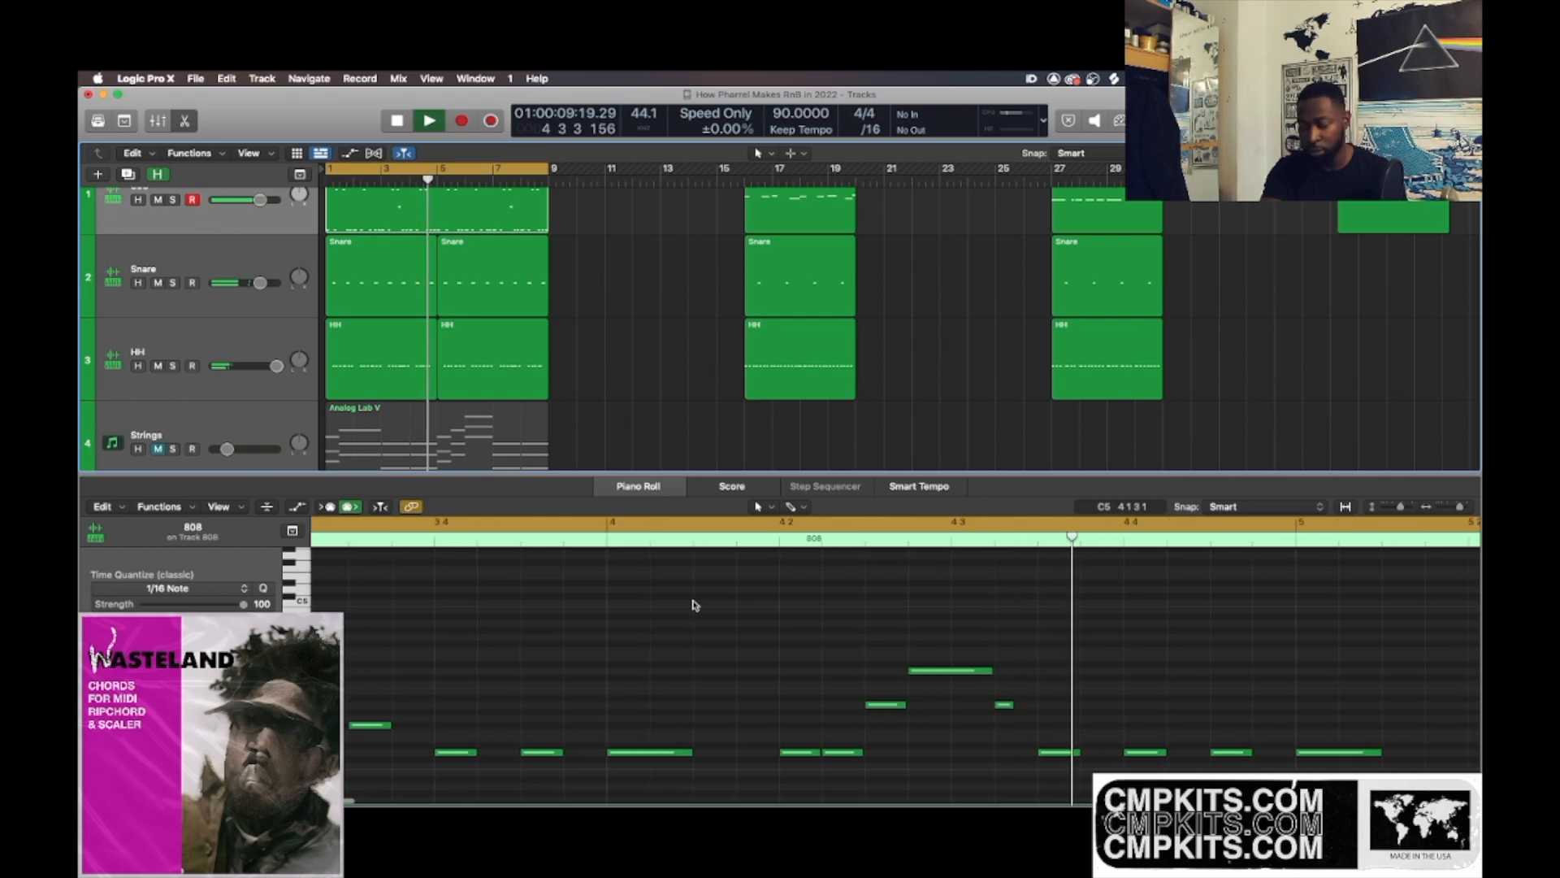
key(space)
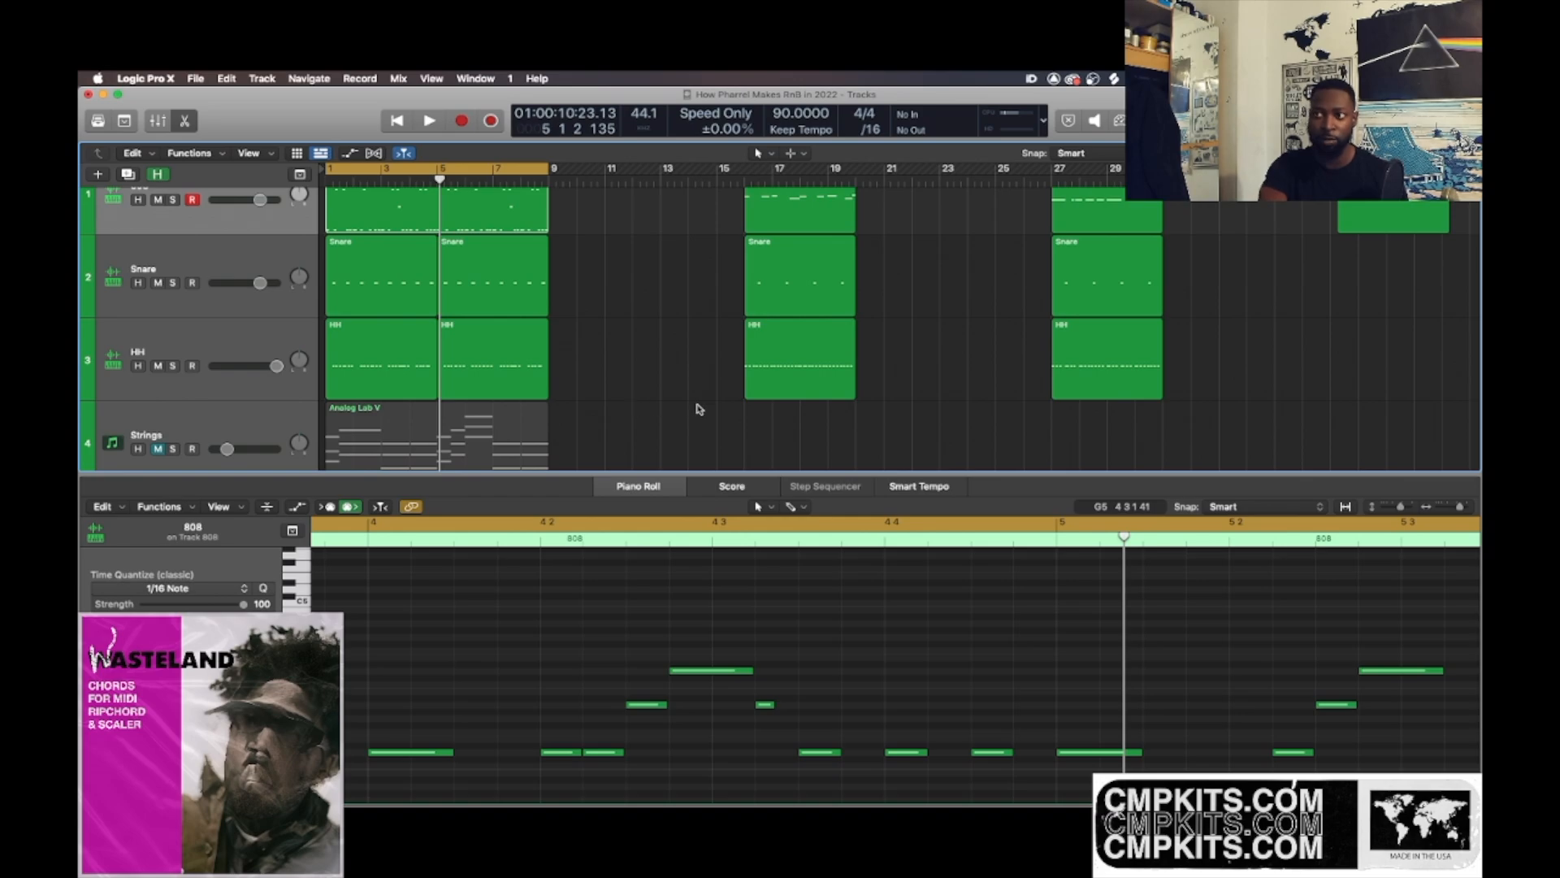
- Select the Keys track, play the snare and hi-hat regions in bars 17 to 20, and stop playback
scroll(832, 402, down, 2)
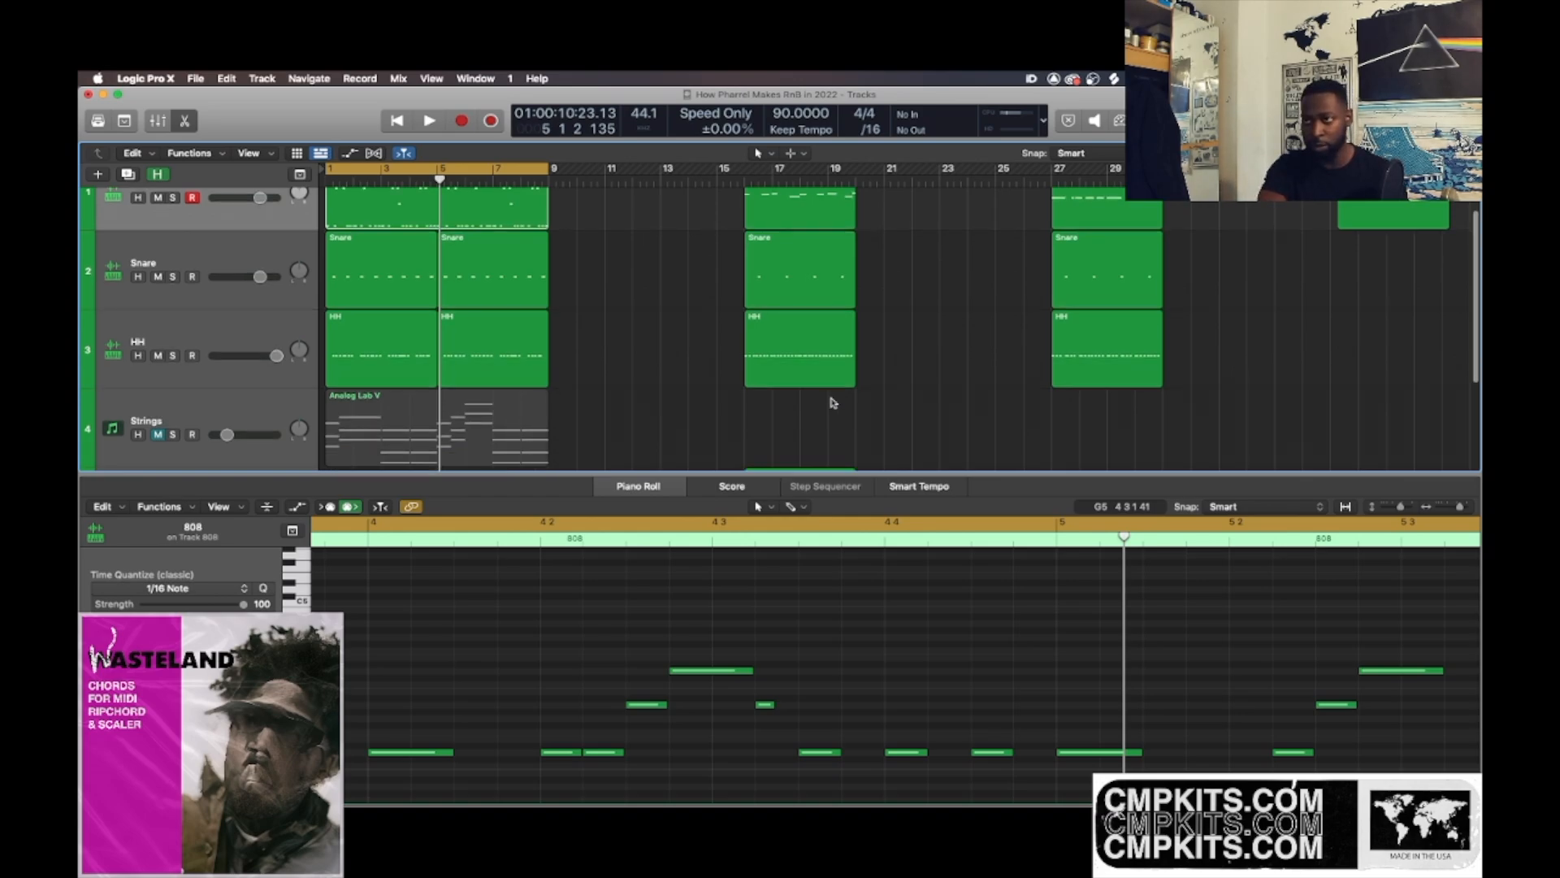
scroll(847, 405, down, 3)
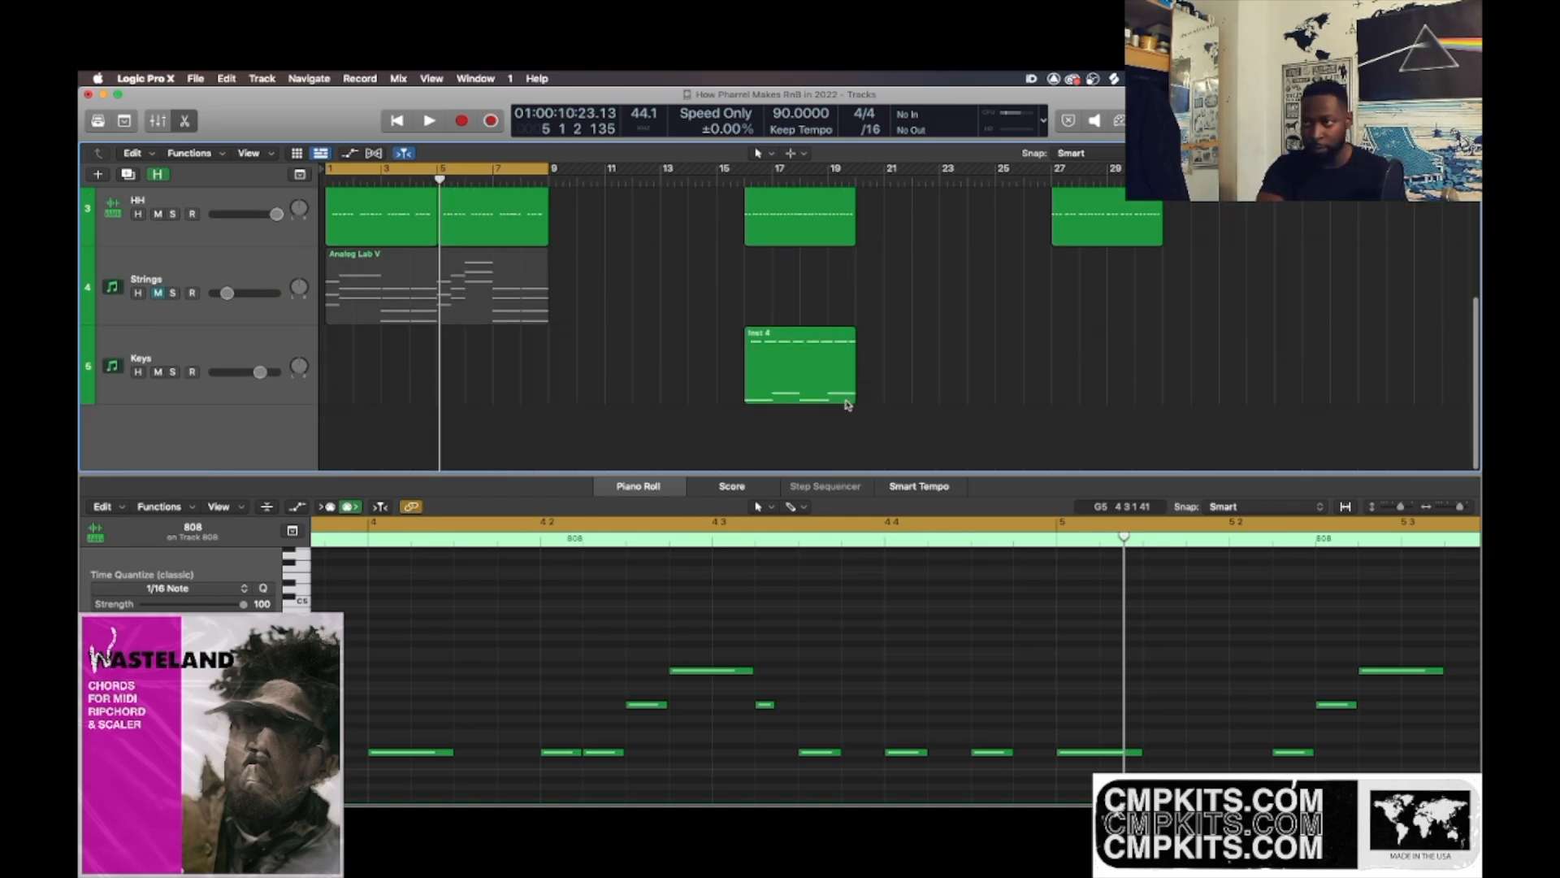
click(254, 363)
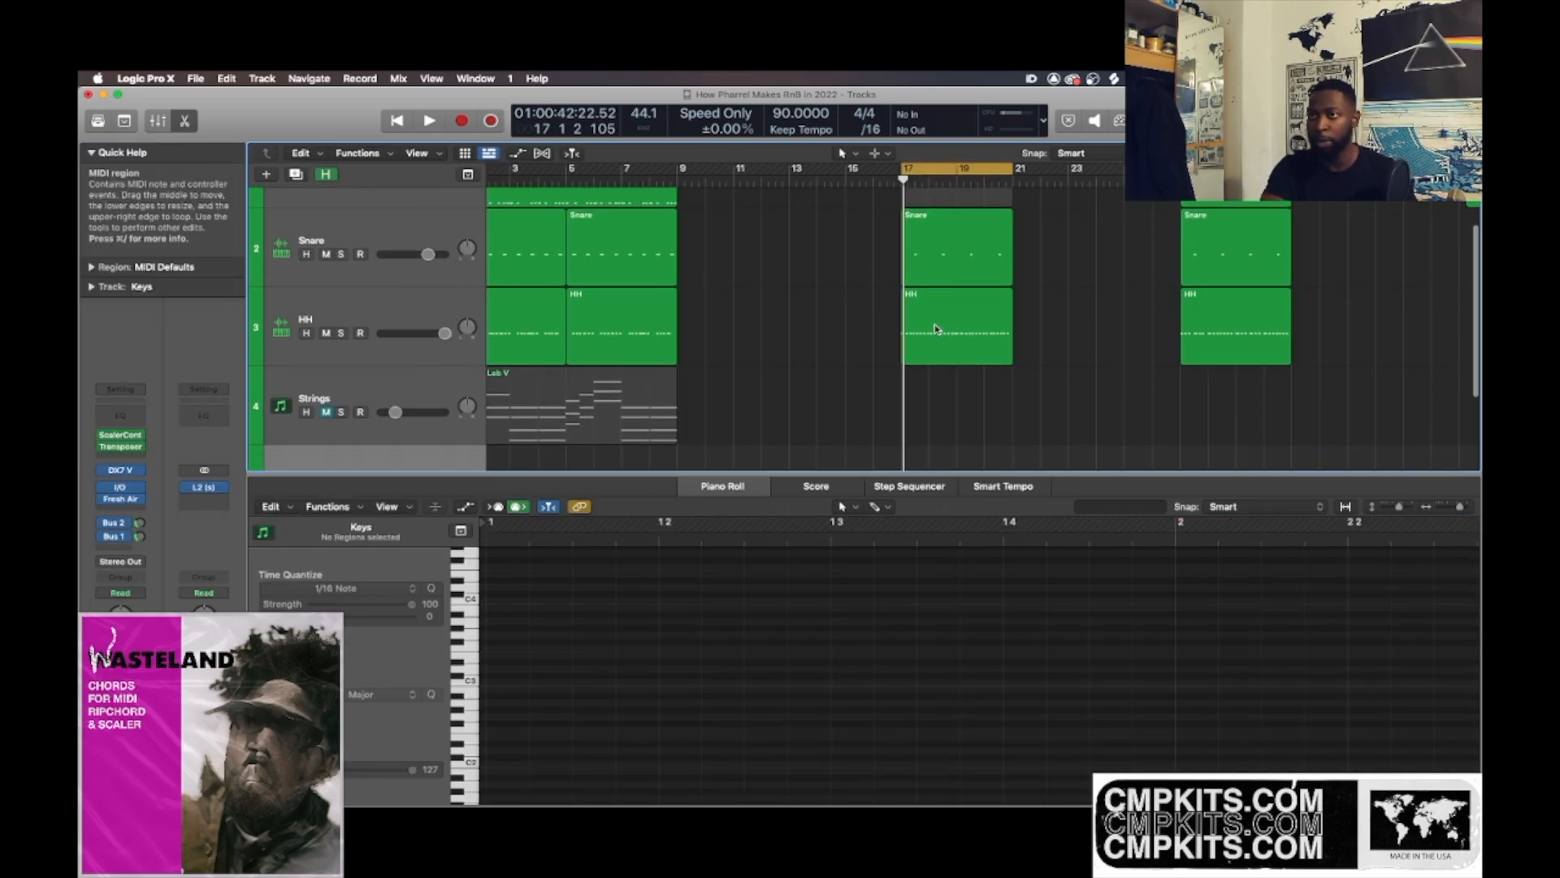
scroll(934, 329, up, 1)
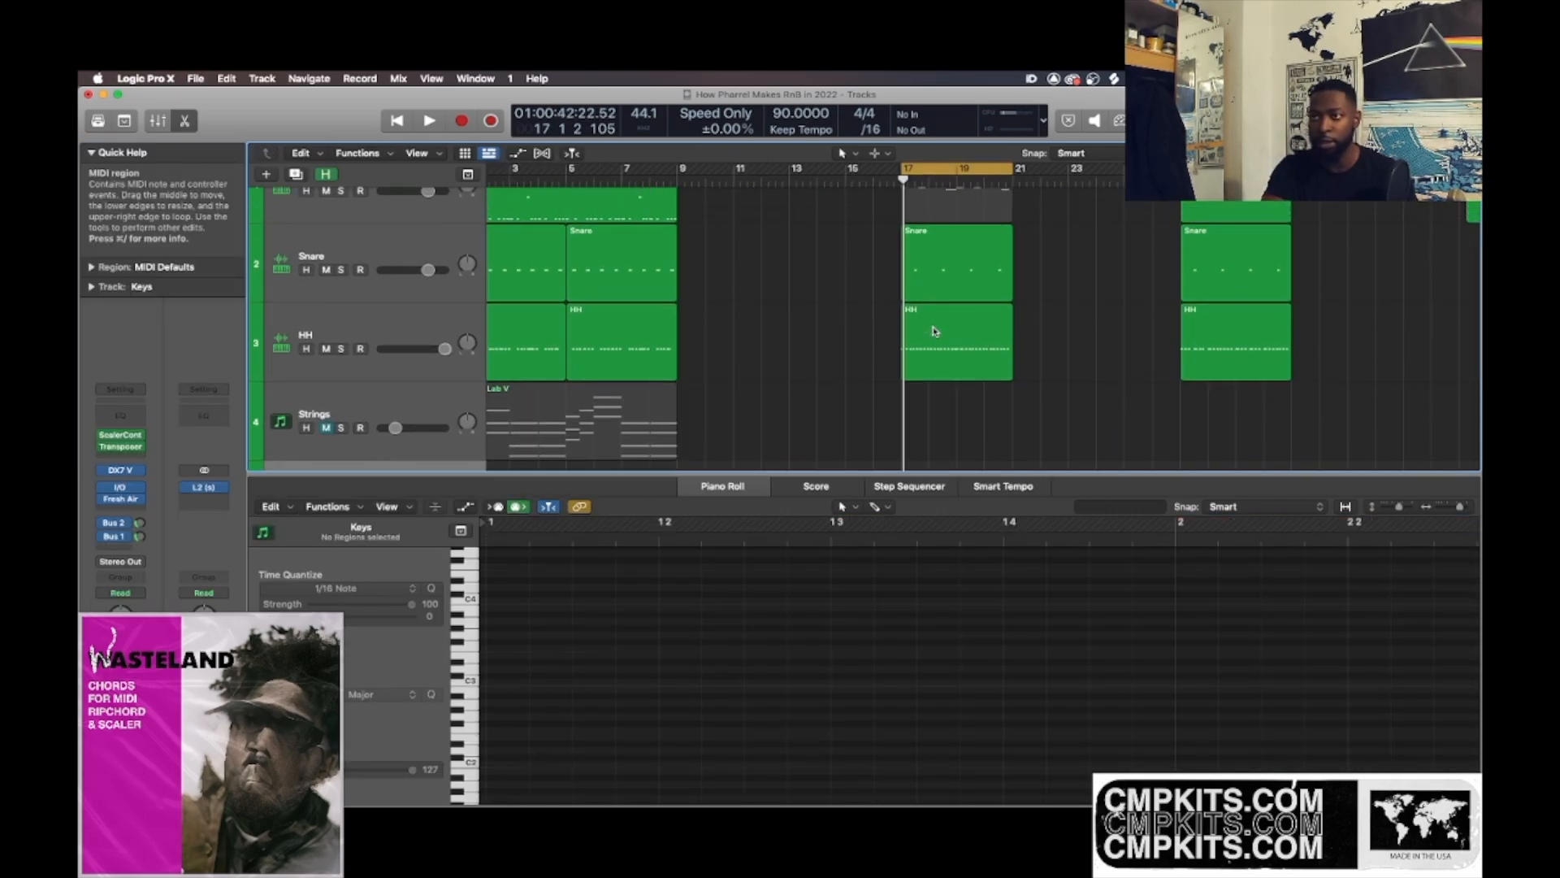
key(space)
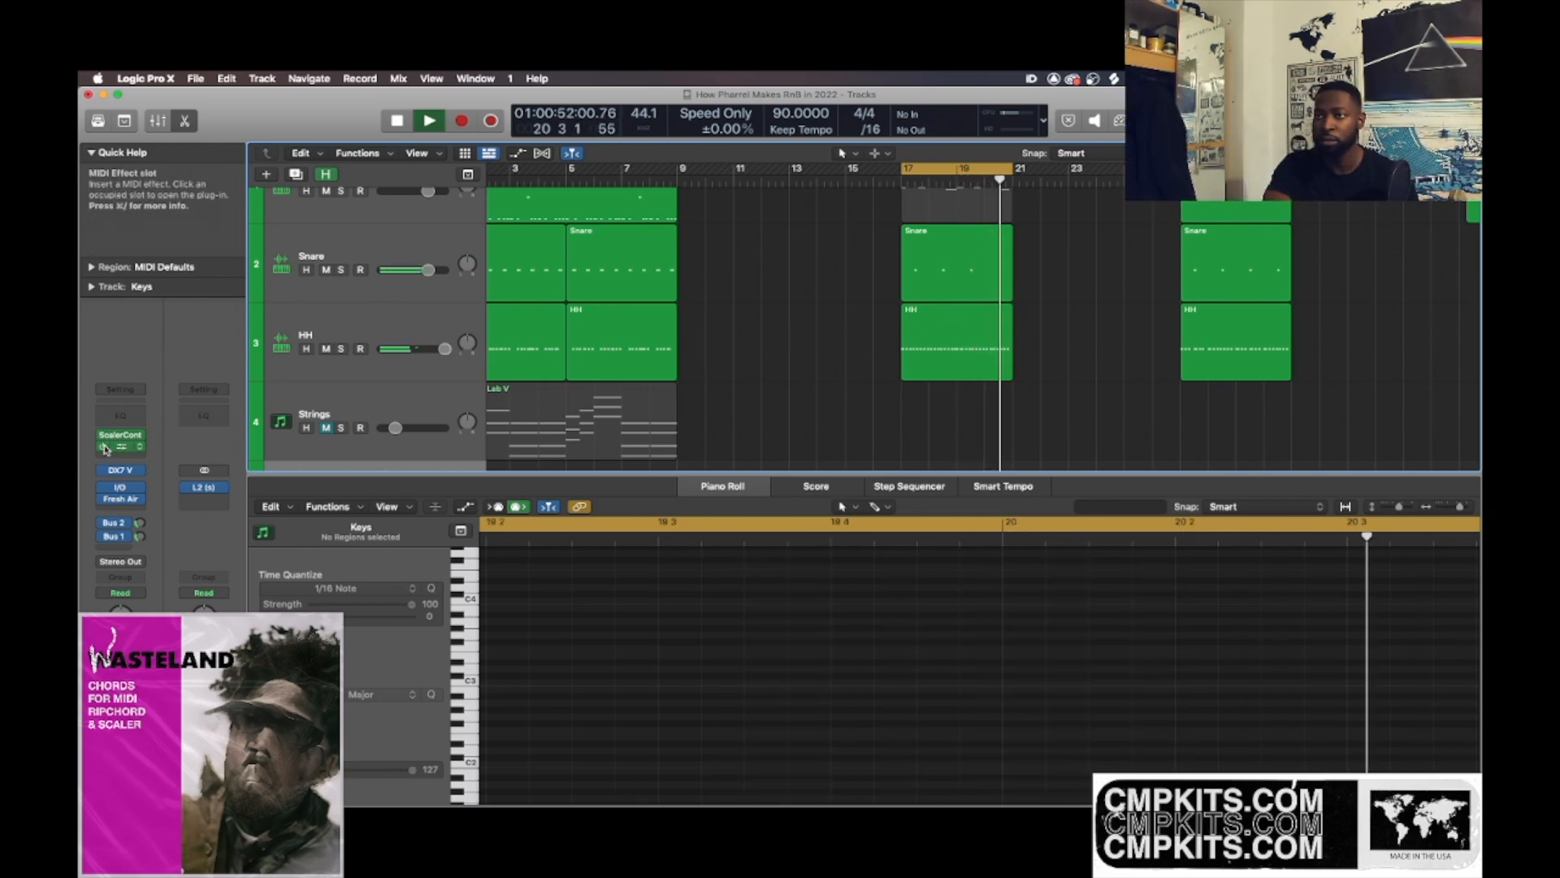
key(space)
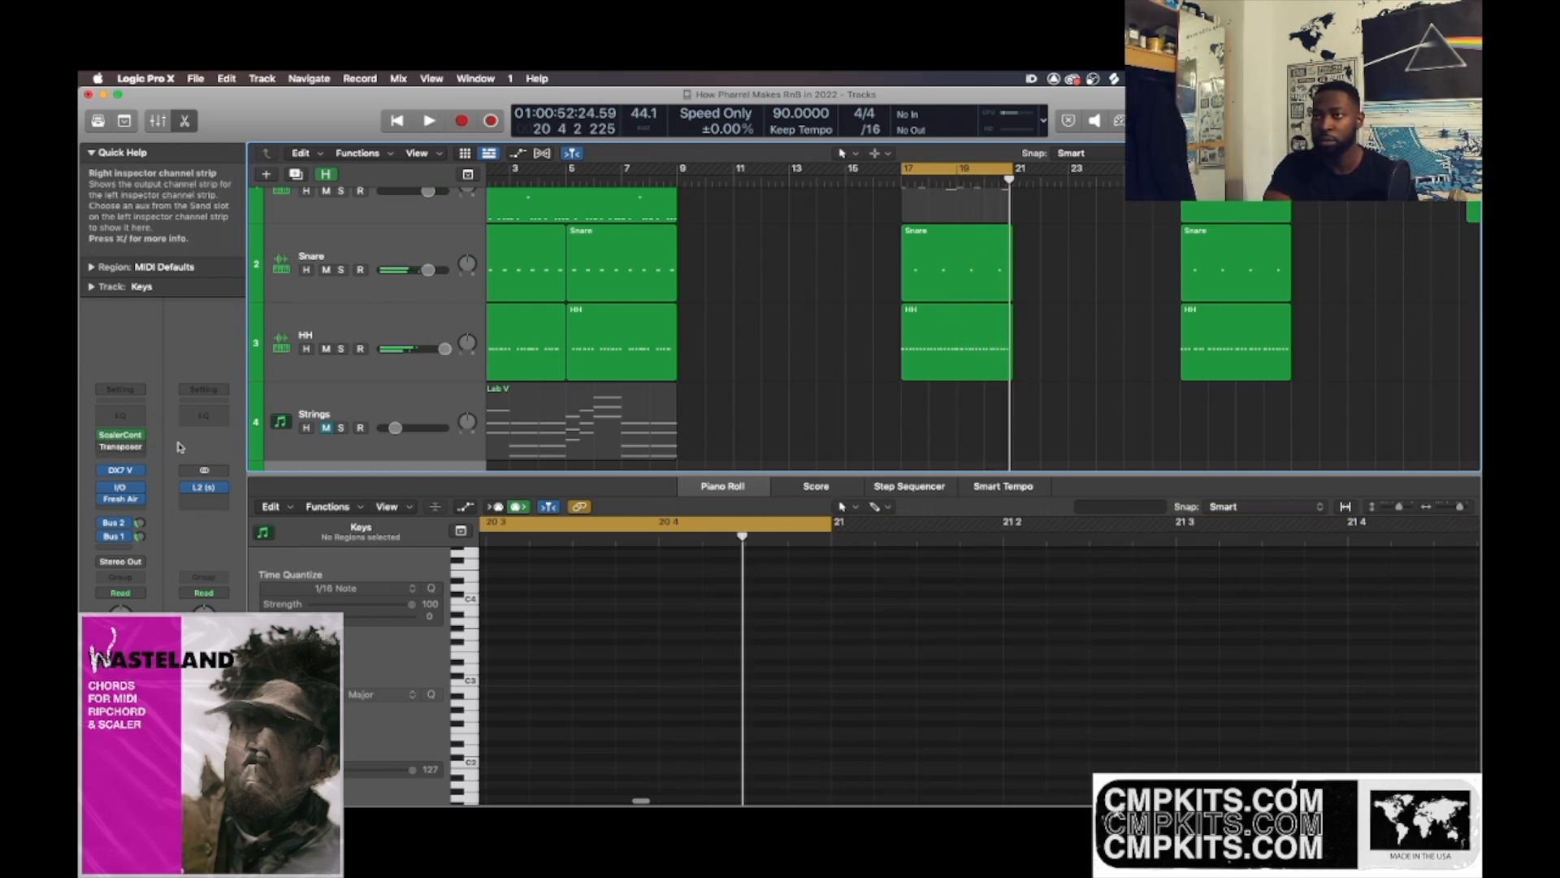
- Open the Keys track's ScalerControl plug-in, examine the chord sets in the Wasteland folder and the Price of Fame 2 chords, and close it
click(123, 437)
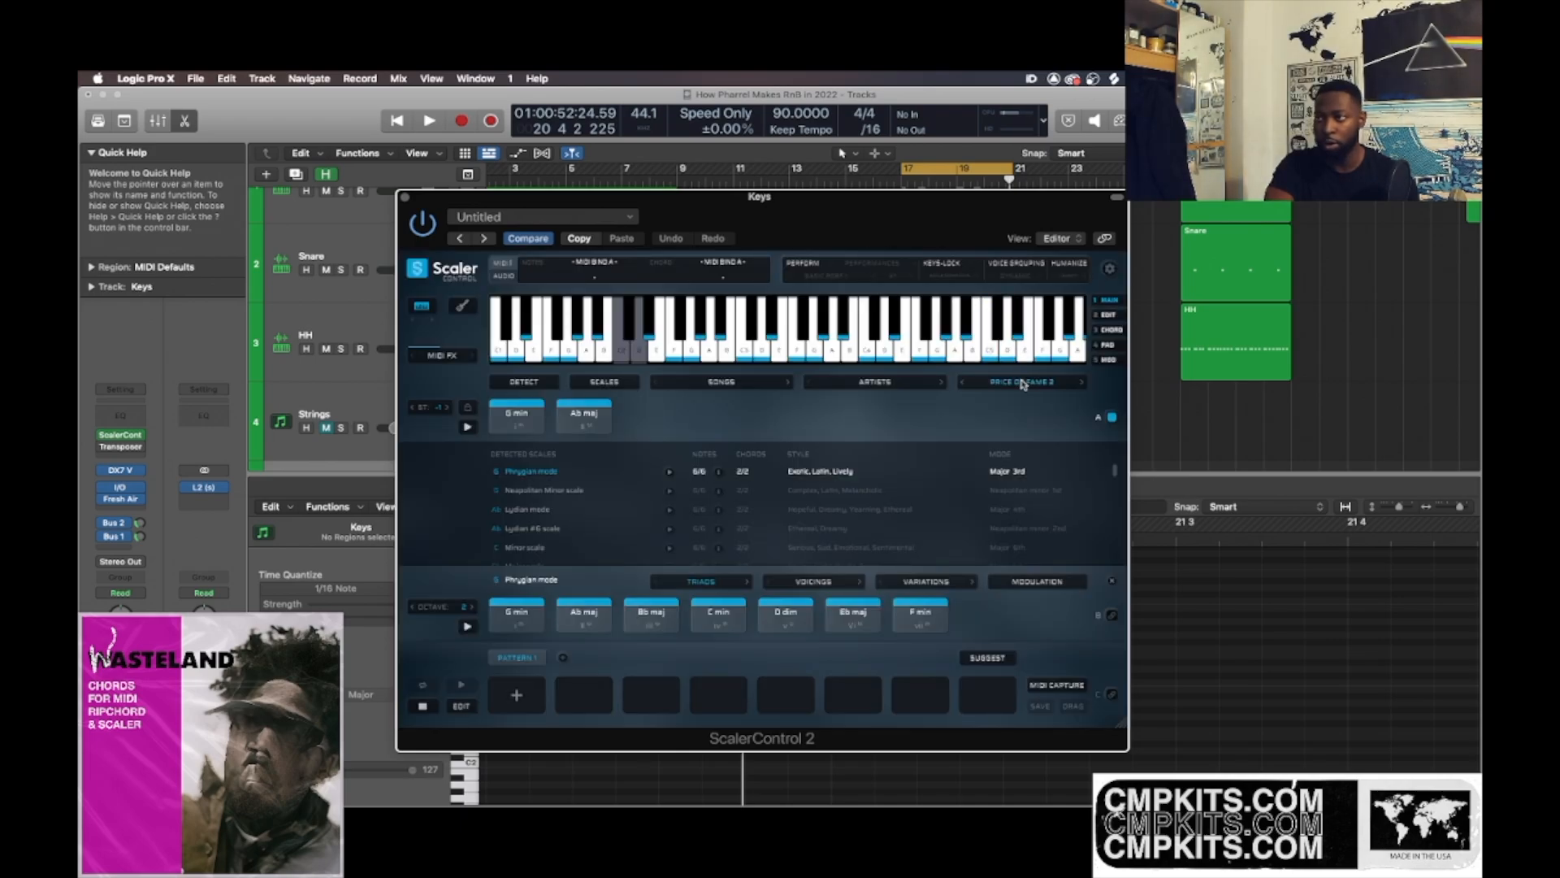
click(1022, 384)
mouse_move(1037, 785)
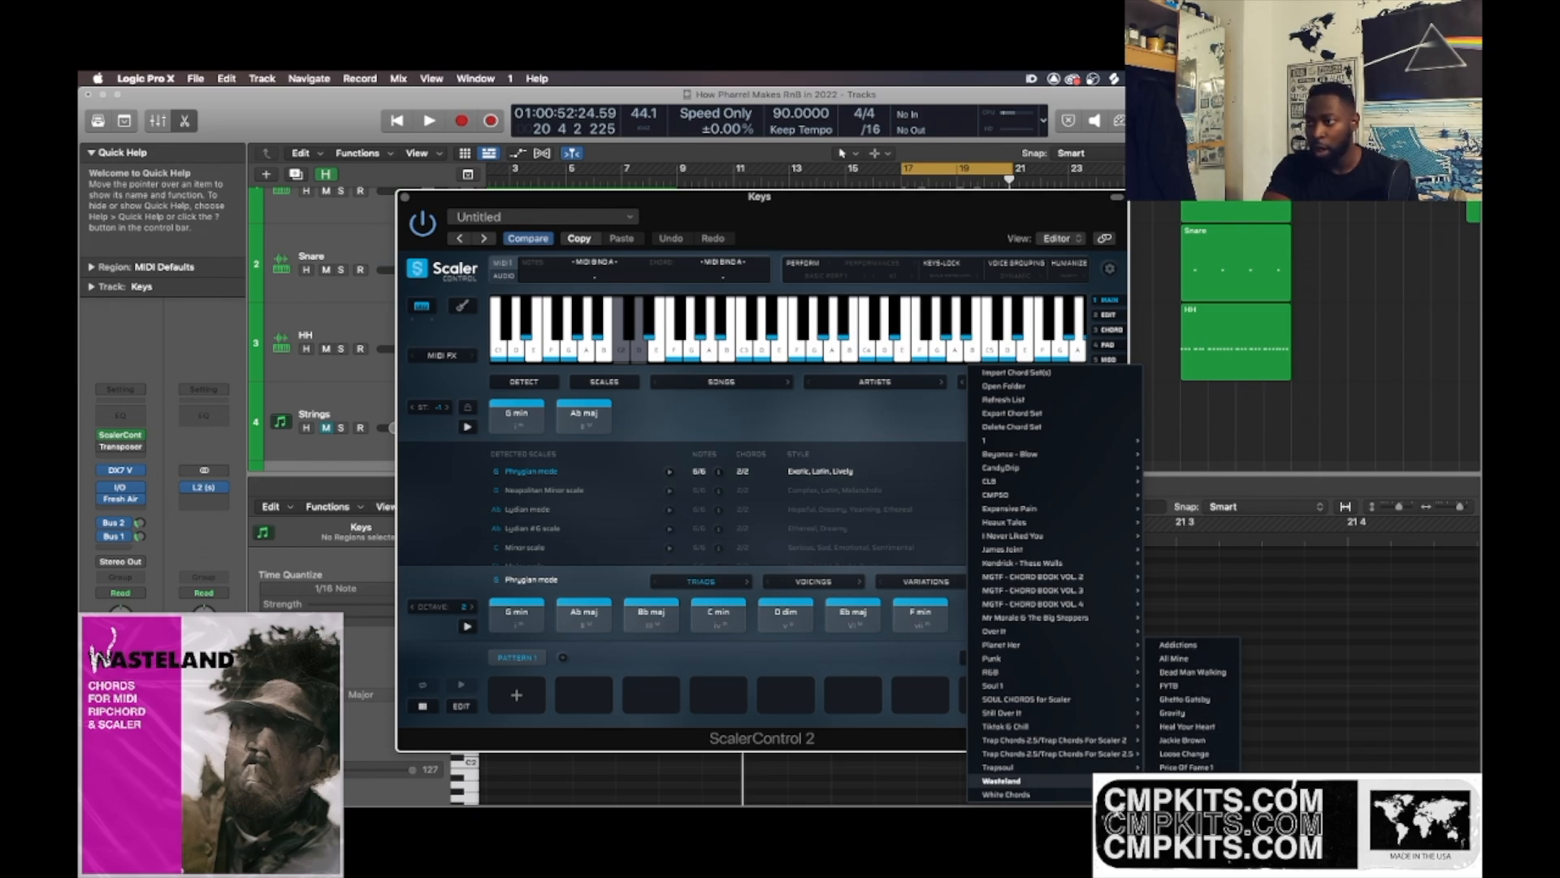
click(857, 507)
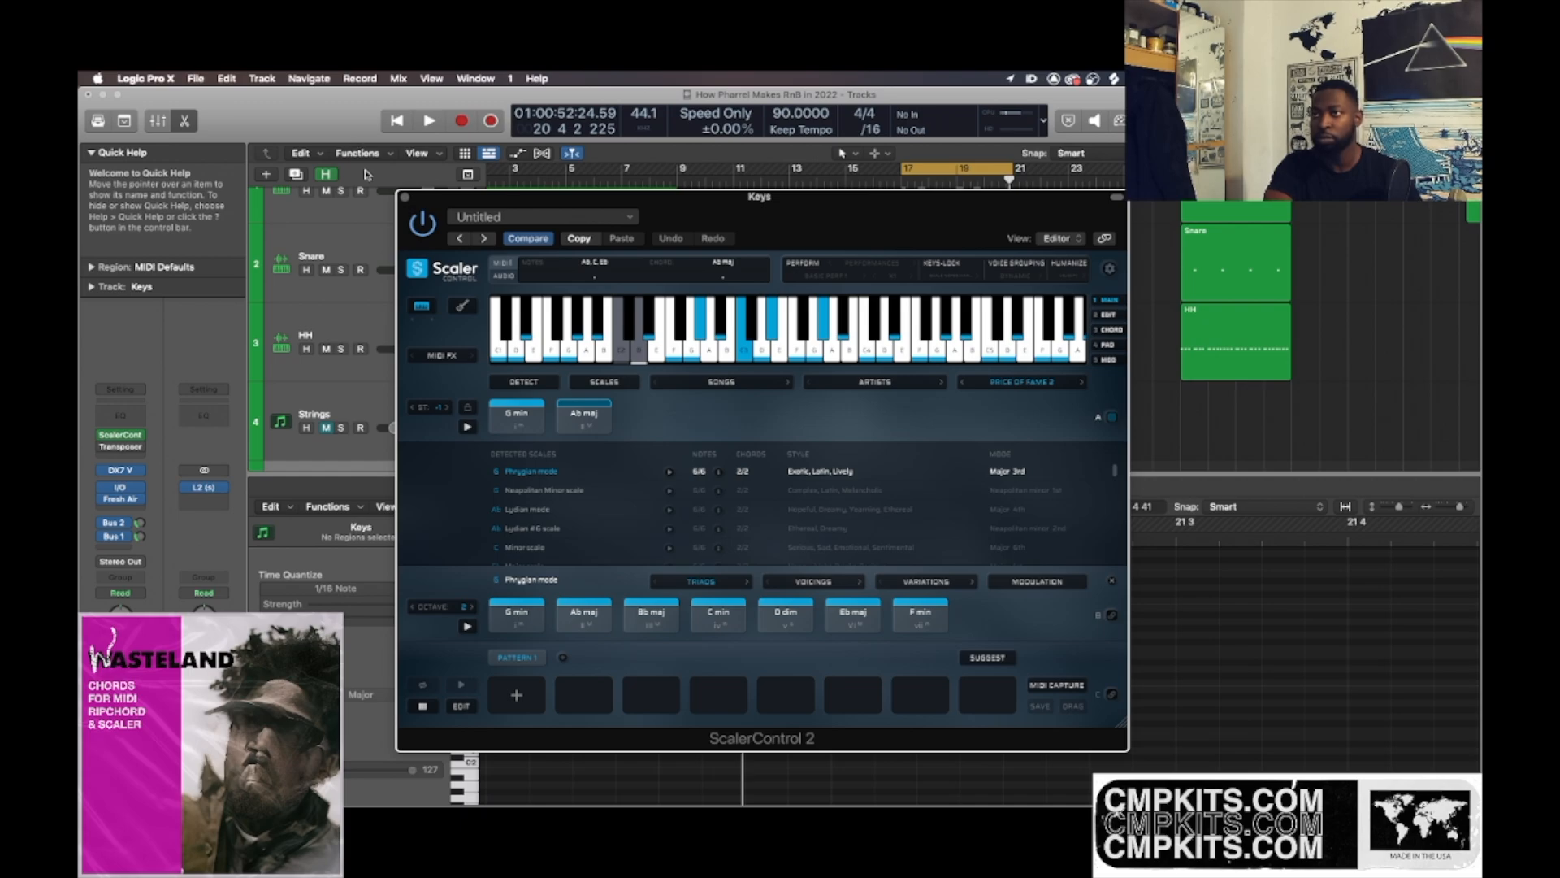
click(404, 199)
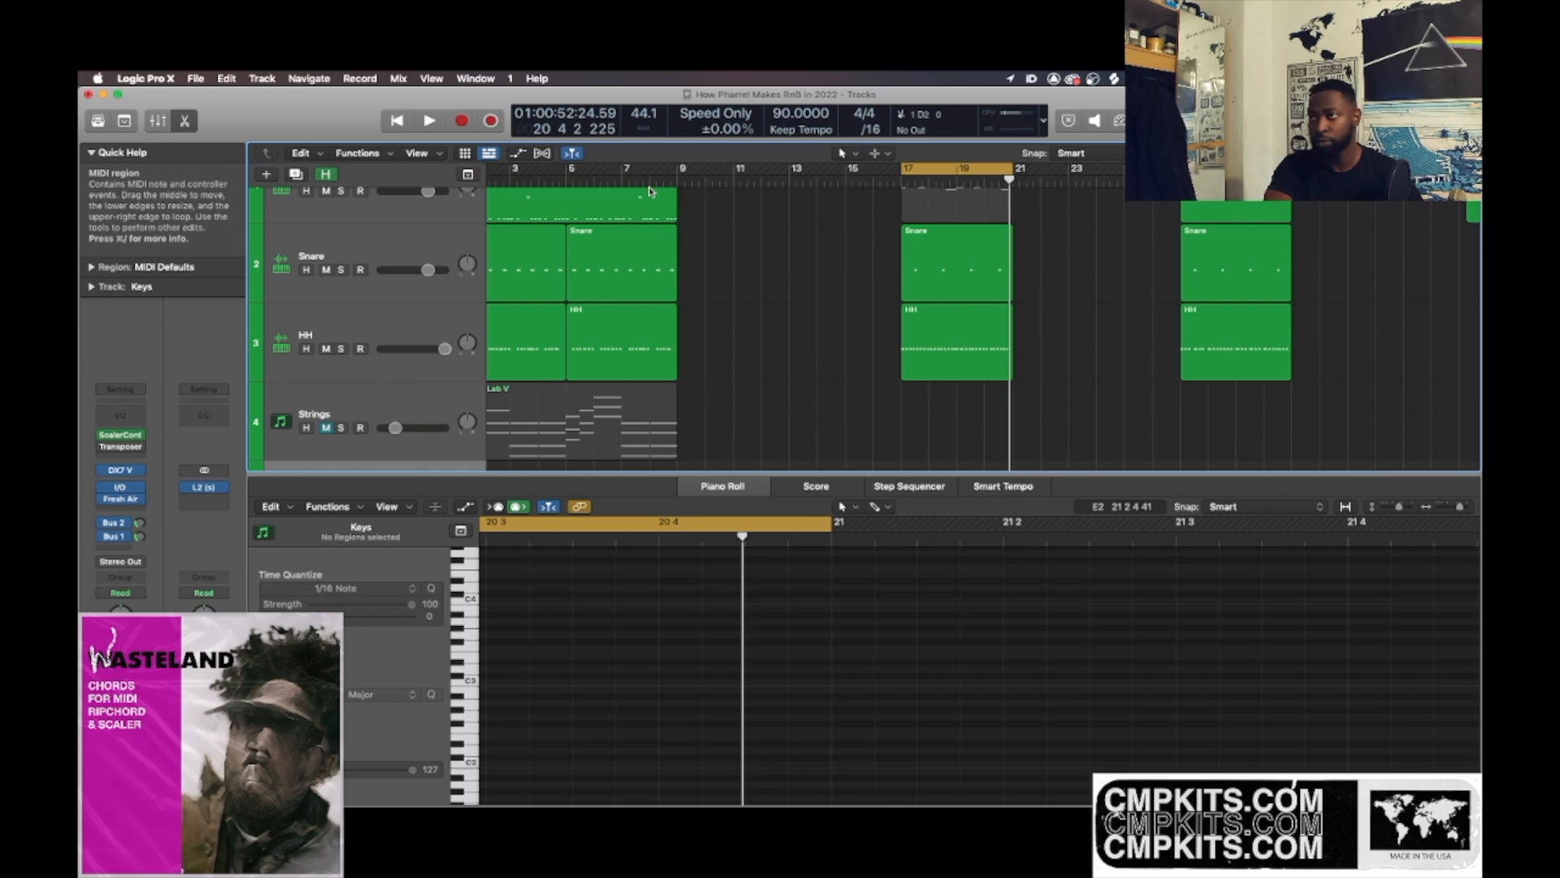
- Record two sustained low notes on the Keys track from bar 17 through bar 18
click(900, 182)
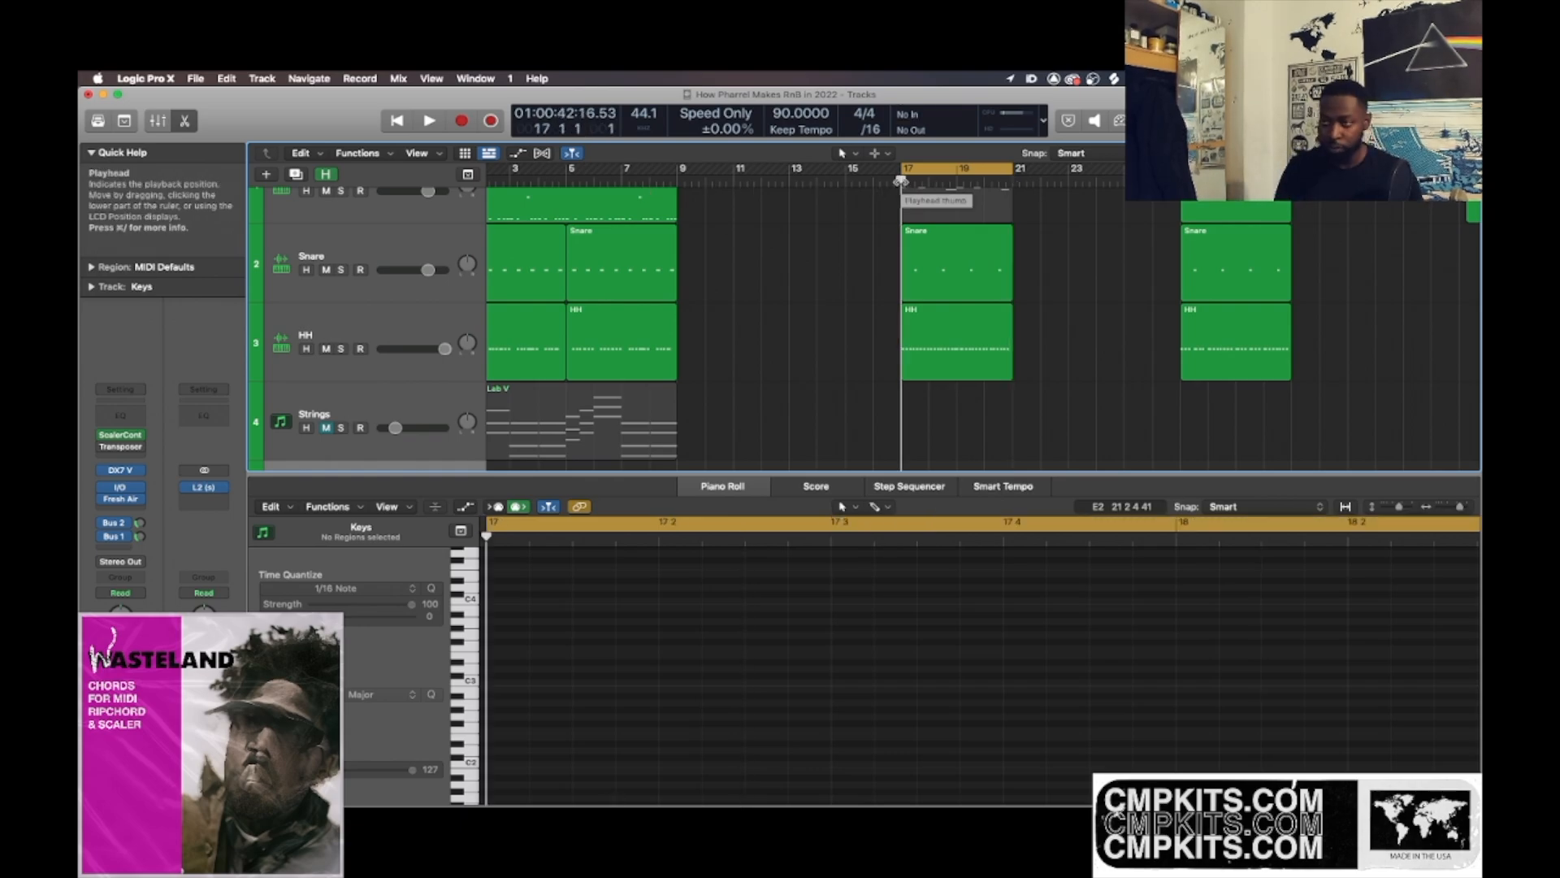
key(r)
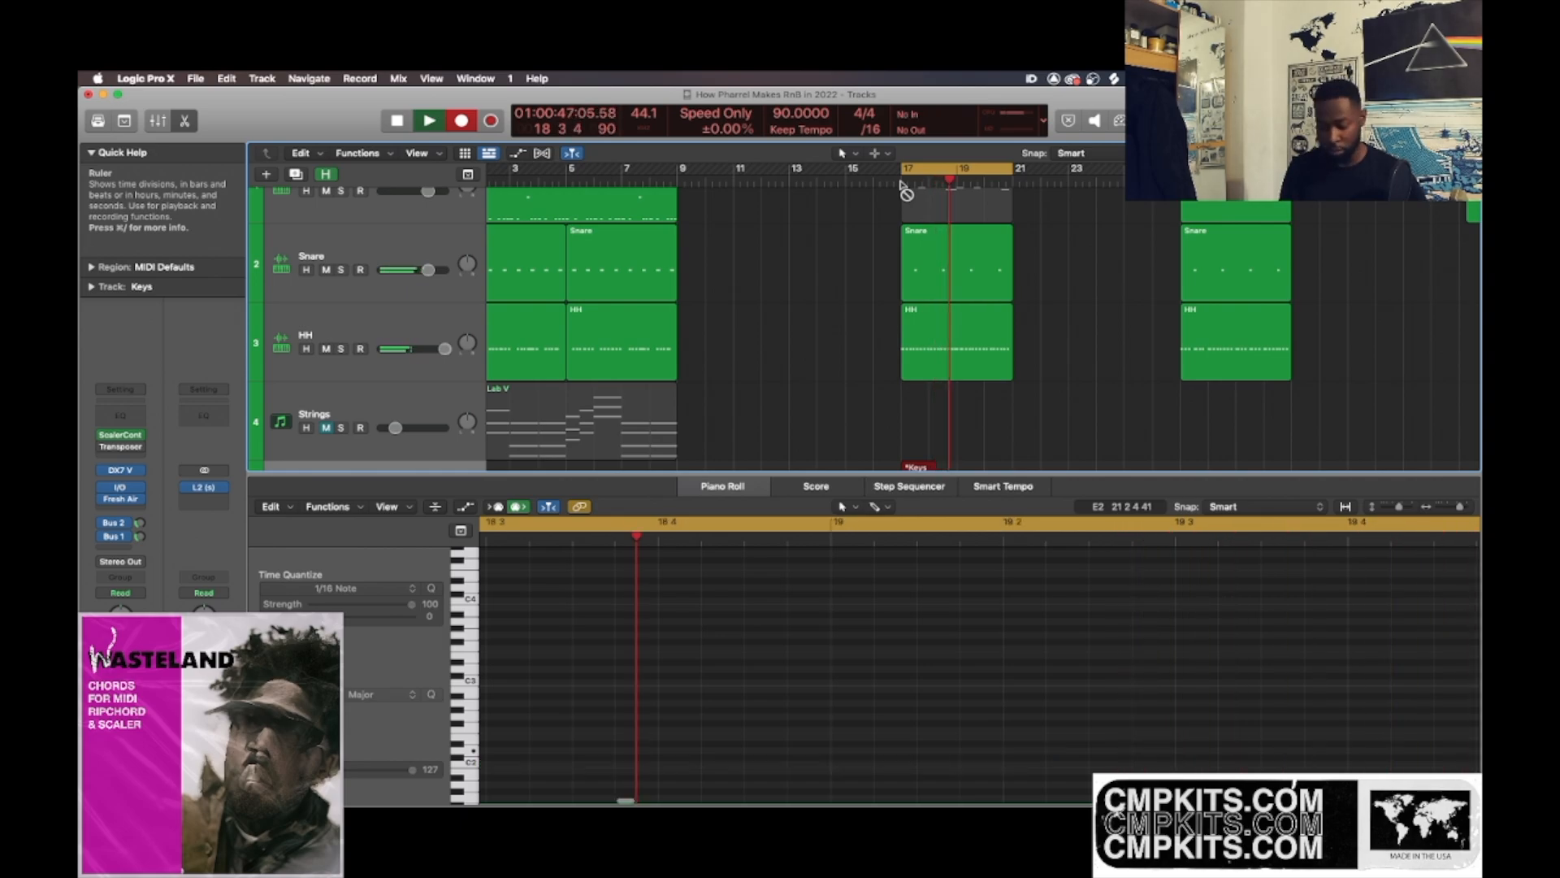
key(space)
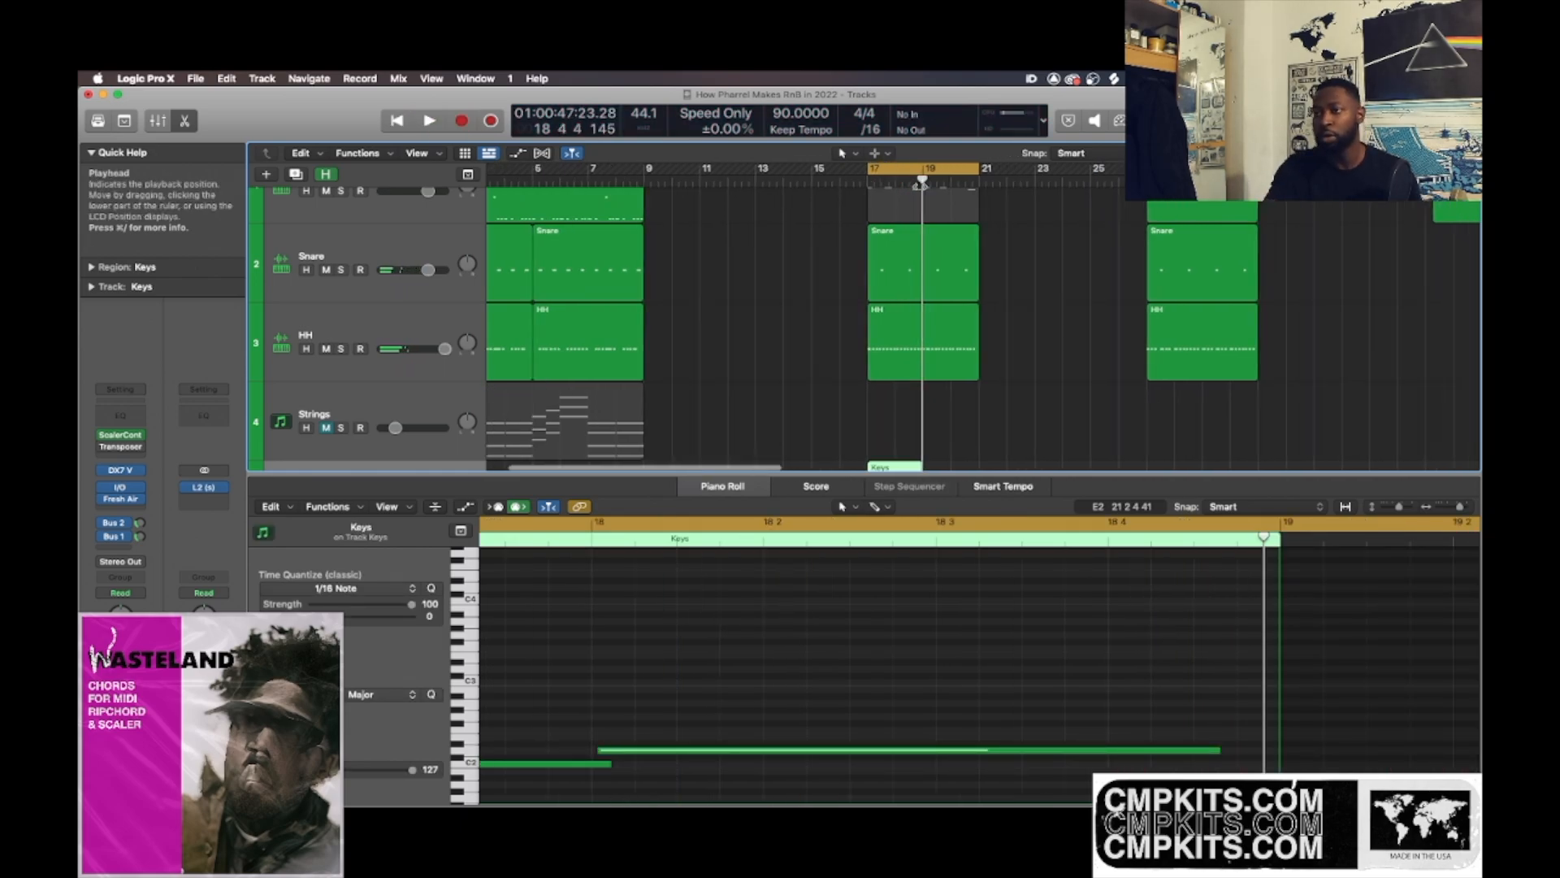
- Quantize the two recorded Keys notes to 1/16 and make them legato, extending the second note to bar 19
drag(606, 738, 613, 771)
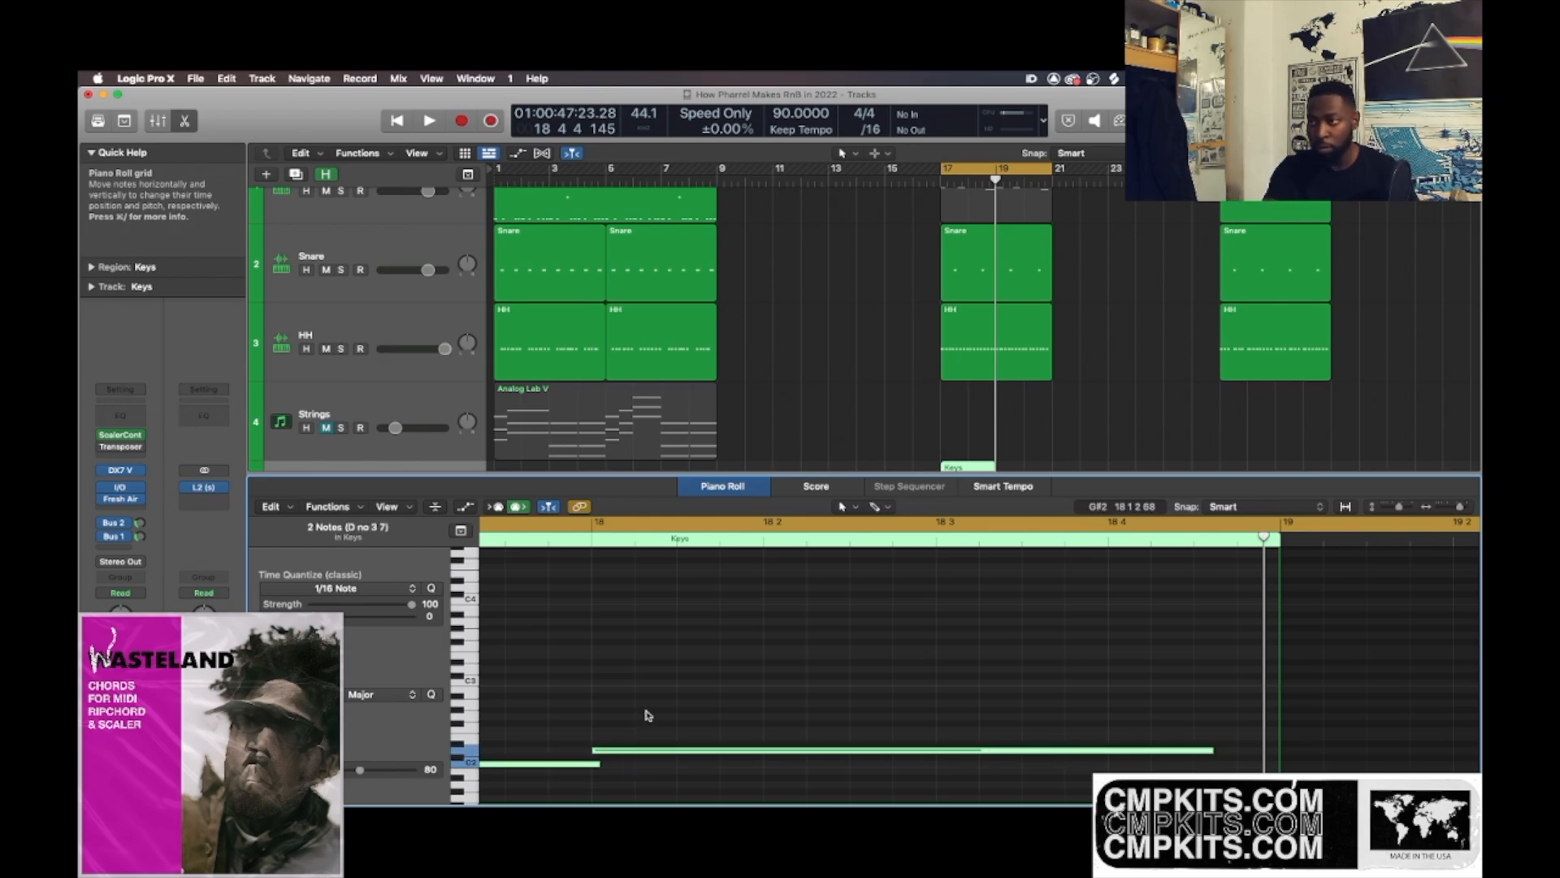
click(647, 714)
scroll(648, 714, left, 5)
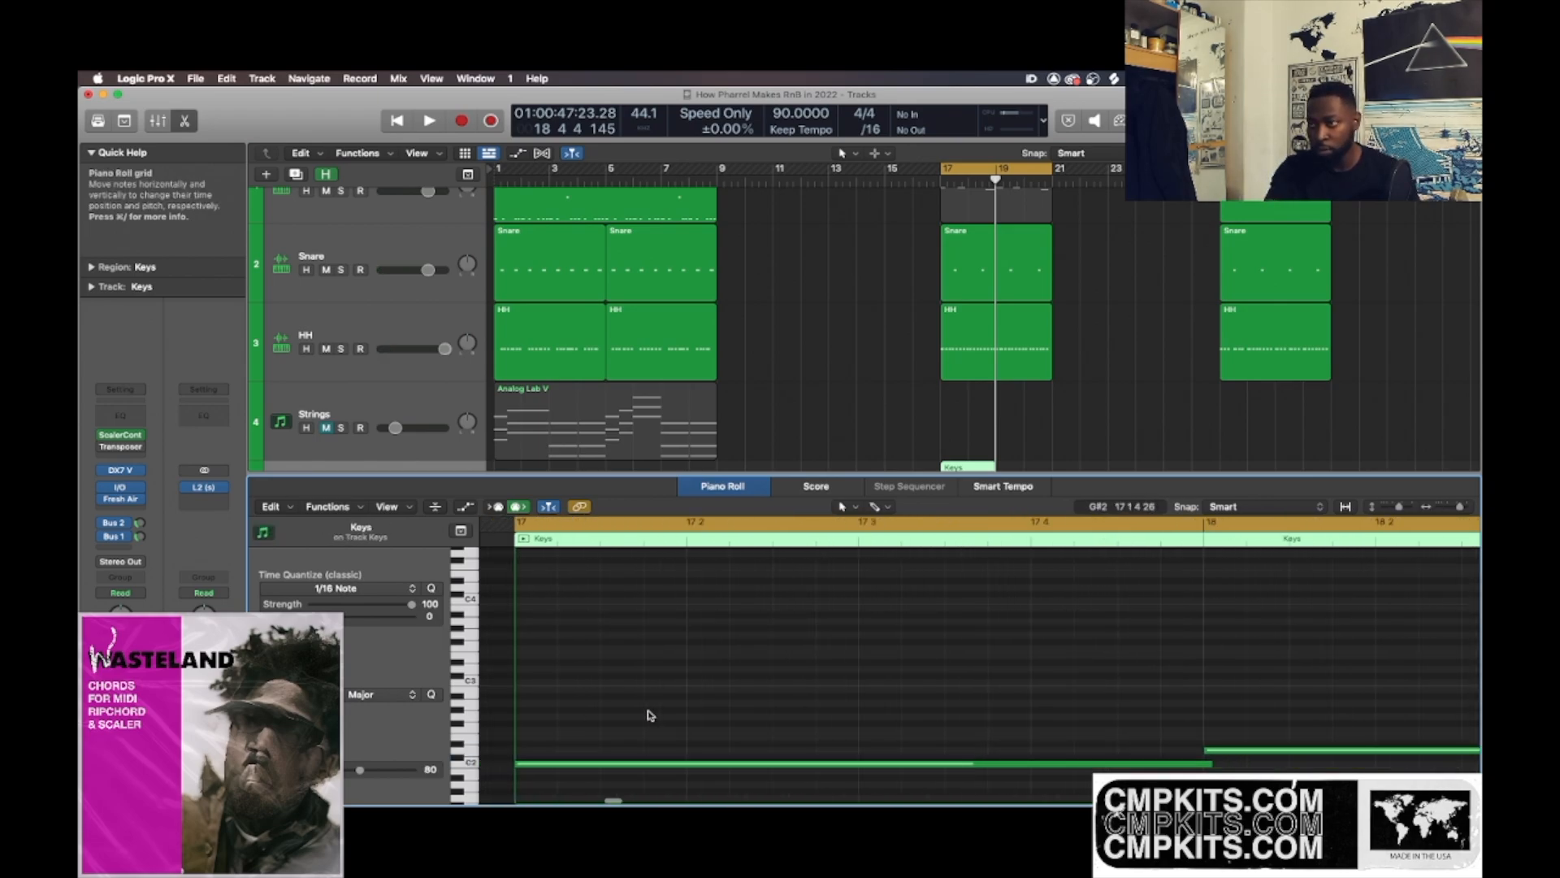
scroll(731, 731, right, 3)
drag(1000, 778, 1131, 725)
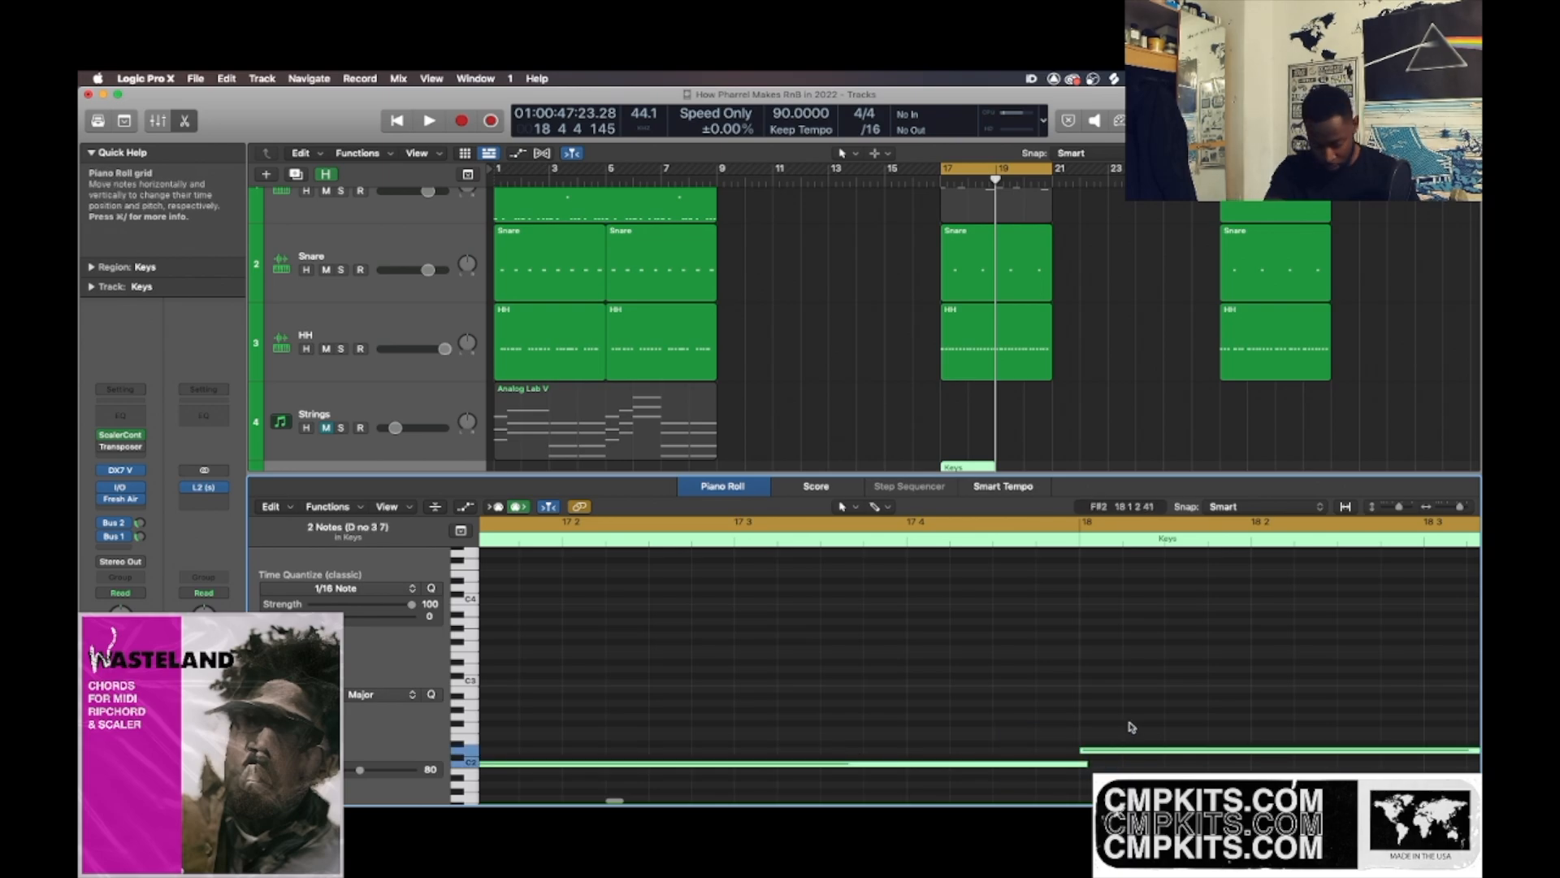
scroll(1118, 726, right, 10)
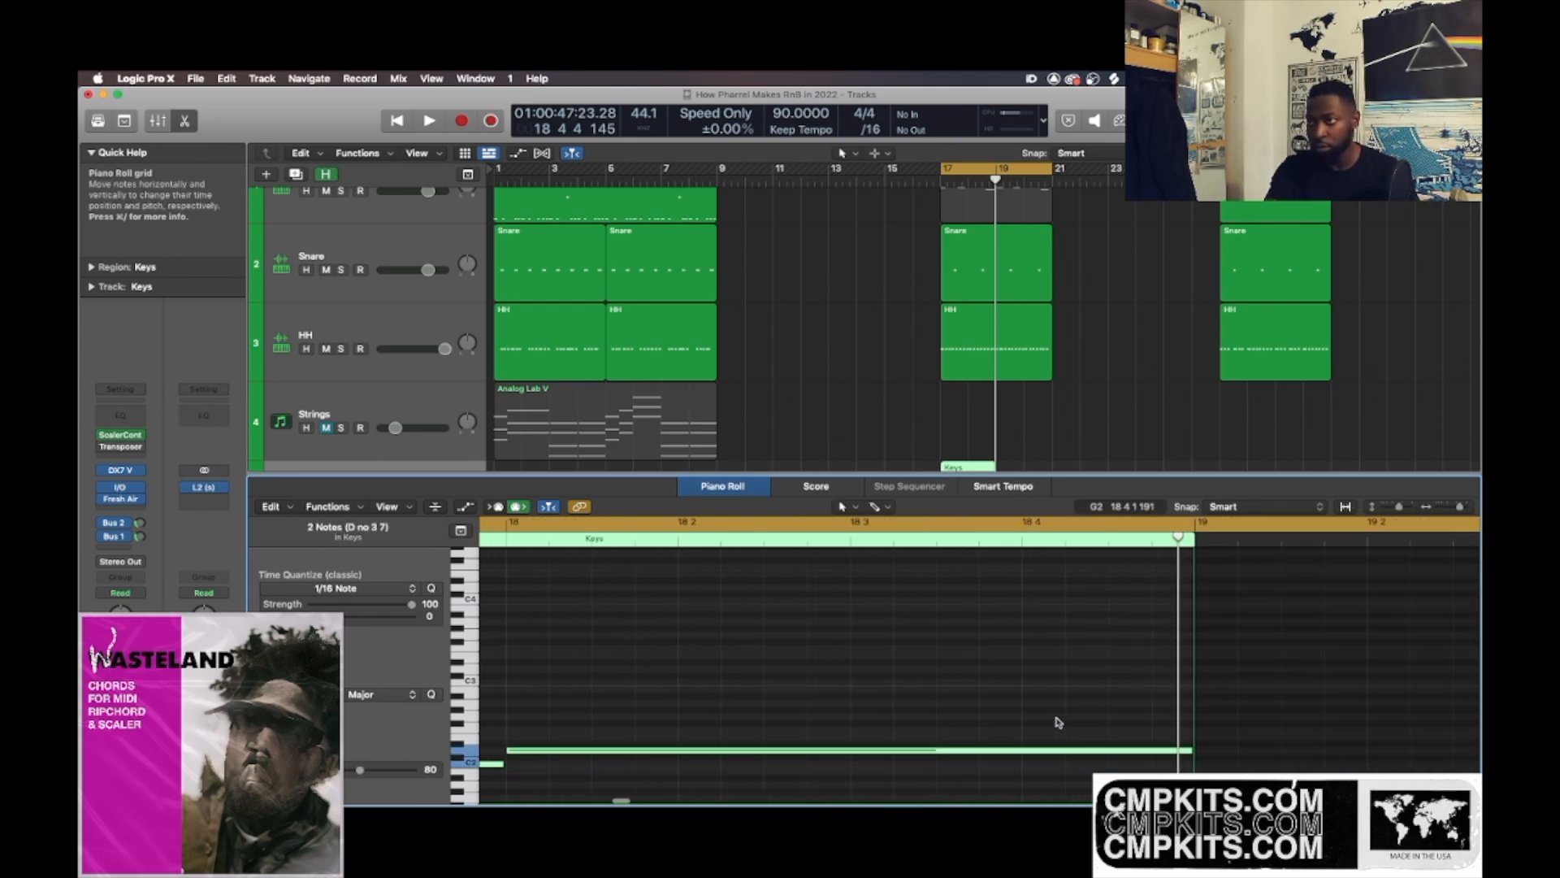
- Repeat the two Keys notes once to fill bars 19 and 20, undoing any extra repeat
scroll(1048, 691, left, 1)
key(super+r)
key(super+r)
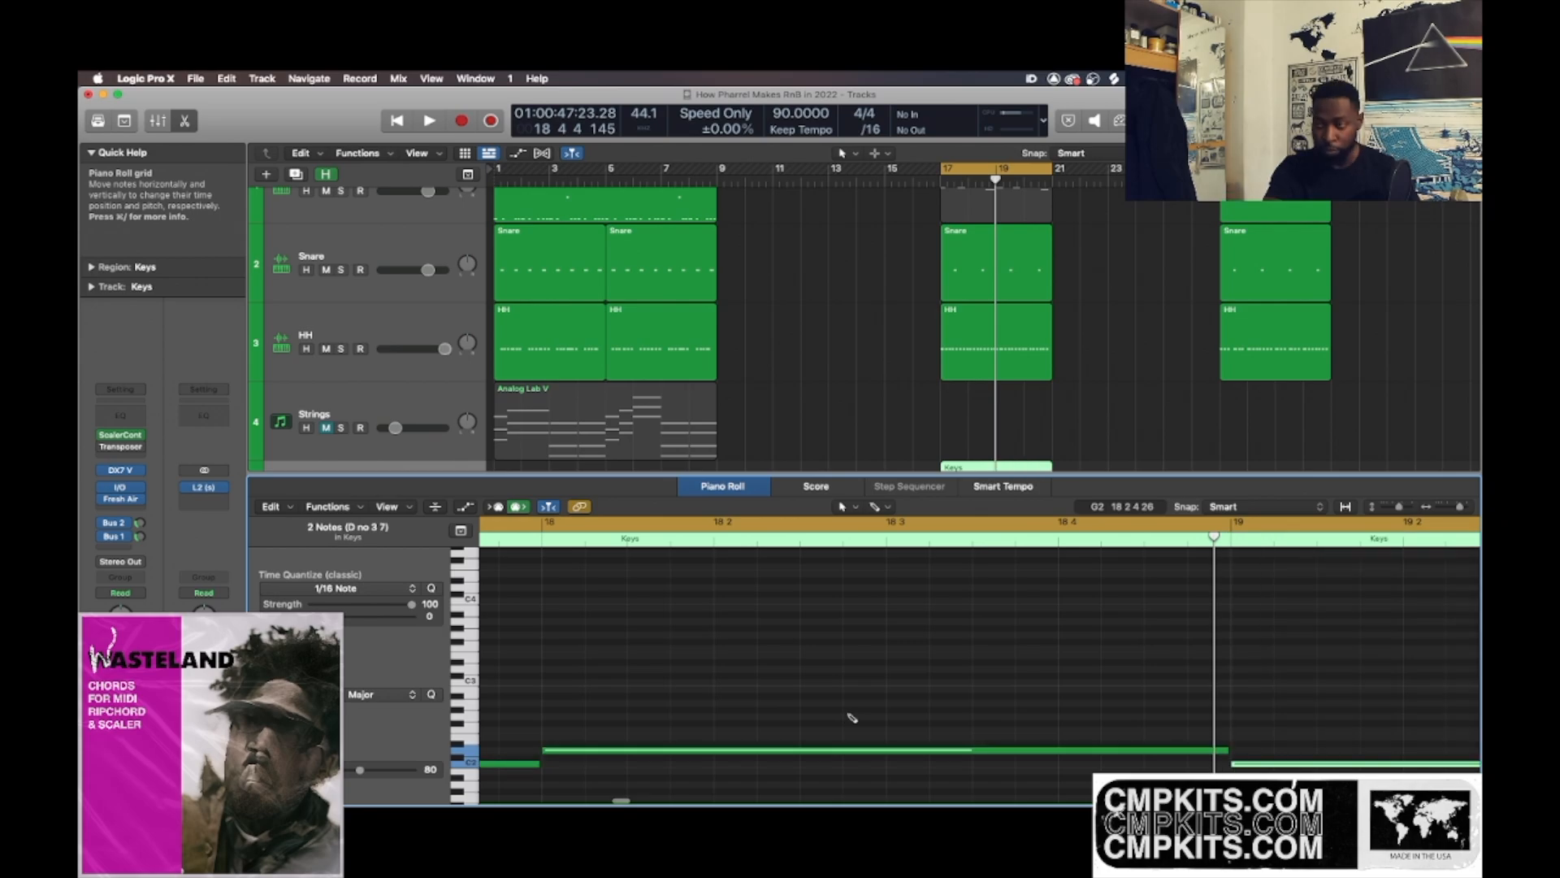
key(super+z)
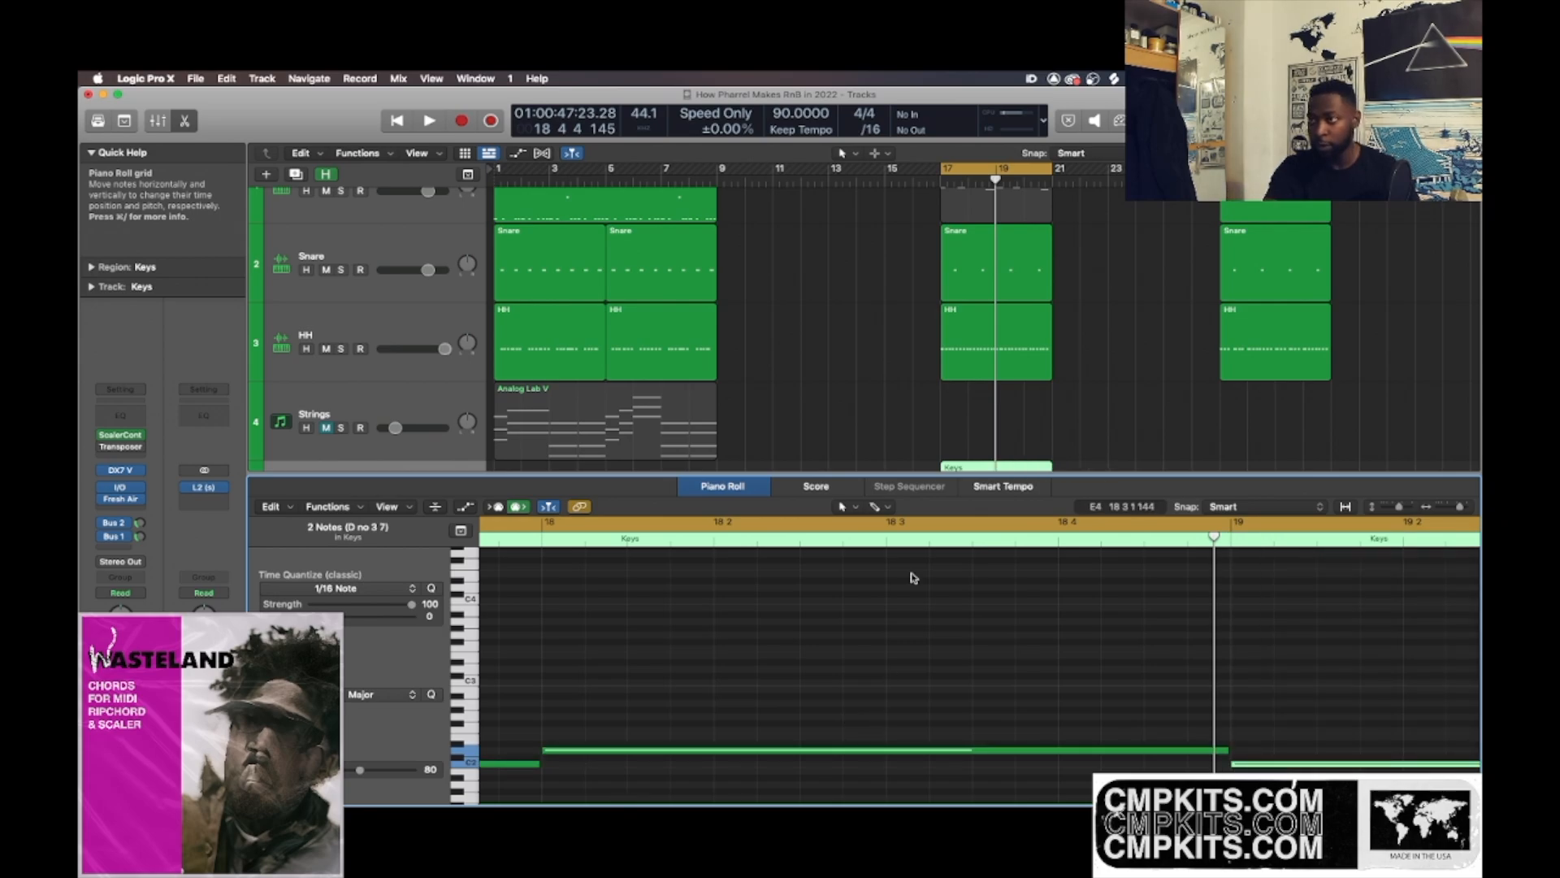
- Close the Piano Roll and play the drums and Keys region from bar 17 while rehearsing a G3 part
scroll(912, 578, up, 3)
click(942, 182)
scroll(975, 337, down, 4)
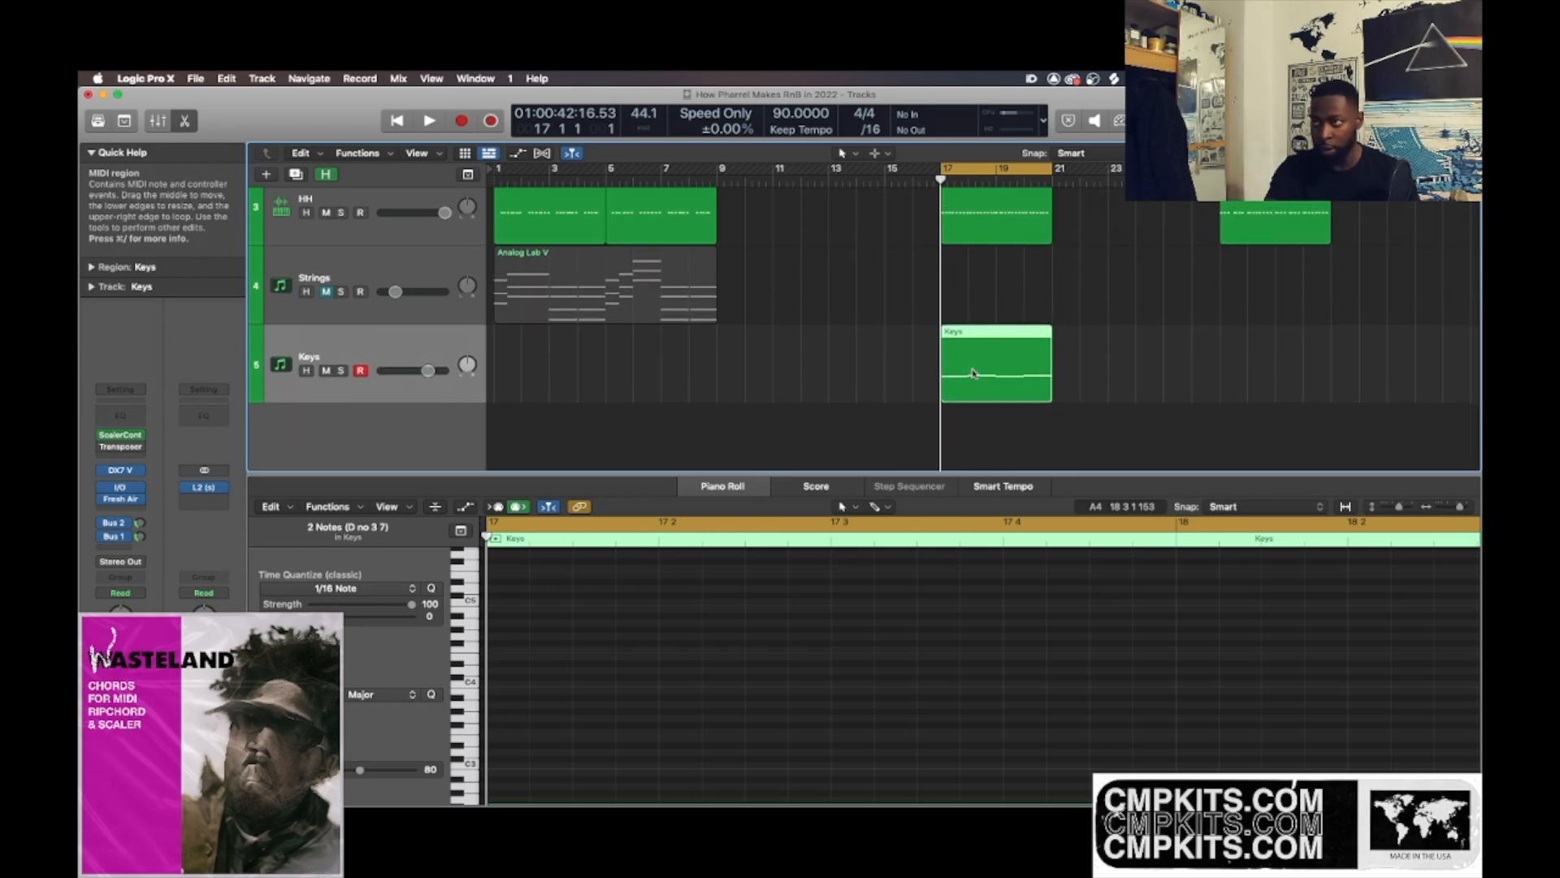
key(e)
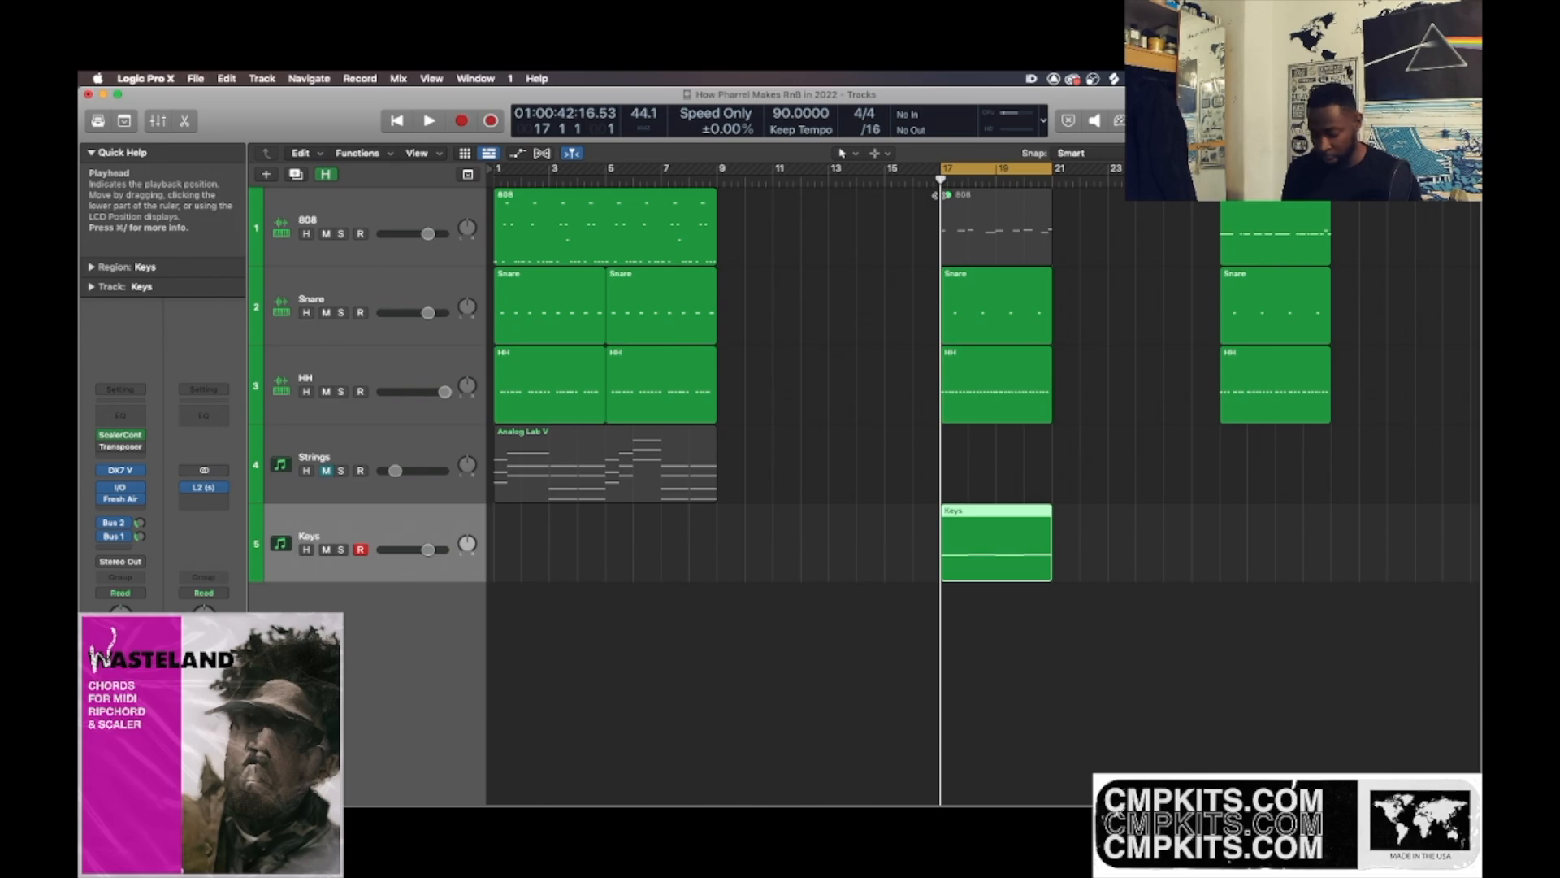
key(space)
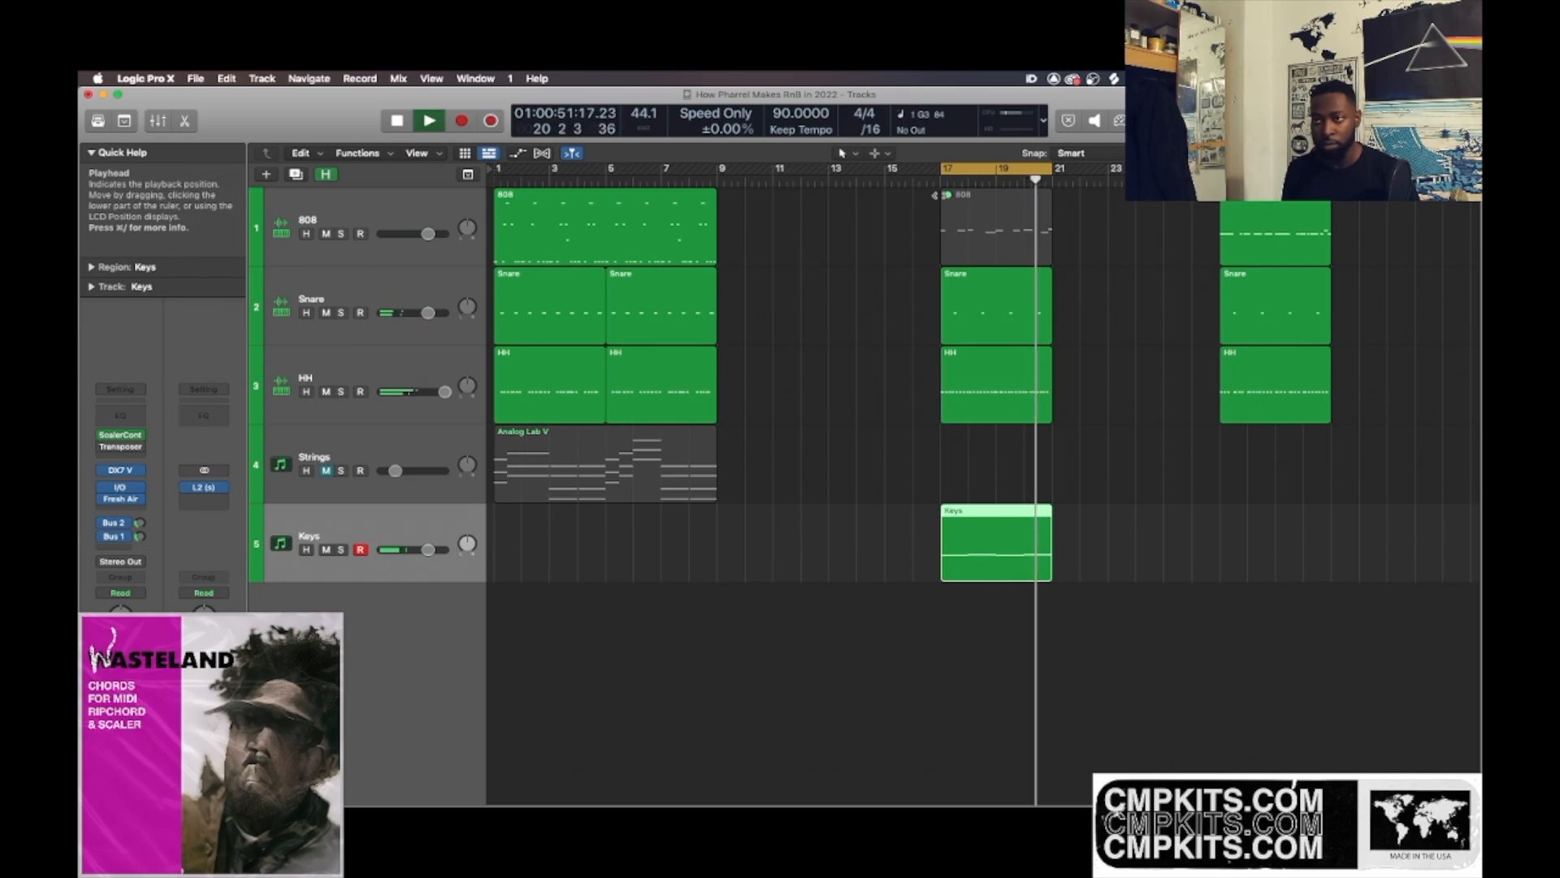
- Stop playback and overdub a repeated G3 part onto the Keys region in bars 17 to 20
key(space)
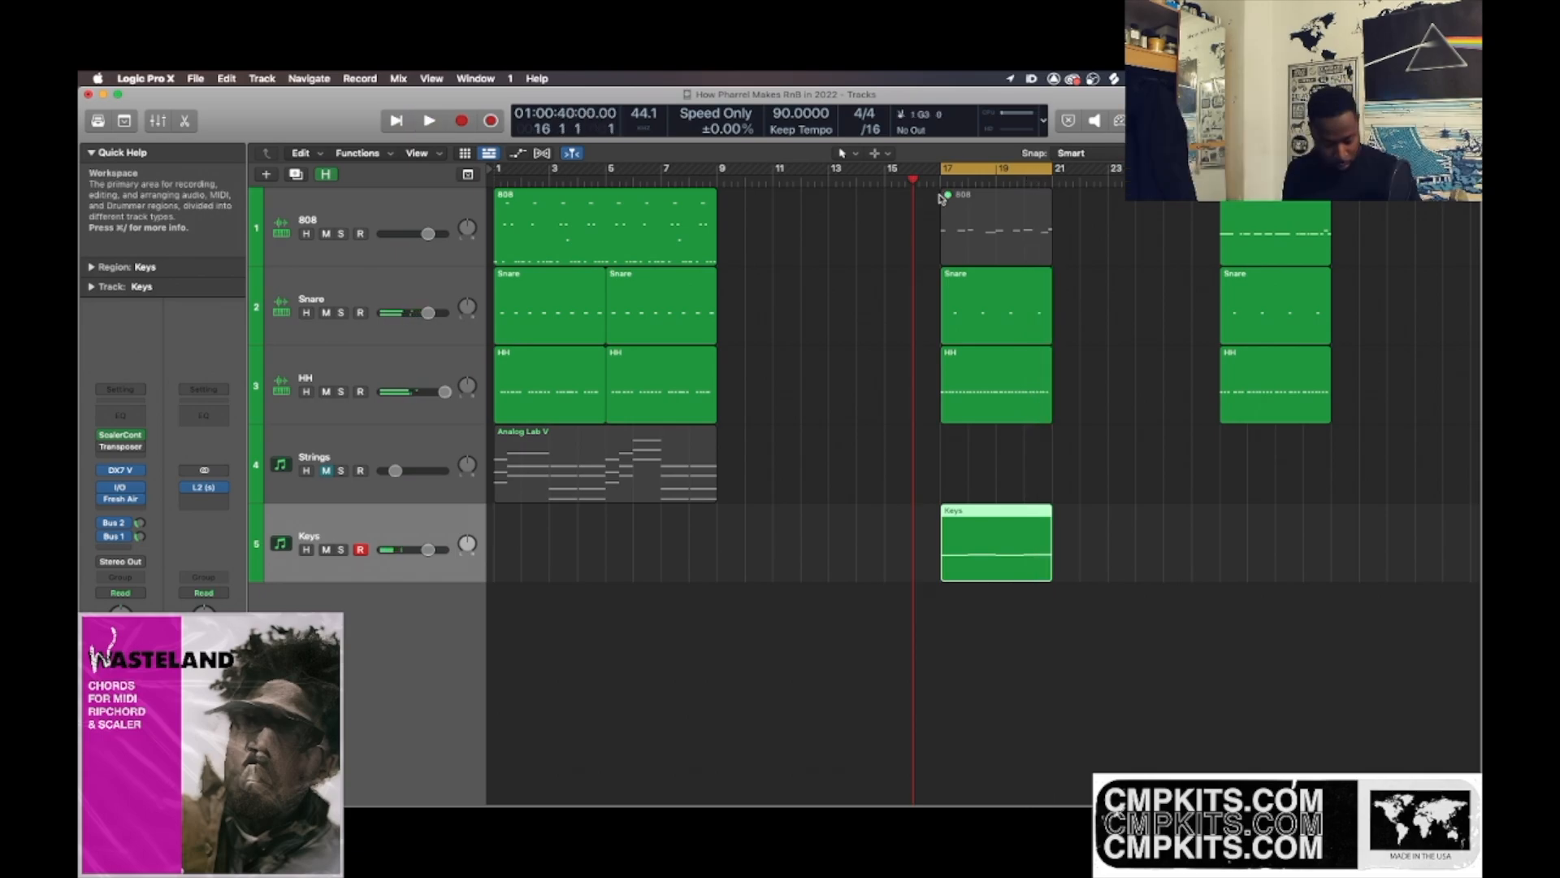
key(space)
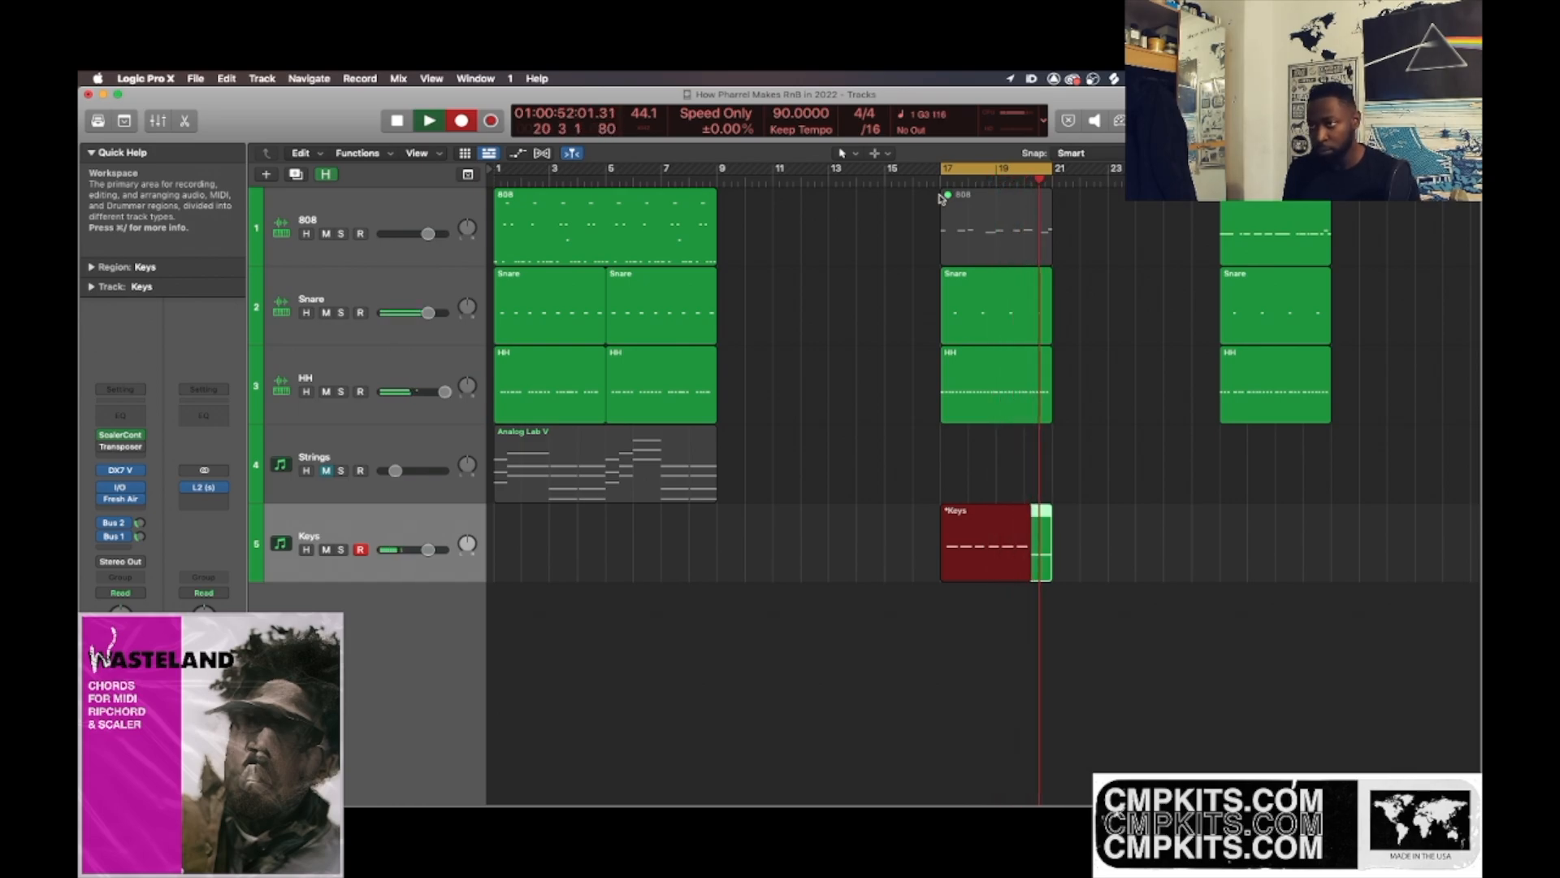
key(space)
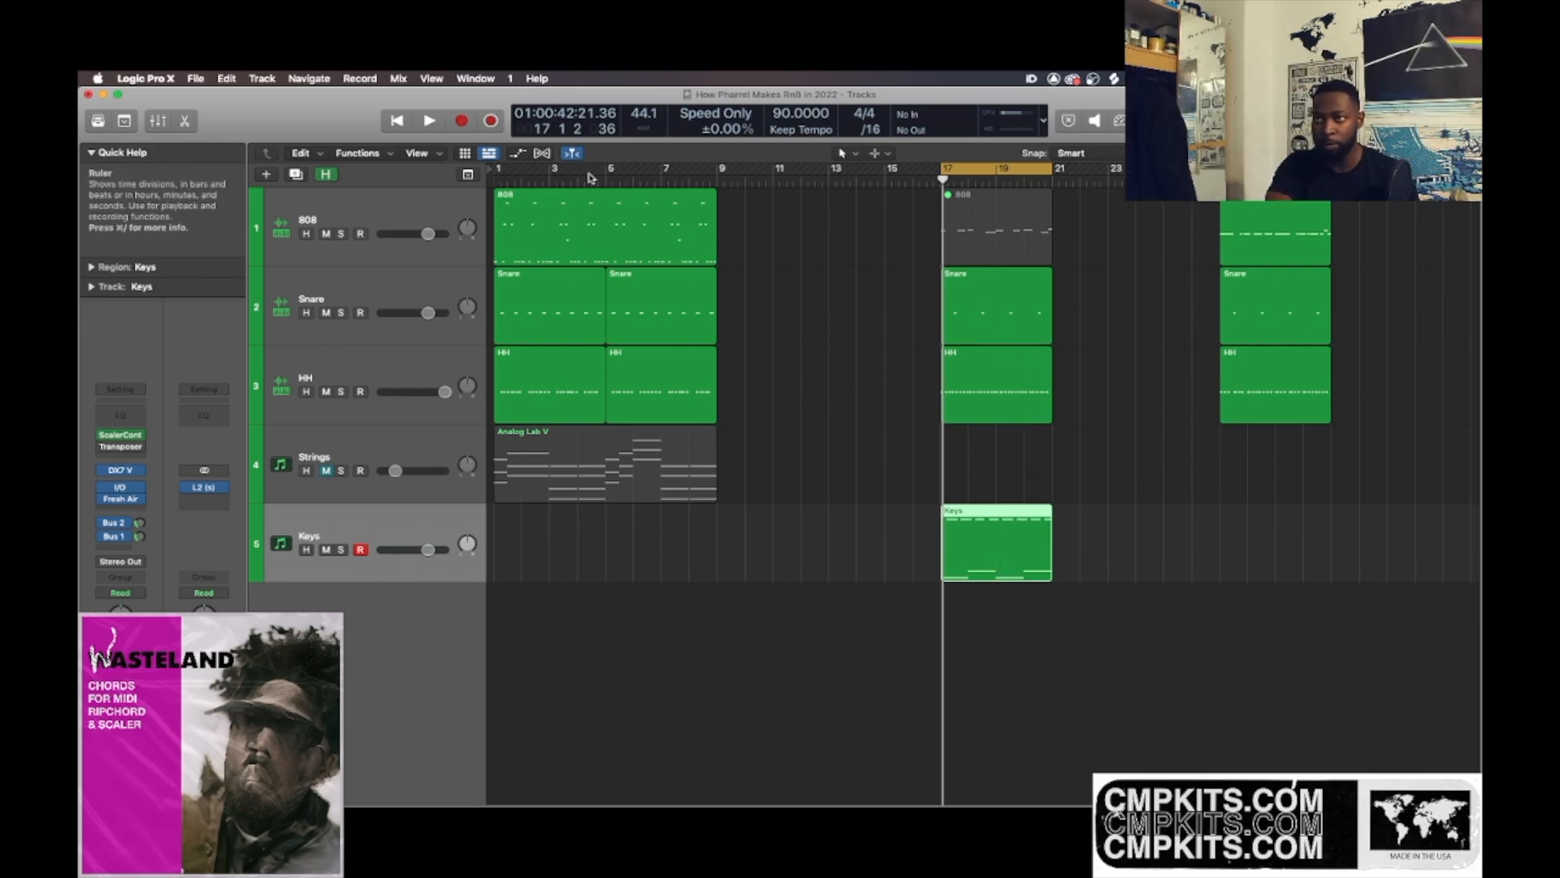
- Select the 808 track and its muted region in bars 17 to 20, and play that section while trying 808 notes over it
click(403, 221)
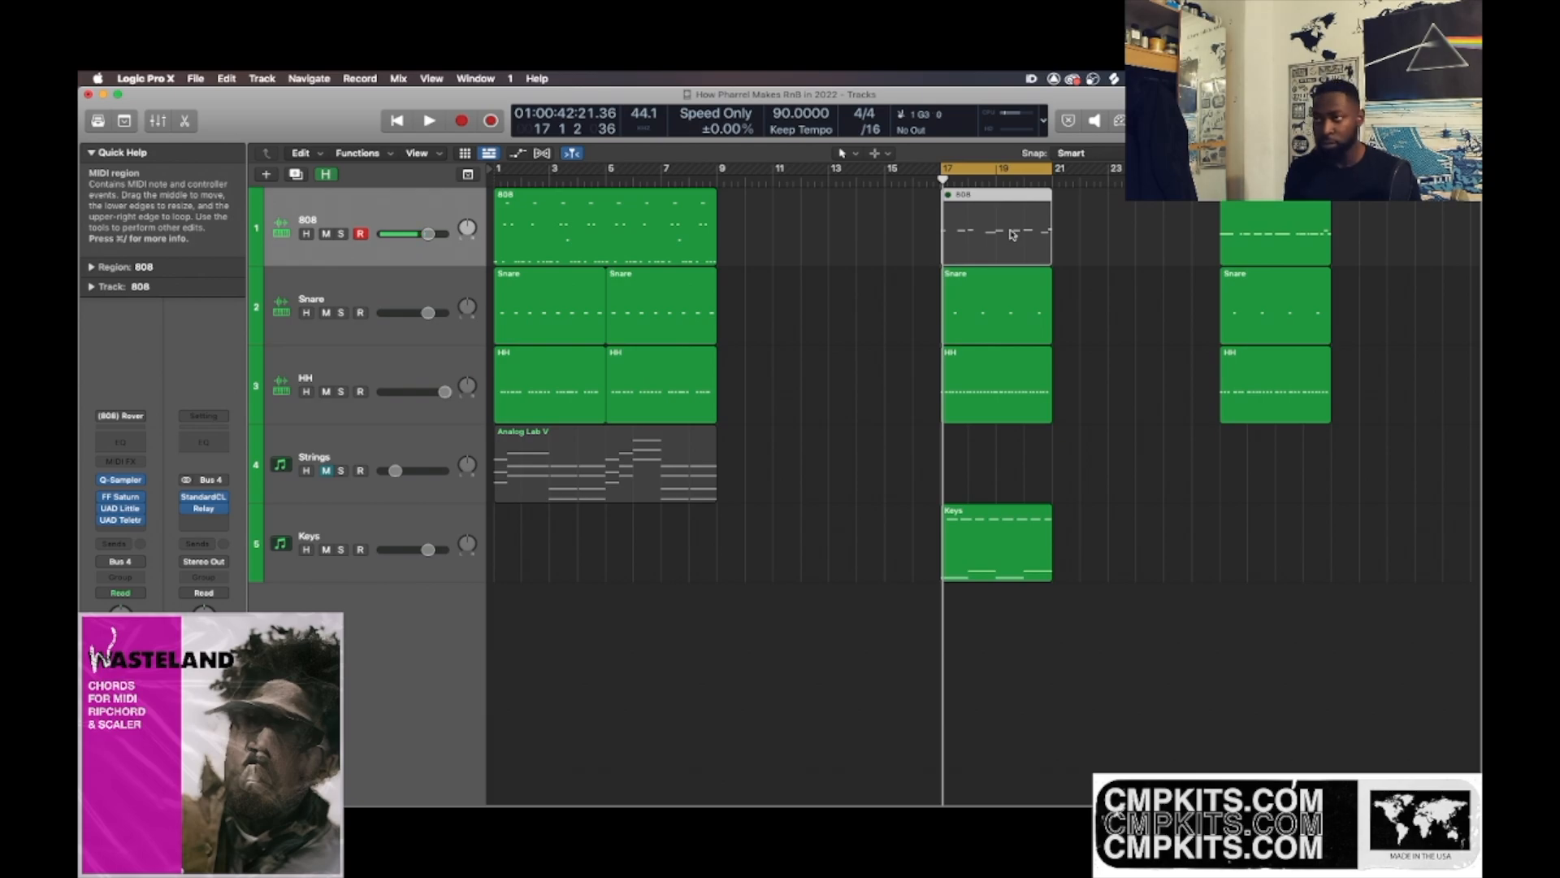
key(space)
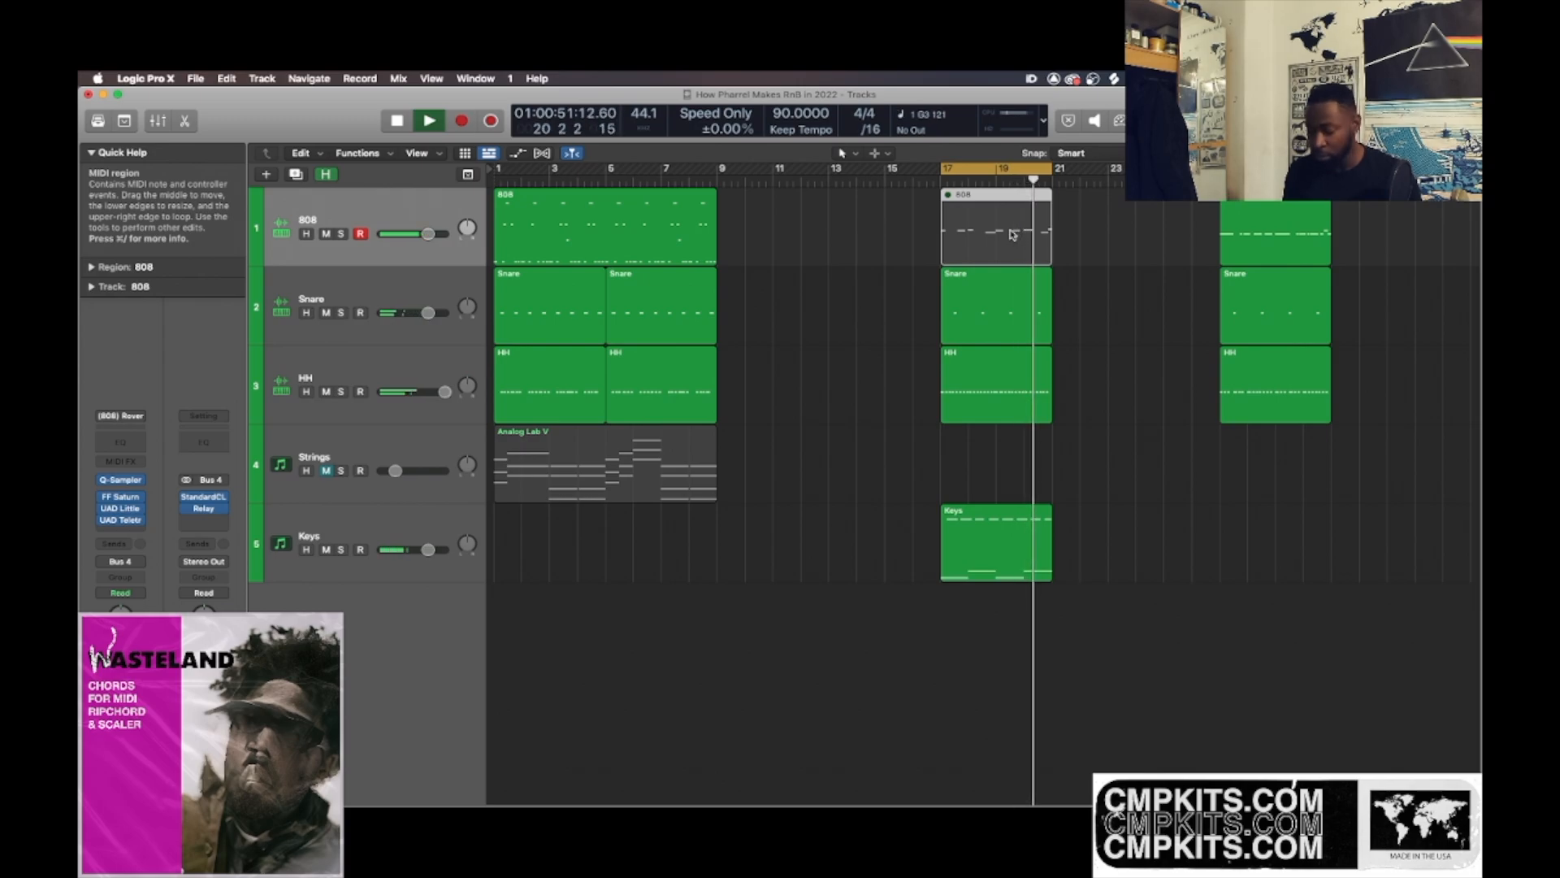
key(space)
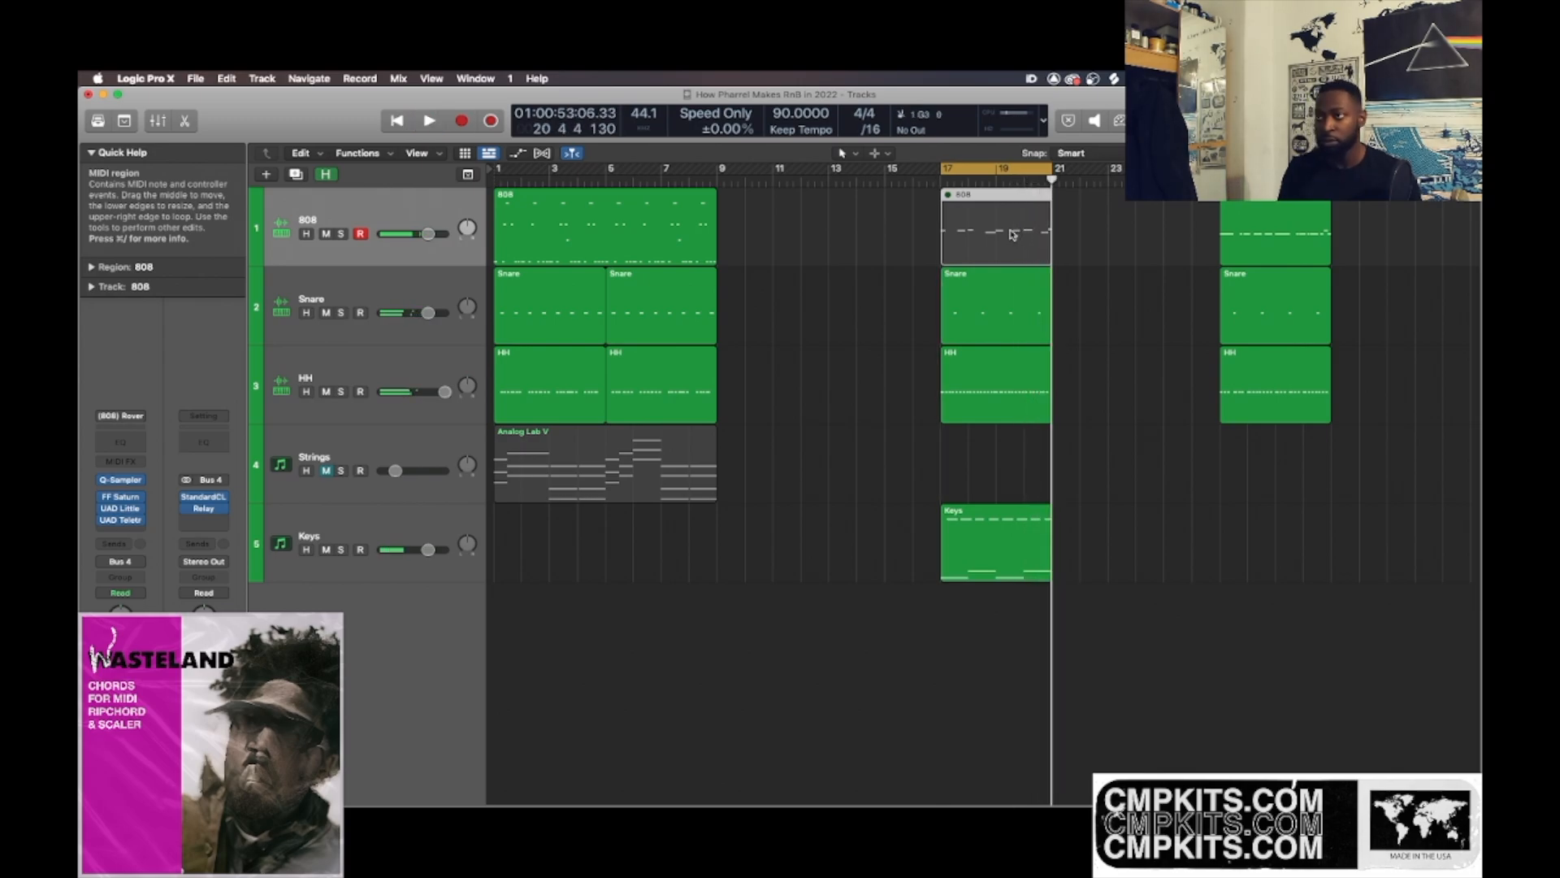
scroll(1013, 235, right, 1)
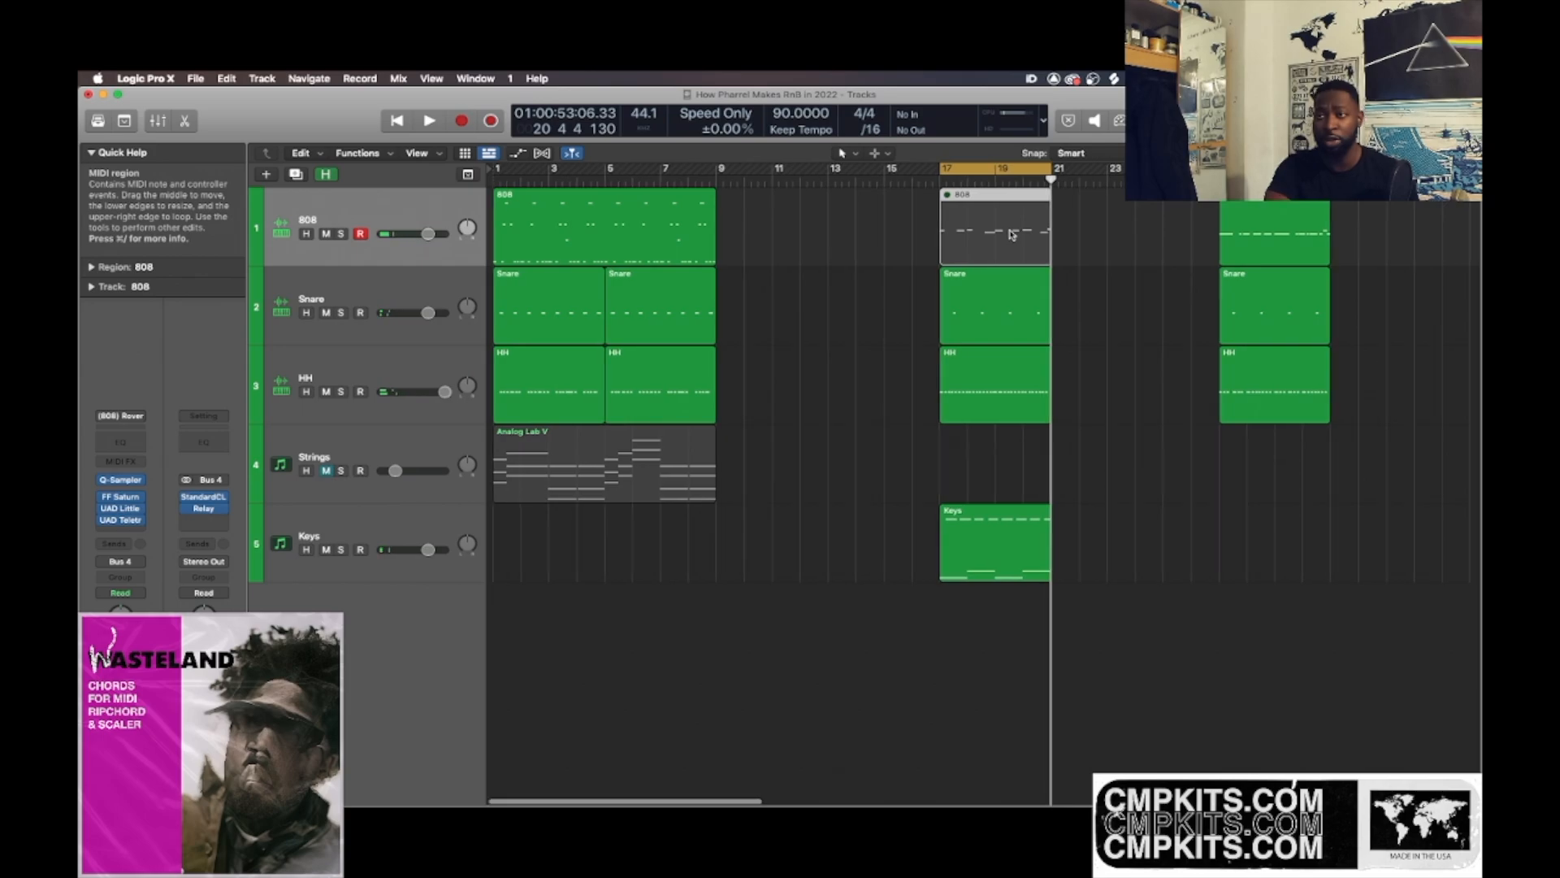
- Unmute the 808 region in bars 17 to 20, examine its notes in the Piano Roll and play the section from bar 17
double_click(1011, 235)
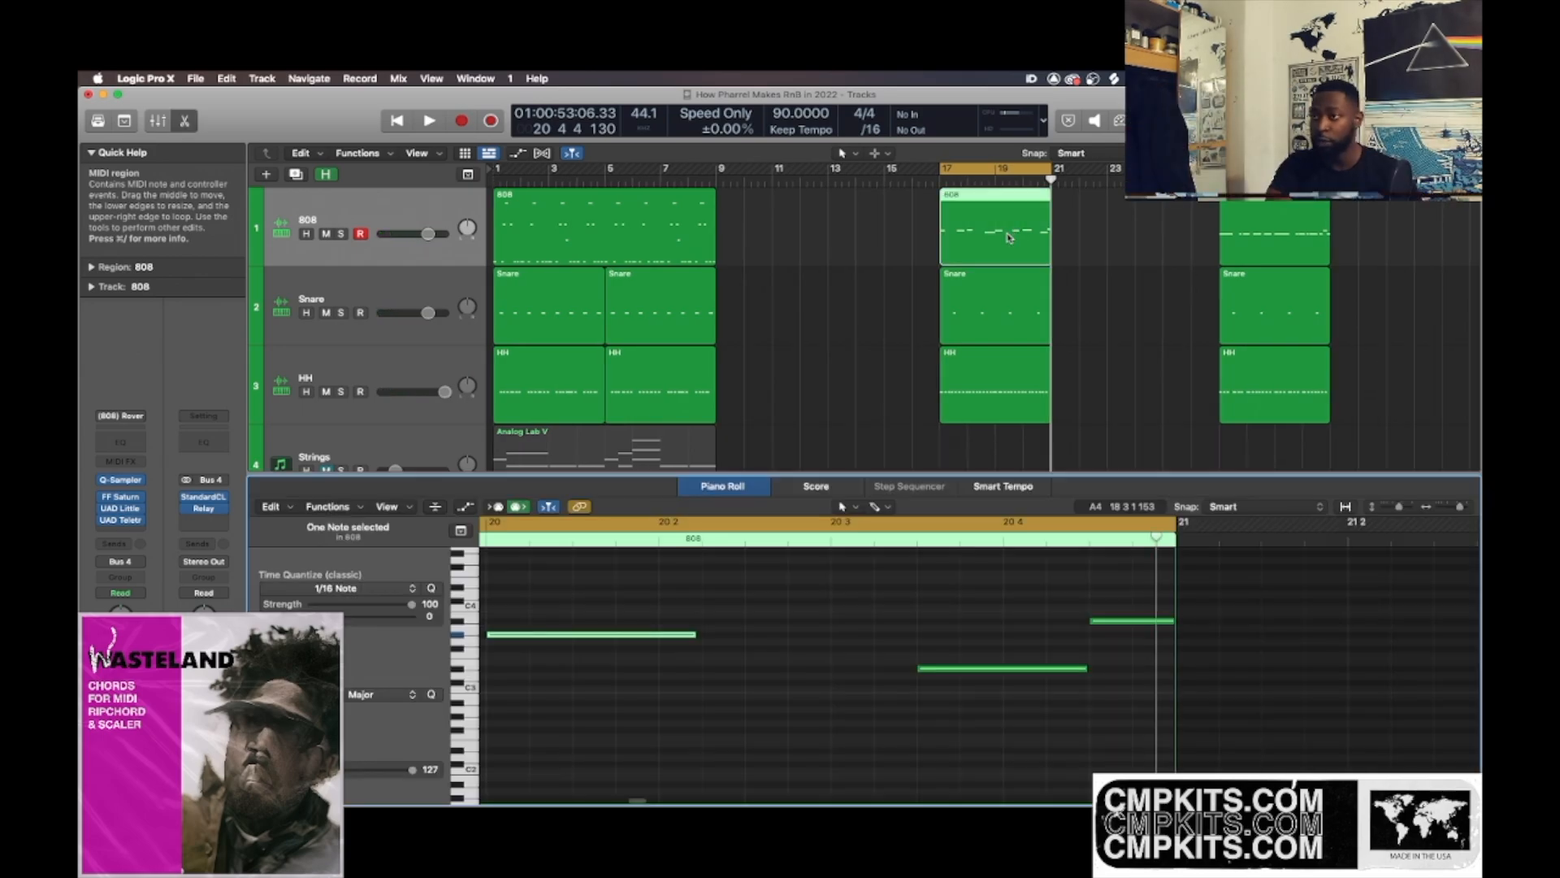
scroll(850, 725, left, 10)
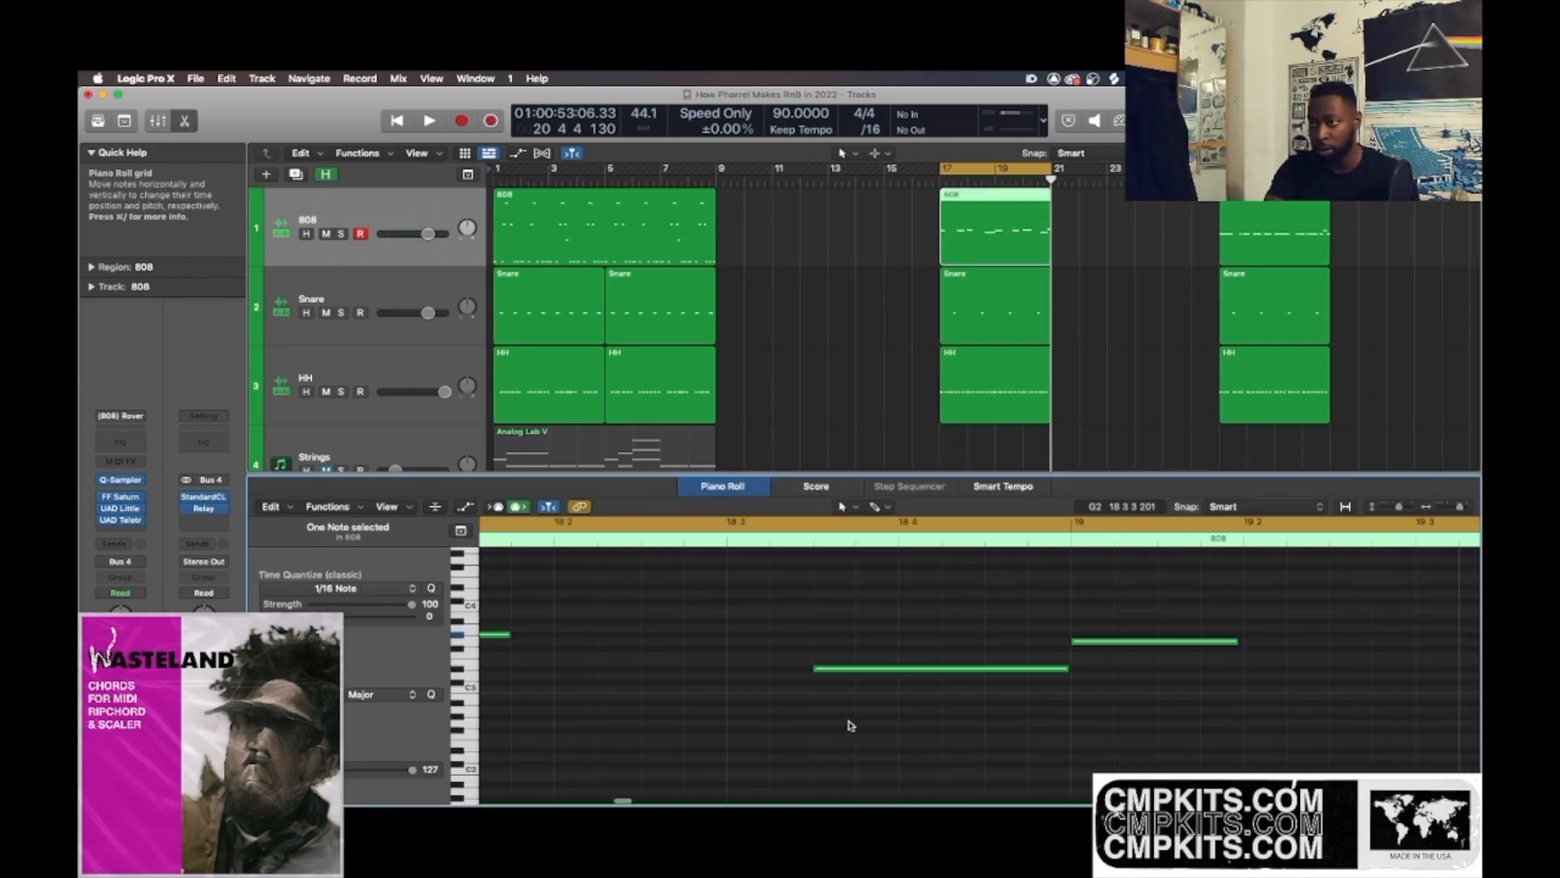
scroll(851, 725, left, 8)
scroll(850, 723, up, 4)
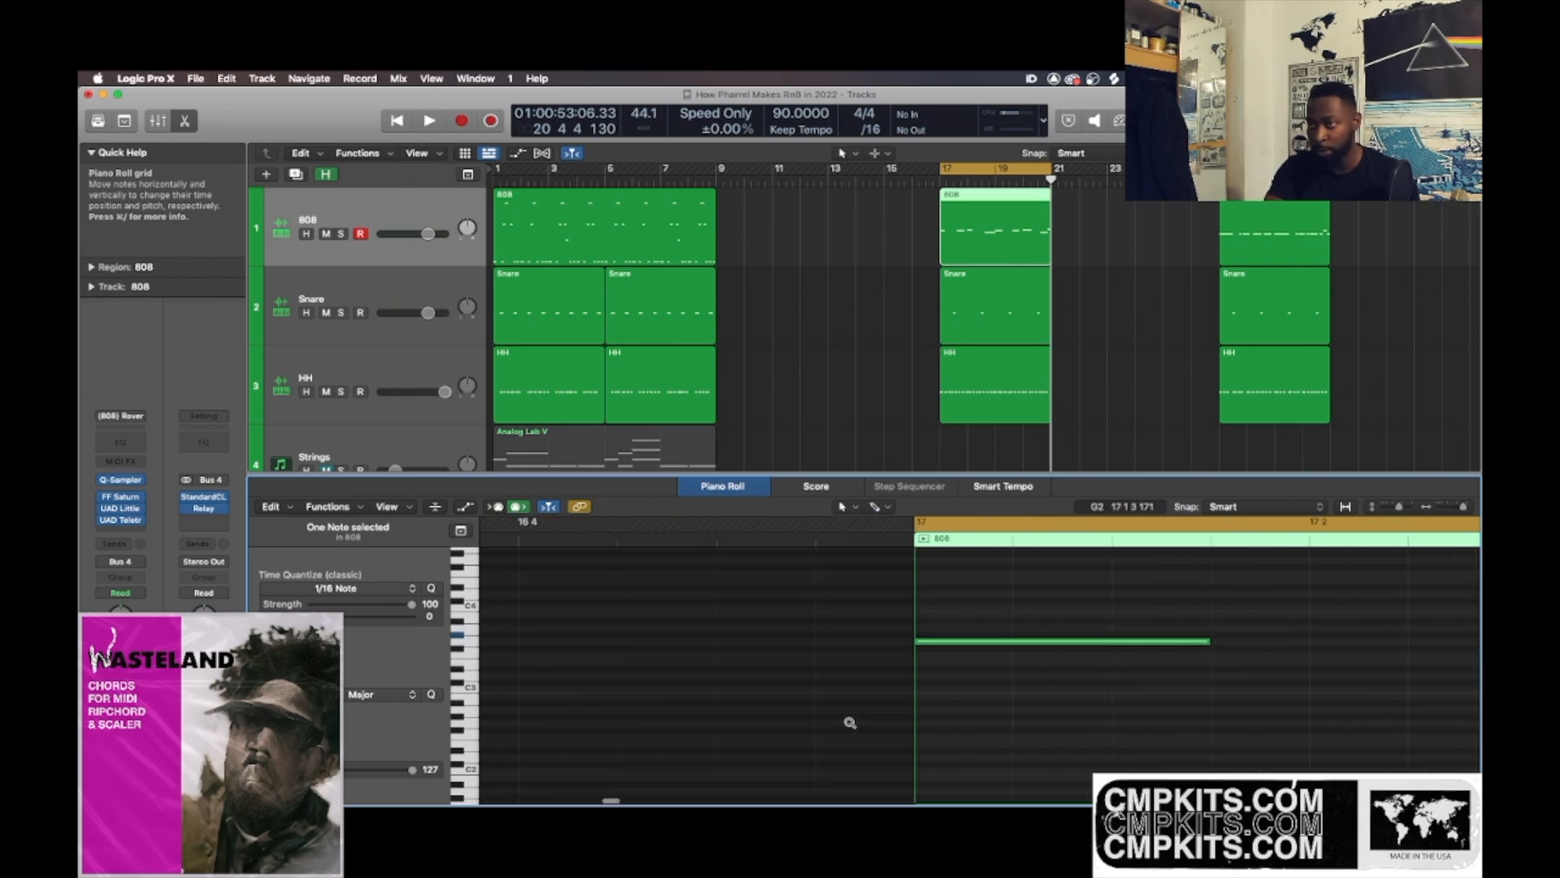
scroll(849, 722, down, 6)
scroll(850, 723, down, 4)
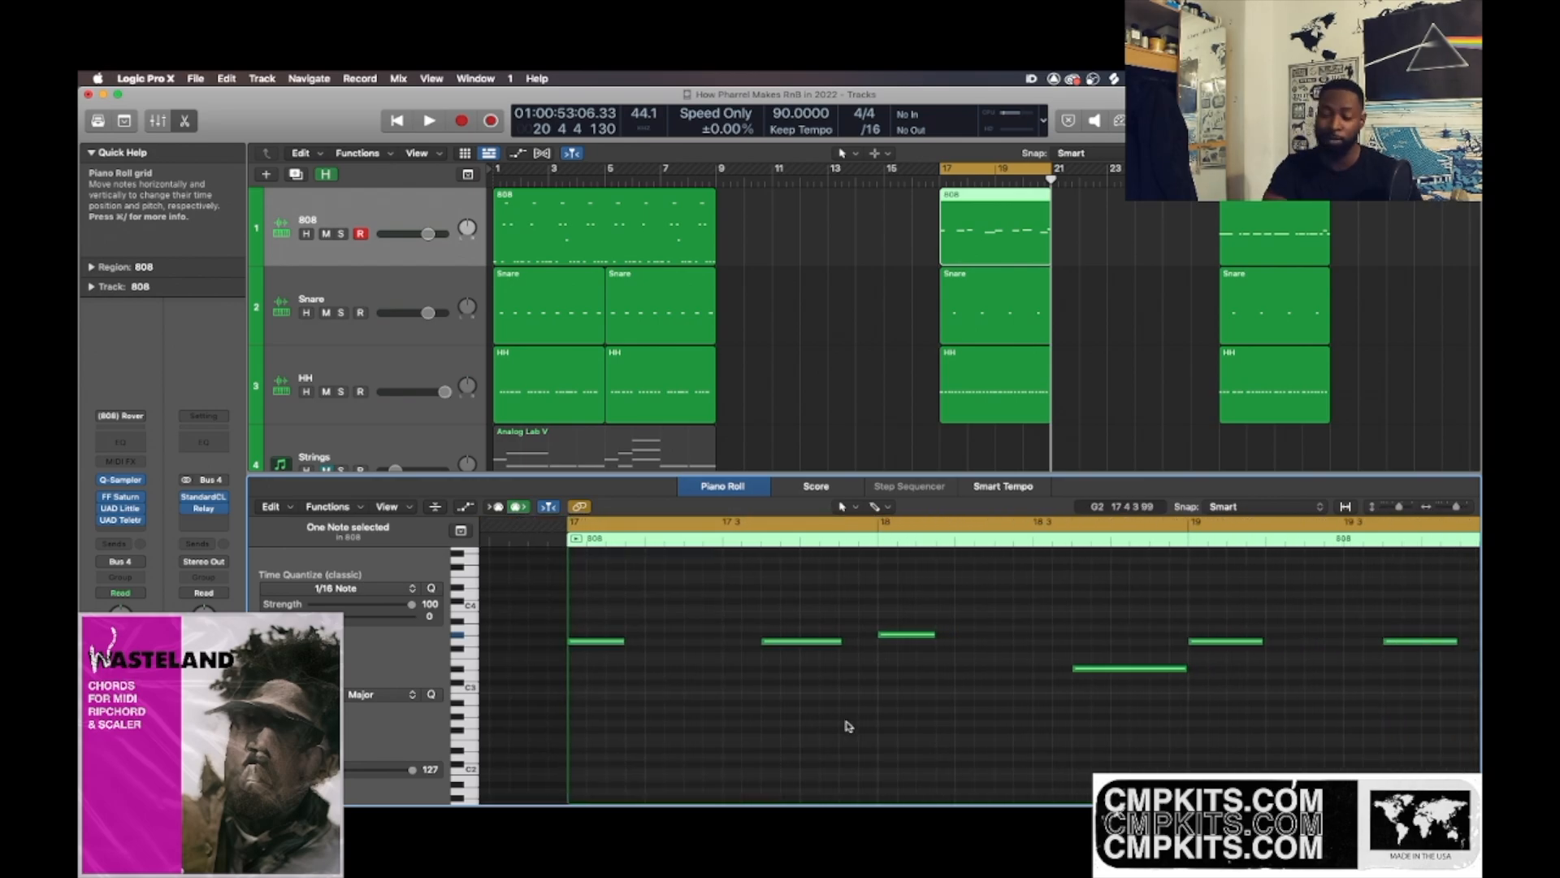
scroll(857, 715, right, 1)
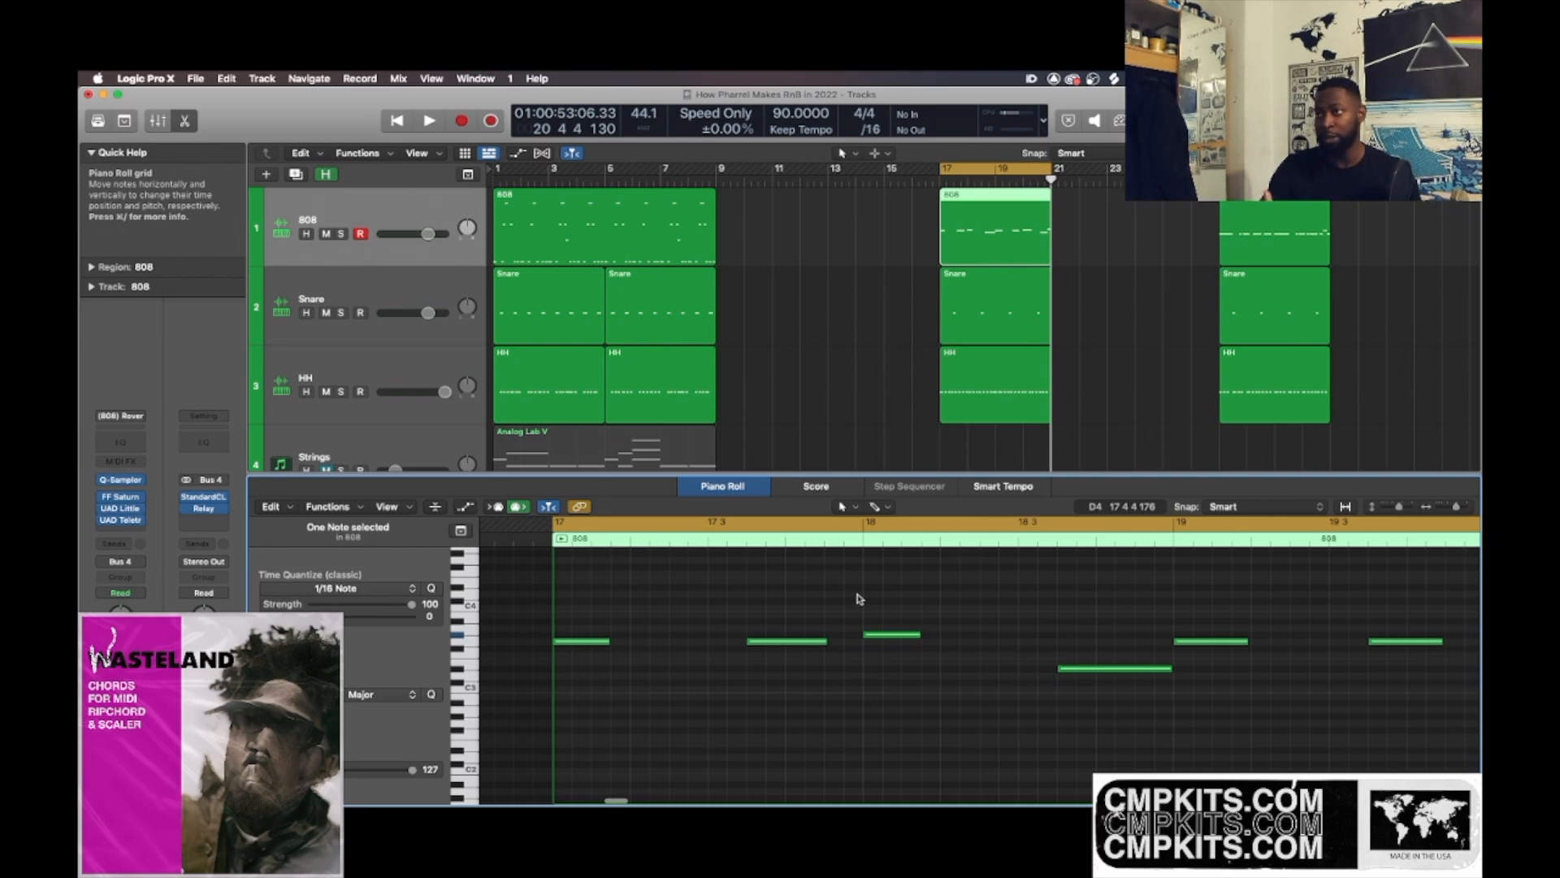
key(space)
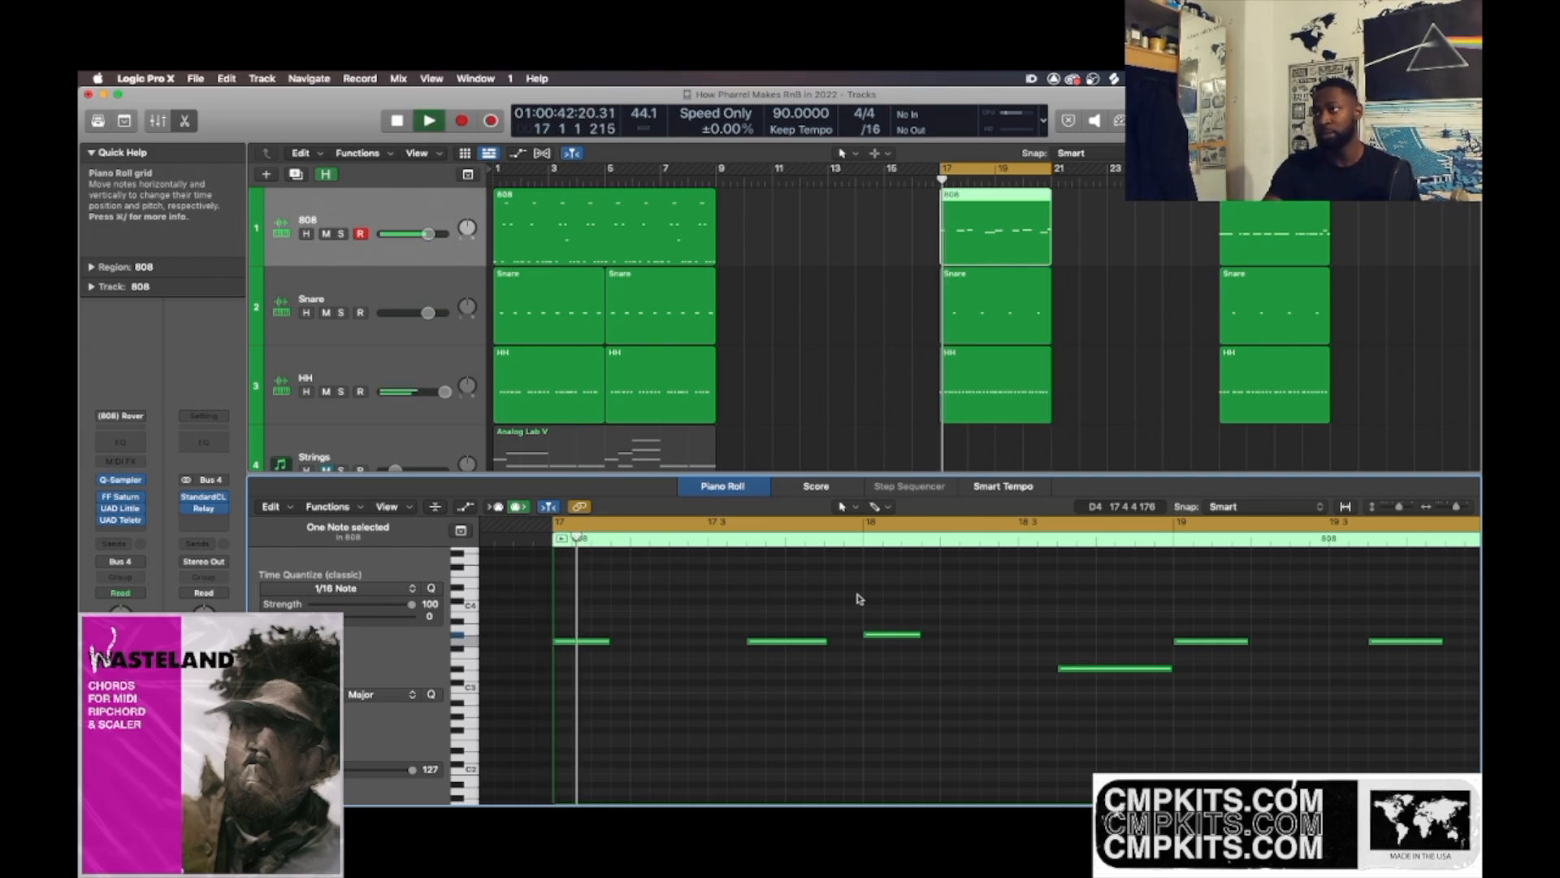
- Insert the HalfTime plug-in on the Keys track after Fresh Air, and adjust its Mix amount while auditioning the section from bar 17
click(364, 393)
scroll(364, 395, down, 3)
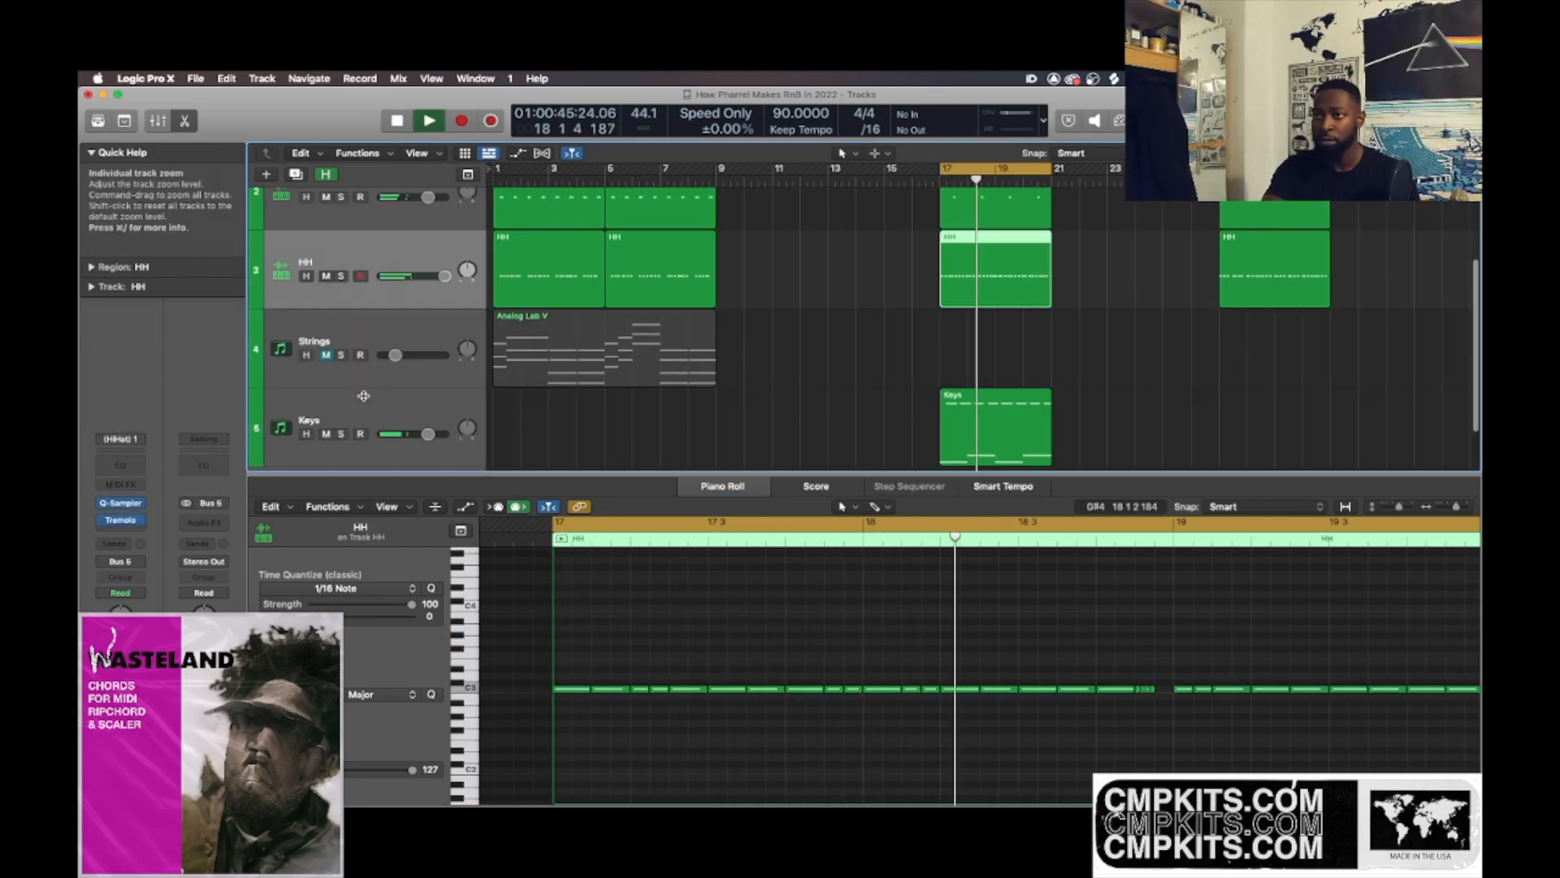
click(363, 396)
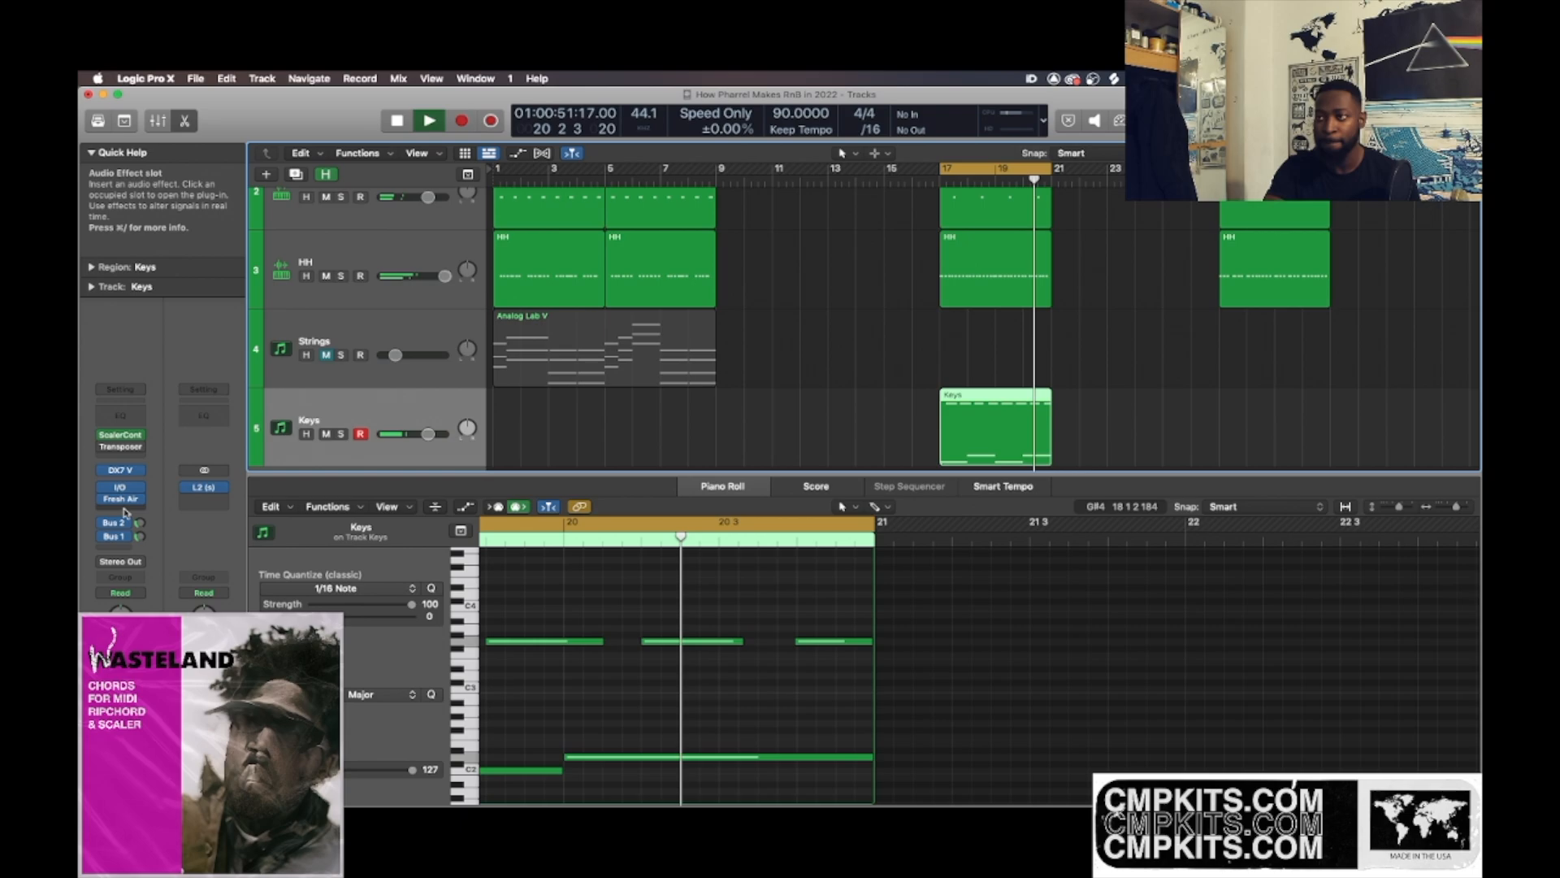
key(space)
click(125, 511)
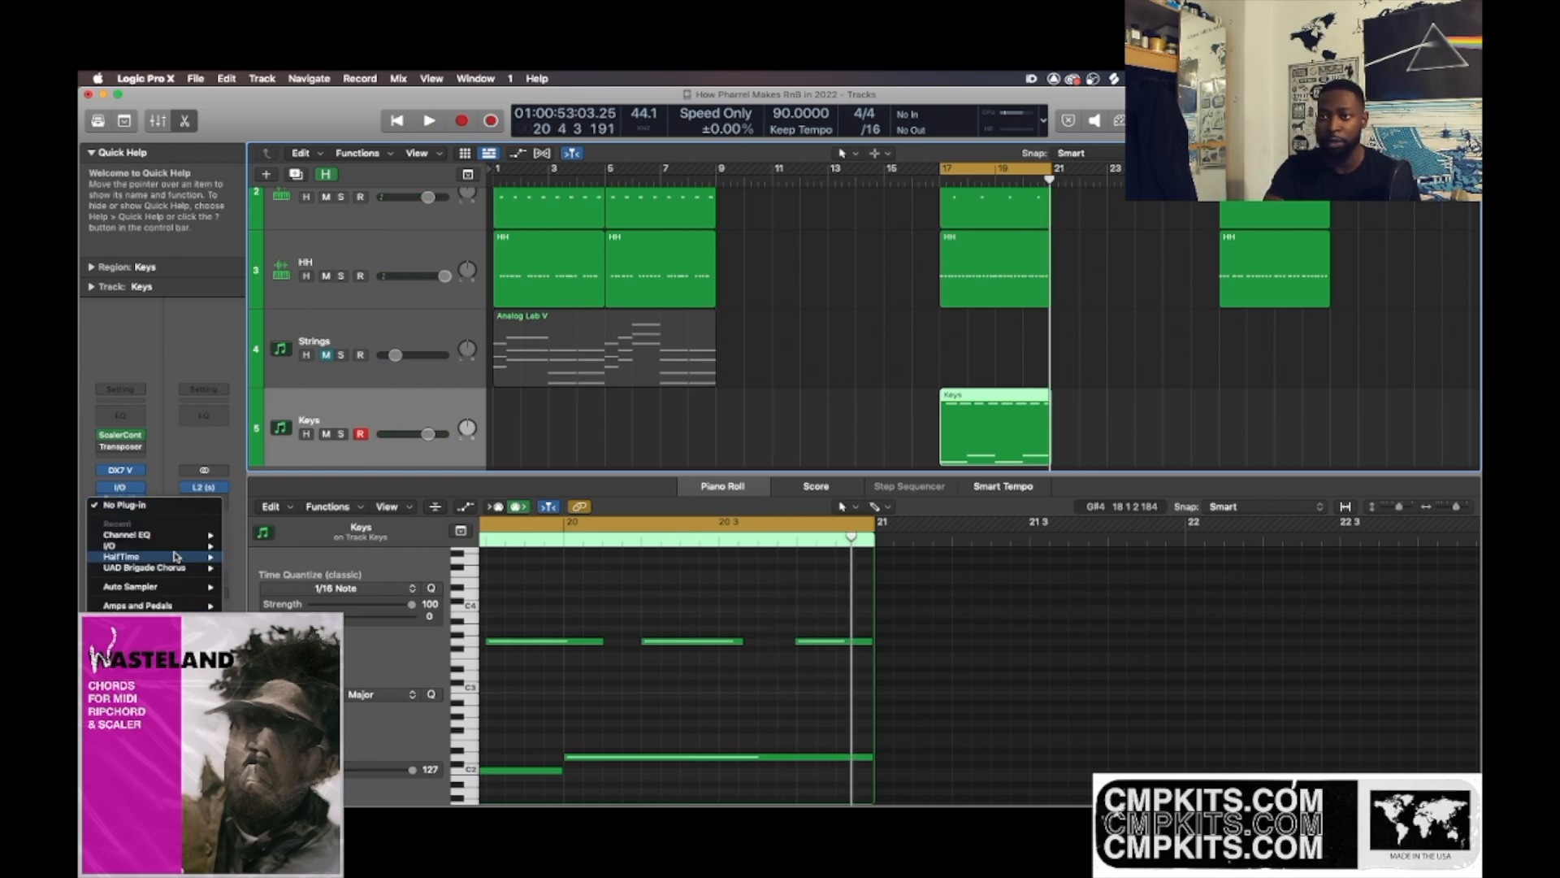
click(247, 557)
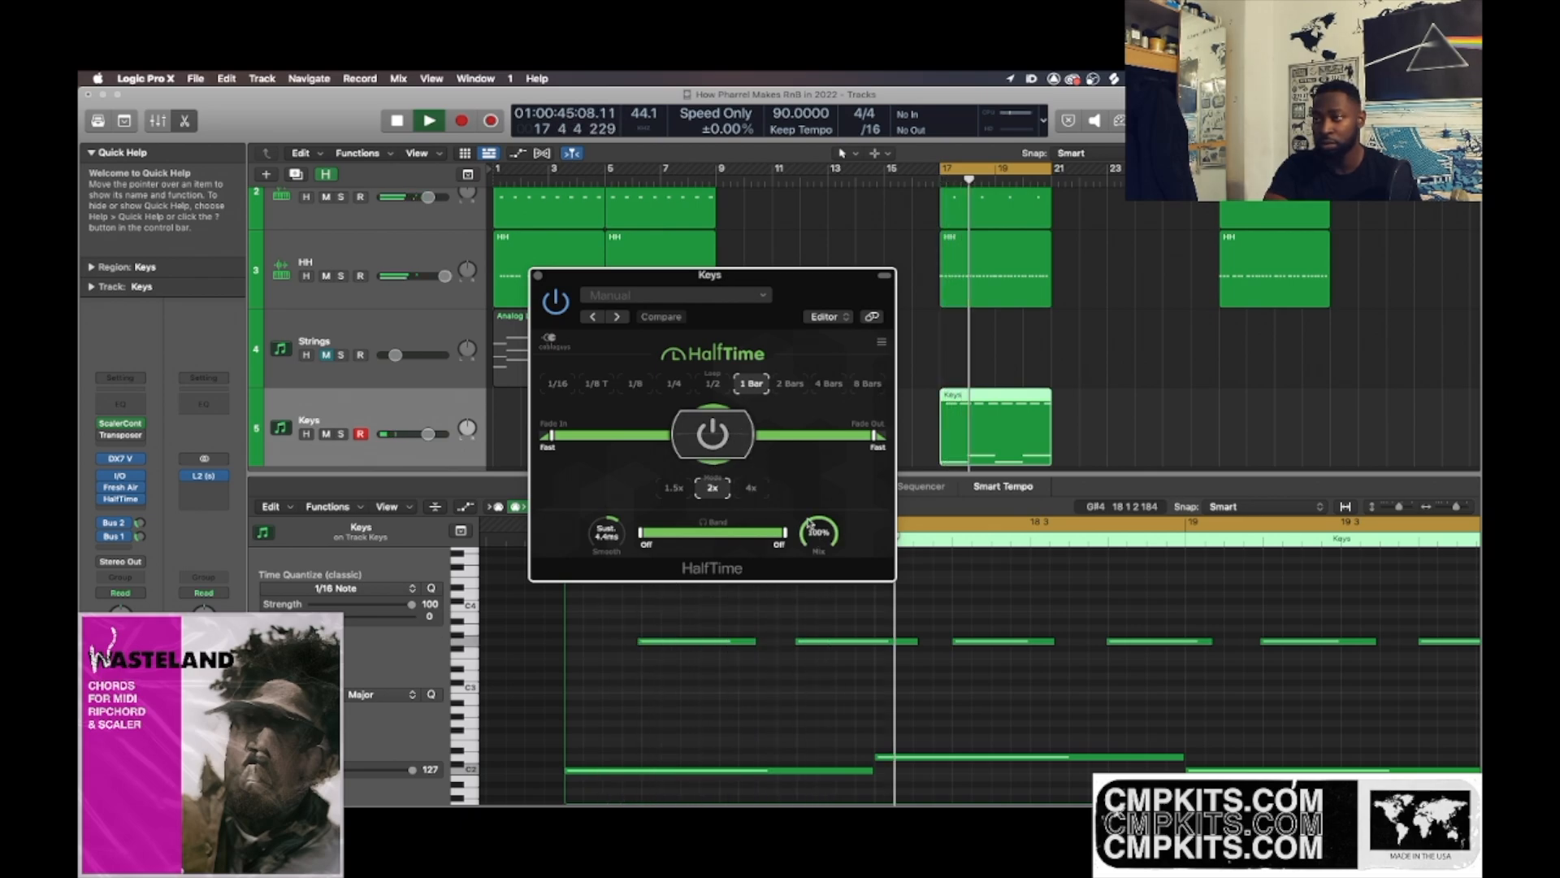
mouse_move(813, 536)
mouse_down()
mouse_move(813, 602)
mouse_move(810, 526)
mouse_up()
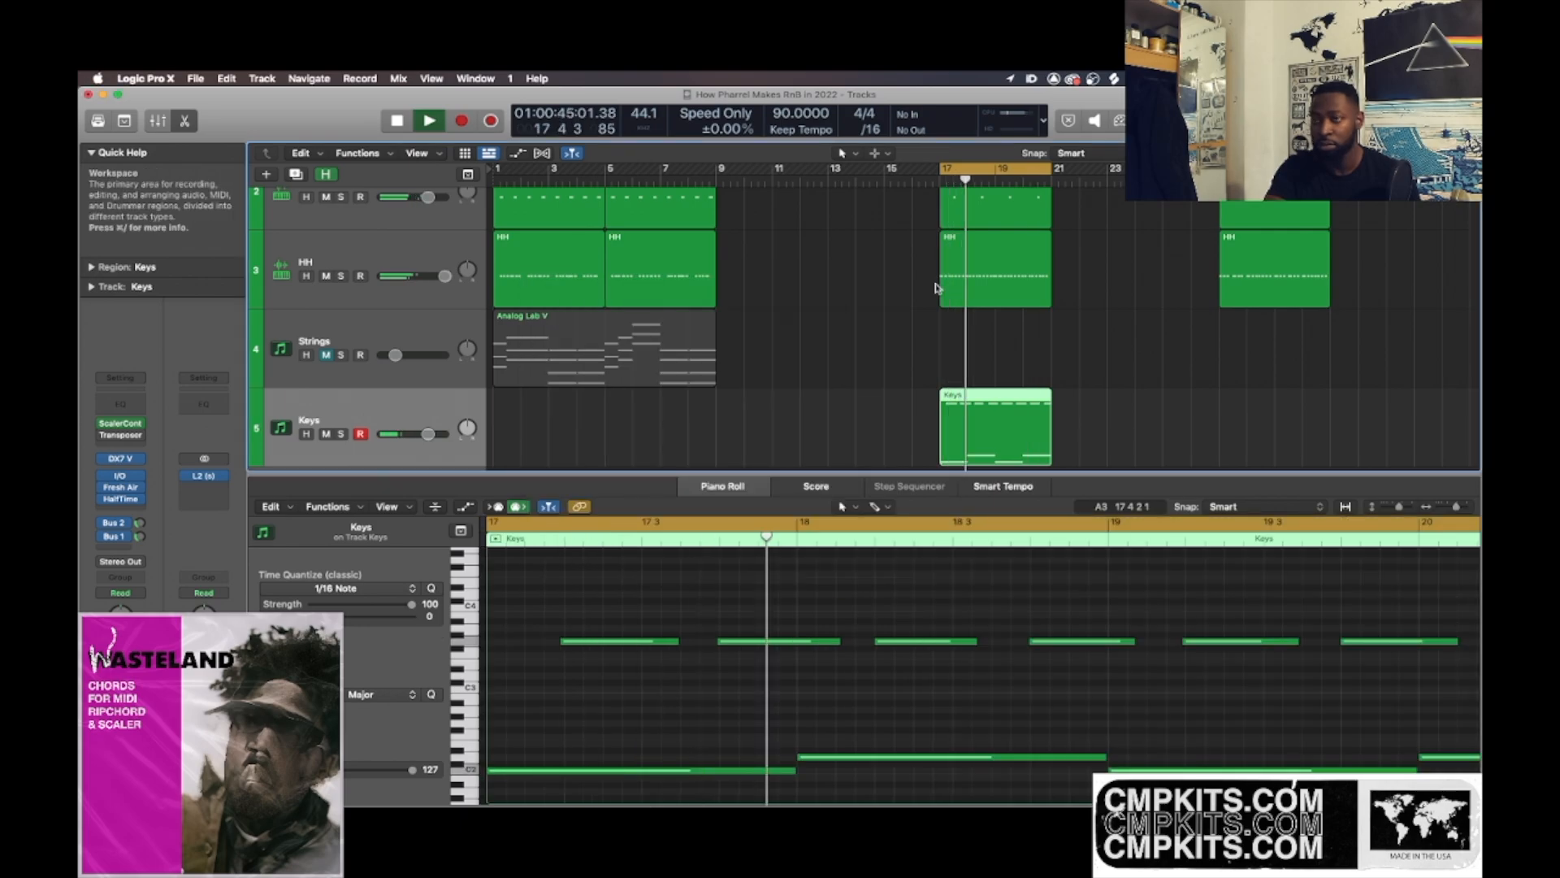
key(space)
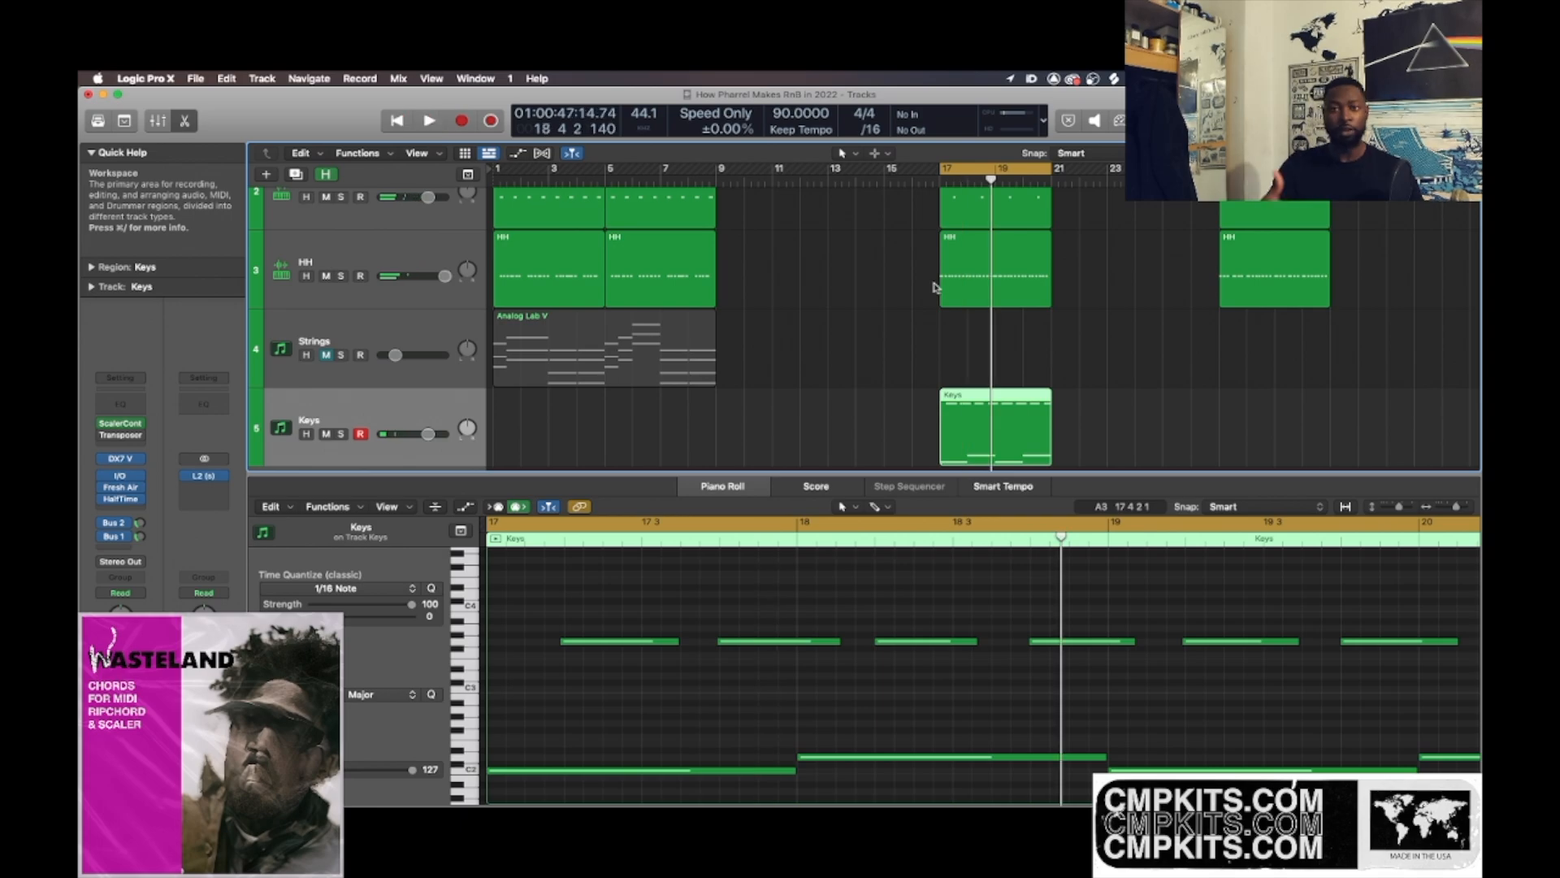